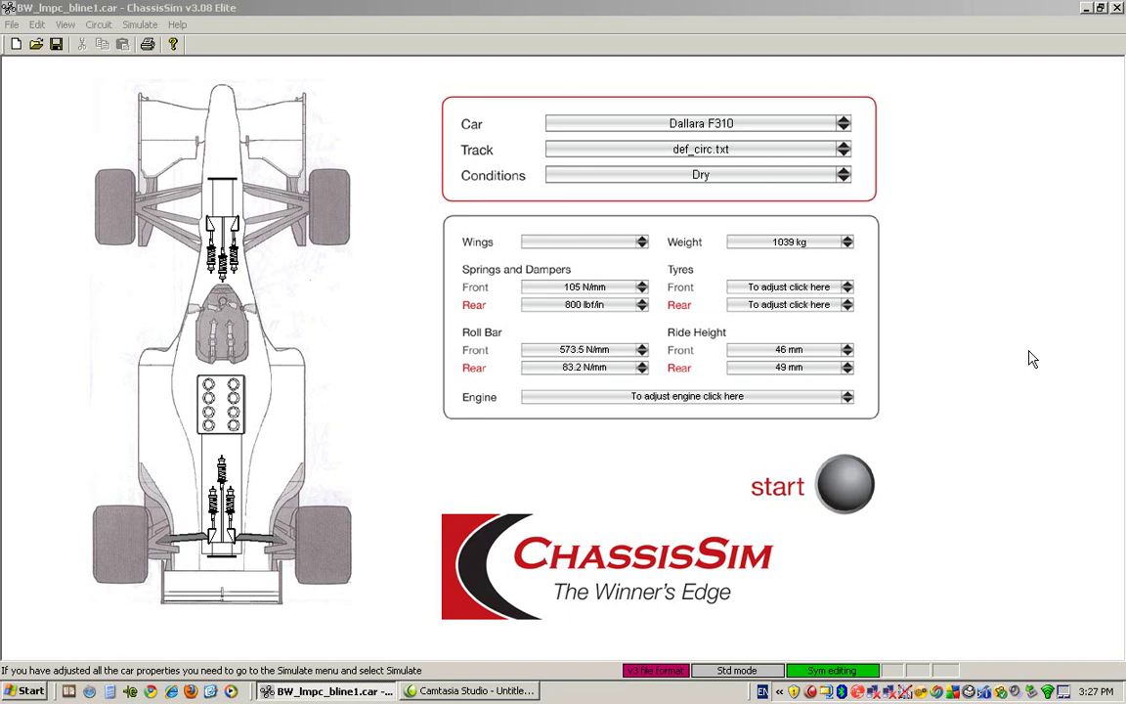
Load the car file BW_lmpc_bline1_amap1.car in ChassisSim.
left_click(754, 7)
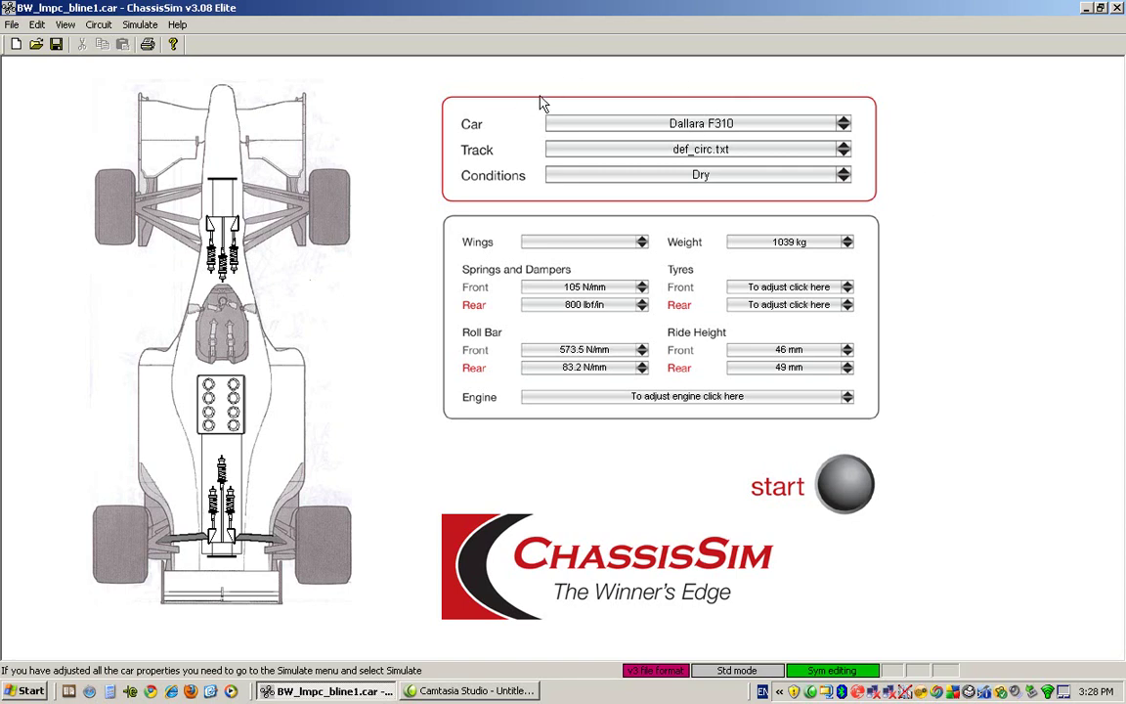
left_click(13, 24)
left_click(29, 57)
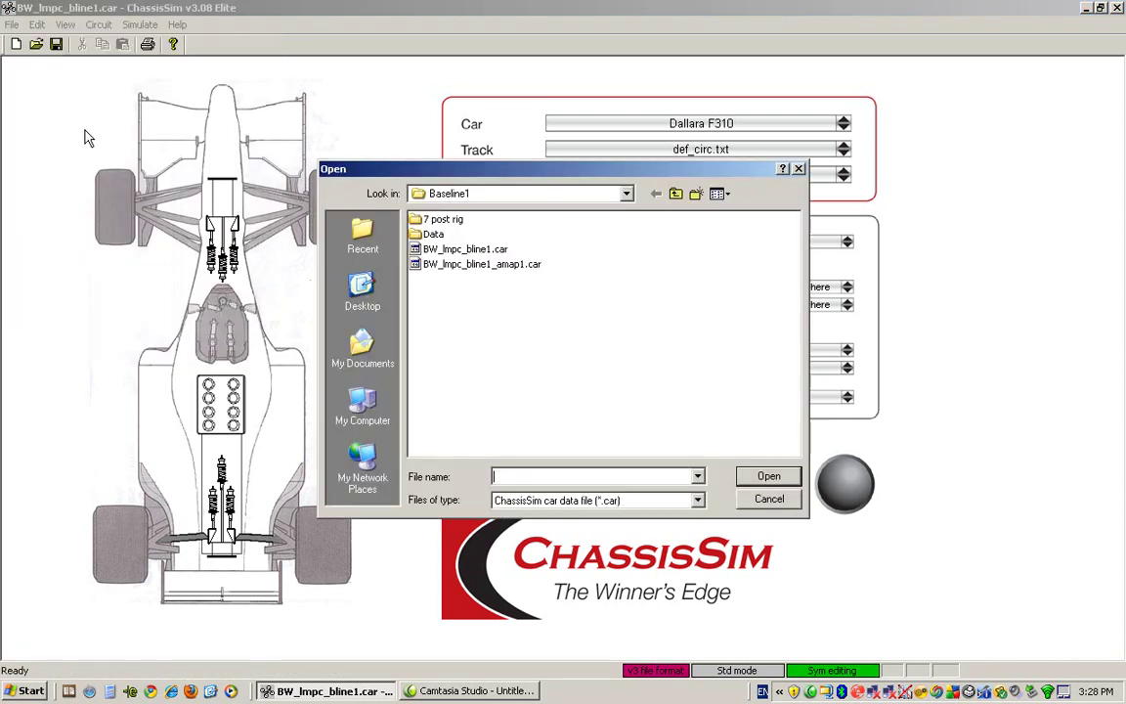
left_click(474, 250)
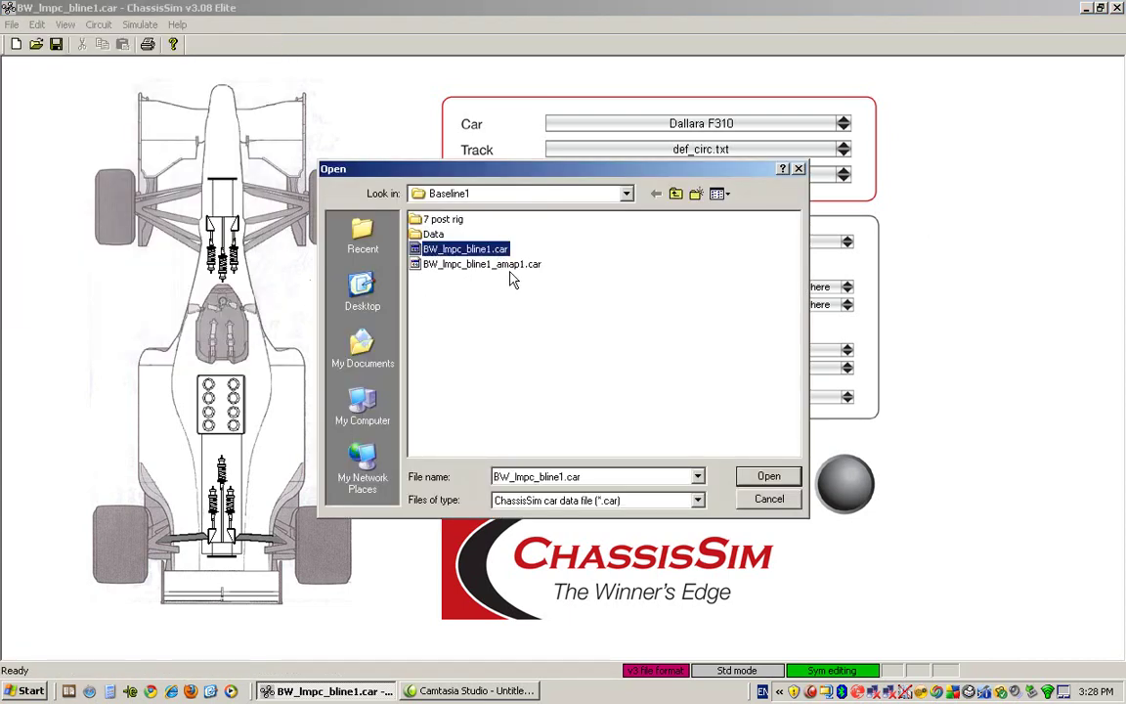
left_click(511, 266)
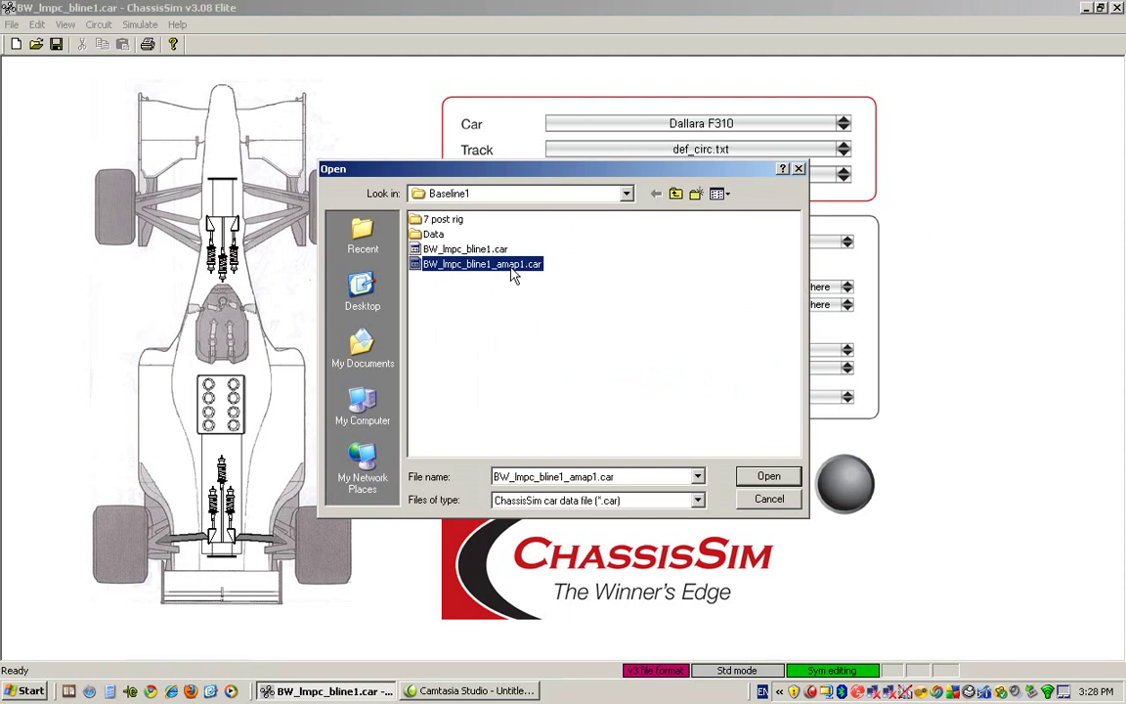
left_click(767, 477)
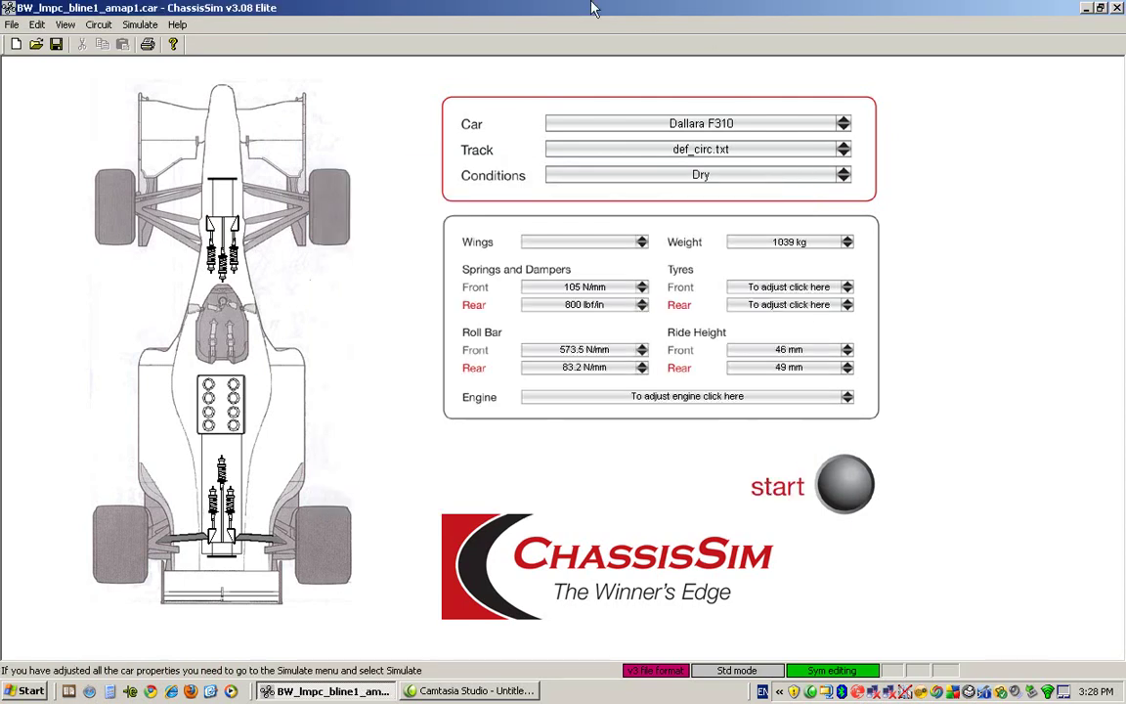
left_click(141, 26)
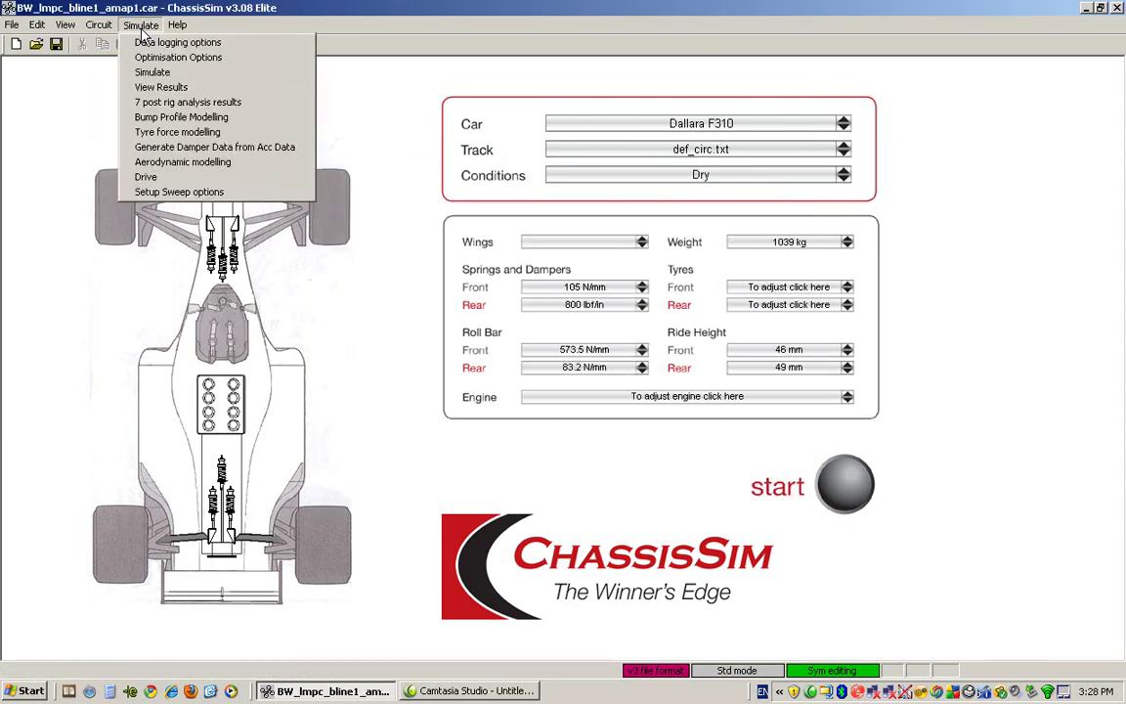
Import baseline1.txt as the monster file in the Aerodynamic modelling settings.
left_click(268, 166)
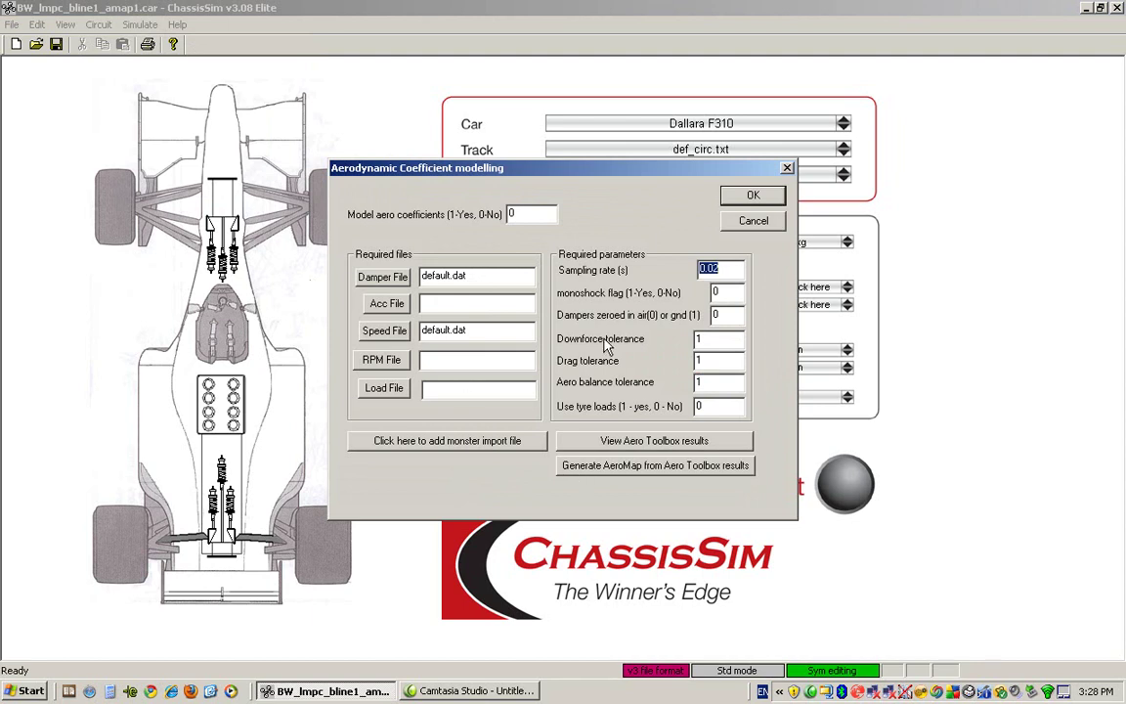
left_click(467, 446)
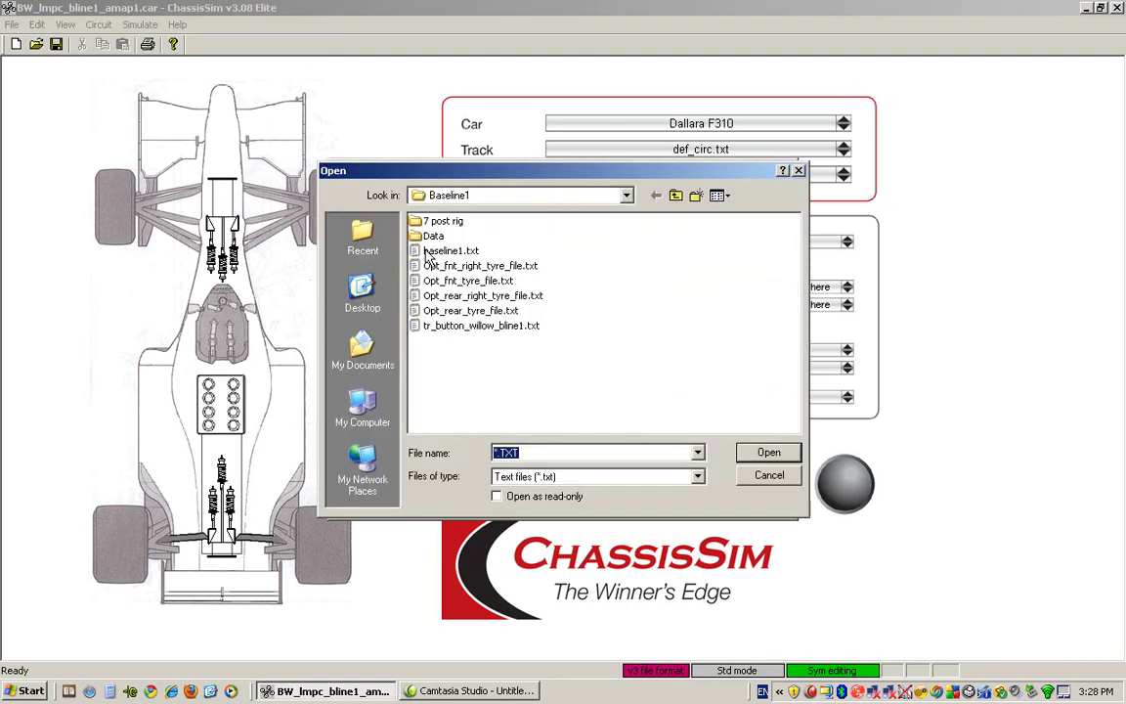
left_click(454, 252)
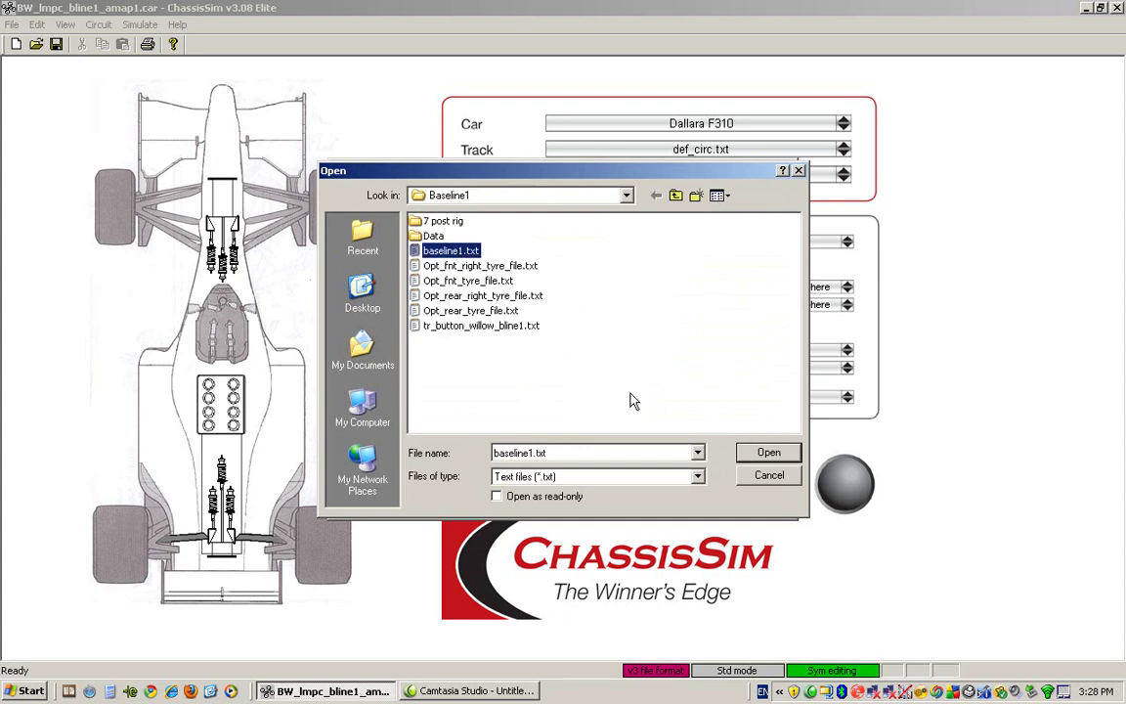
left_click(765, 454)
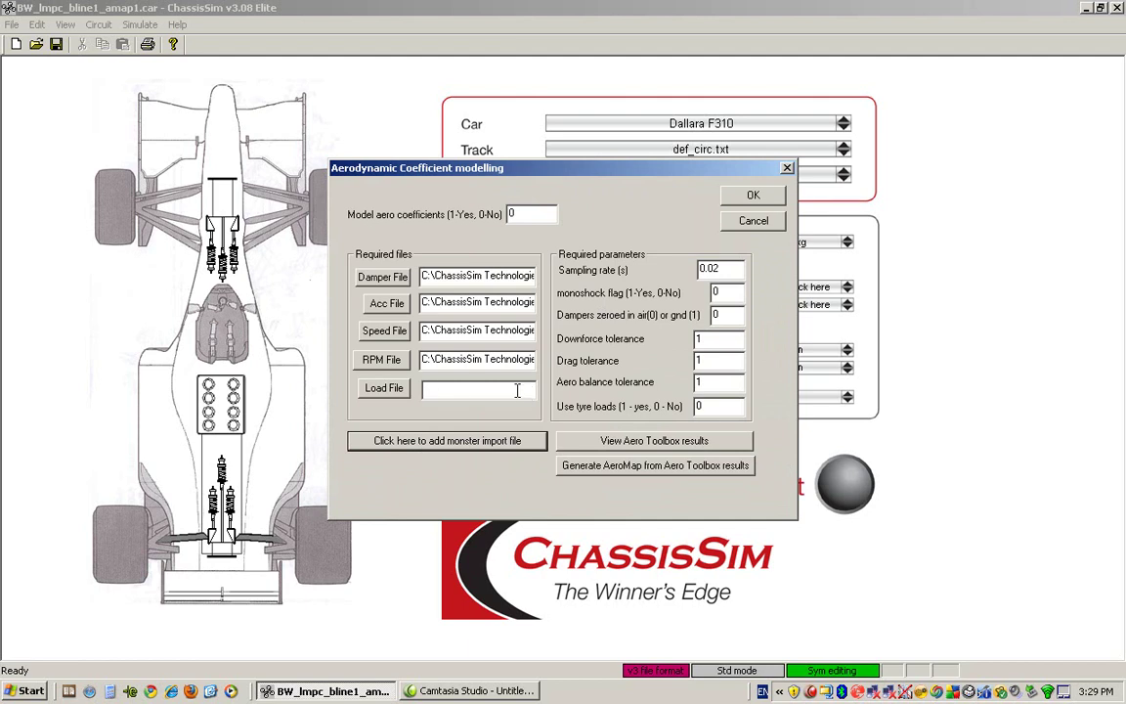
Set Dampers zeroed to 1 and Model aero coefficients to 1, keep Use tyre loads at 0, and confirm.
left_click(728, 270)
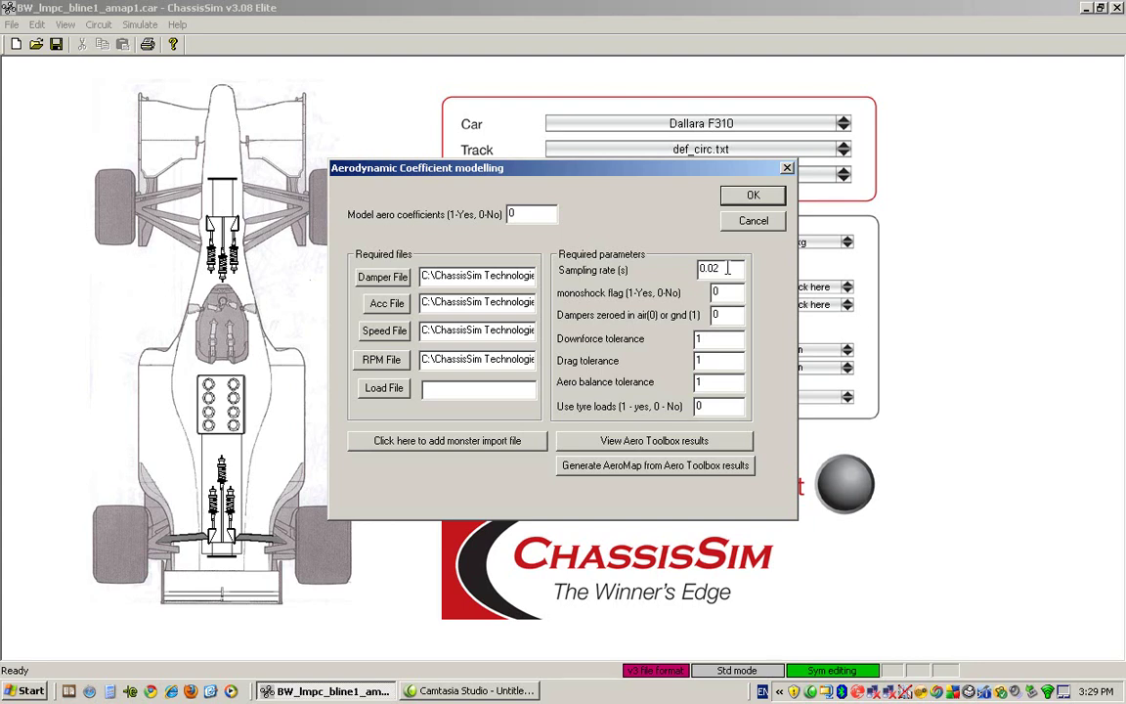
left_click(740, 291)
key("Tab")
type("1")
left_click(714, 407)
key("BackSpace")
type("1")
key("BackSpace")
type("0")
left_click_drag(519, 214, 500, 217)
type("1")
left_click(743, 198)
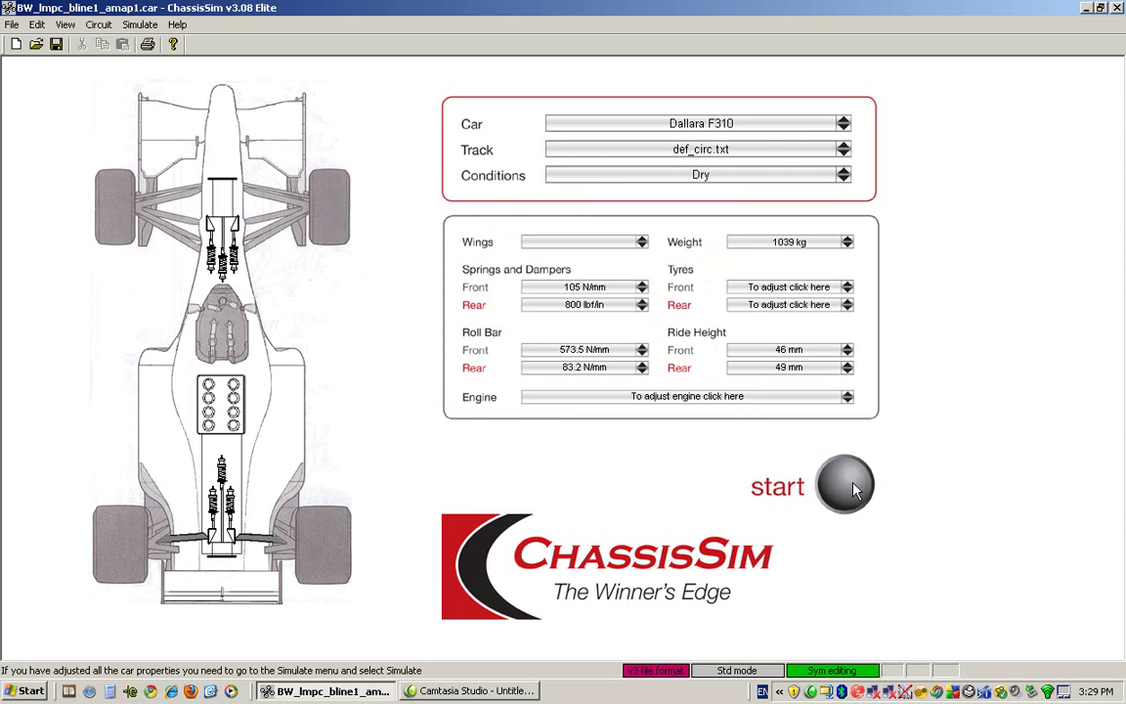
Run the simulation and move the Aero Toolbox Analysis Window up to uncover the results.
left_click(855, 489)
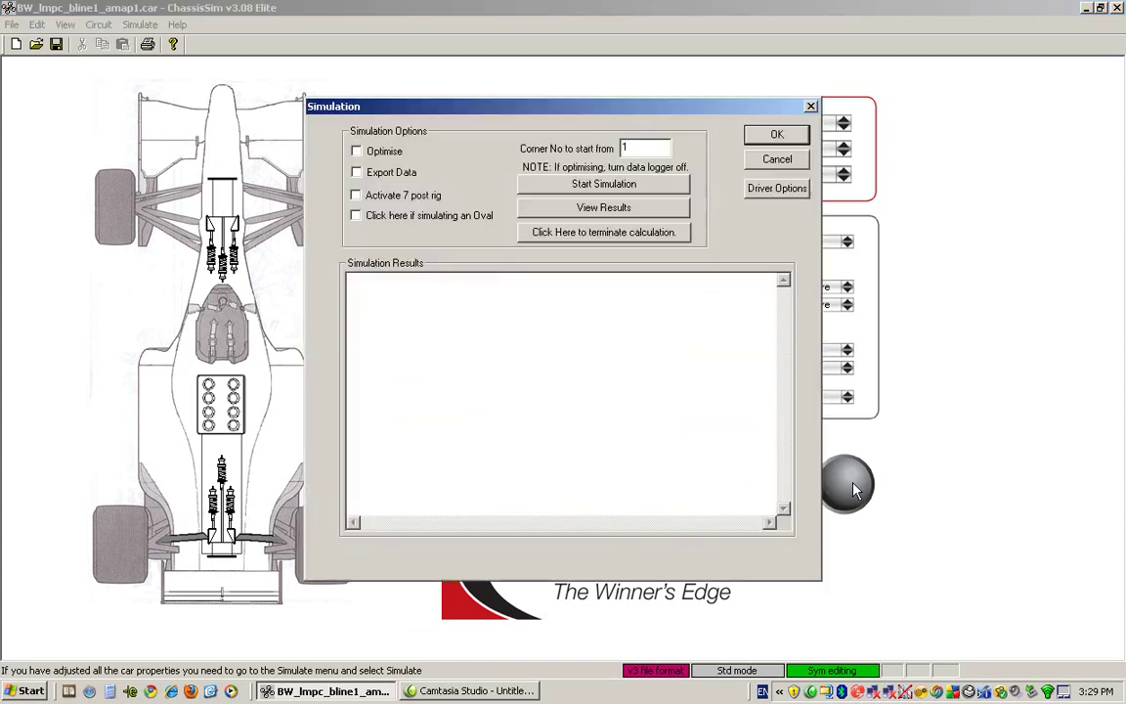
left_click(588, 185)
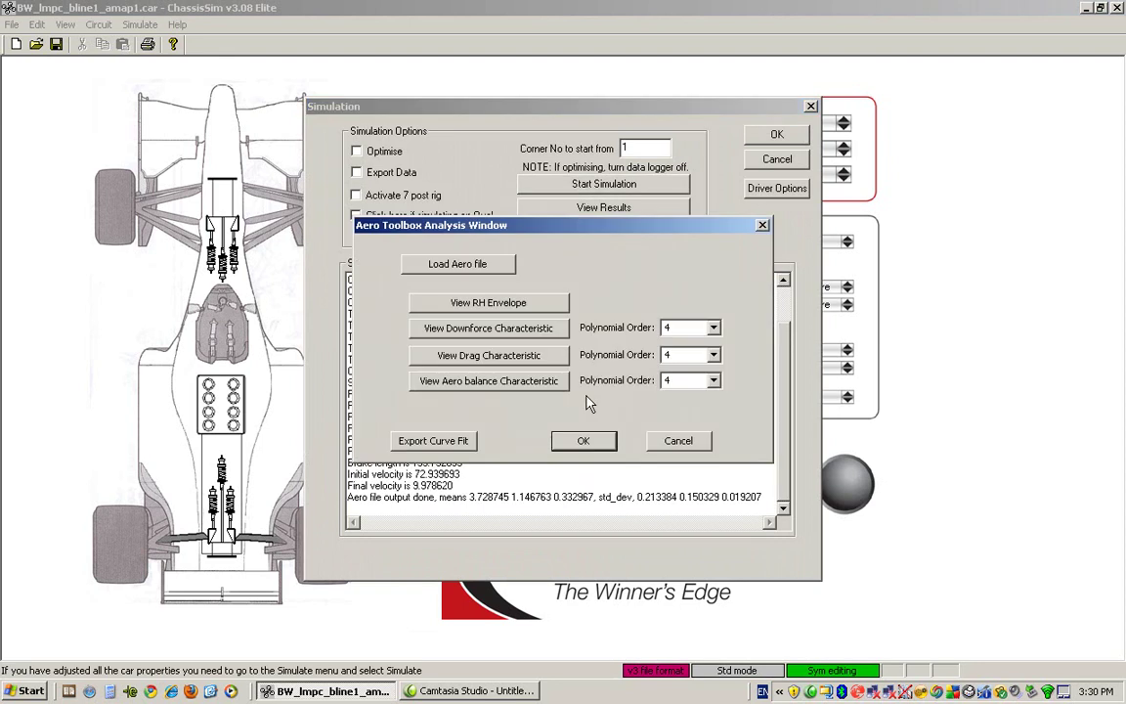
left_click_drag(606, 235, 601, 174)
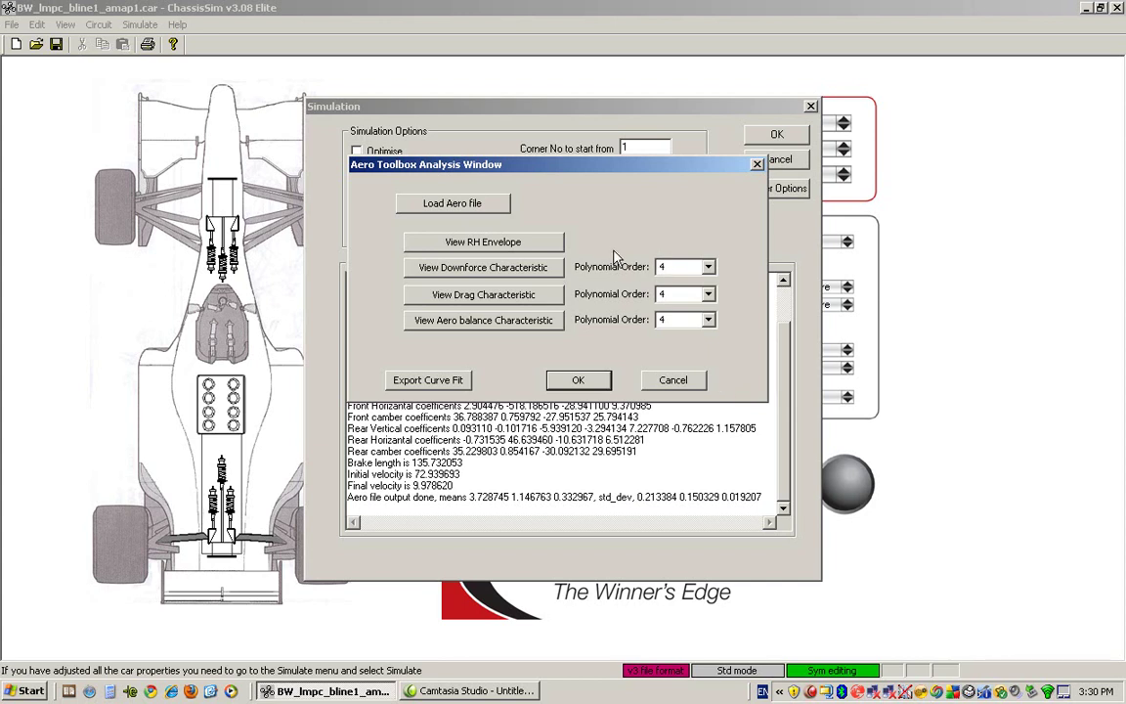
Review the RH envelope, downforce, drag and aero balance charts, then close the Aero Toolbox.
left_click(536, 246)
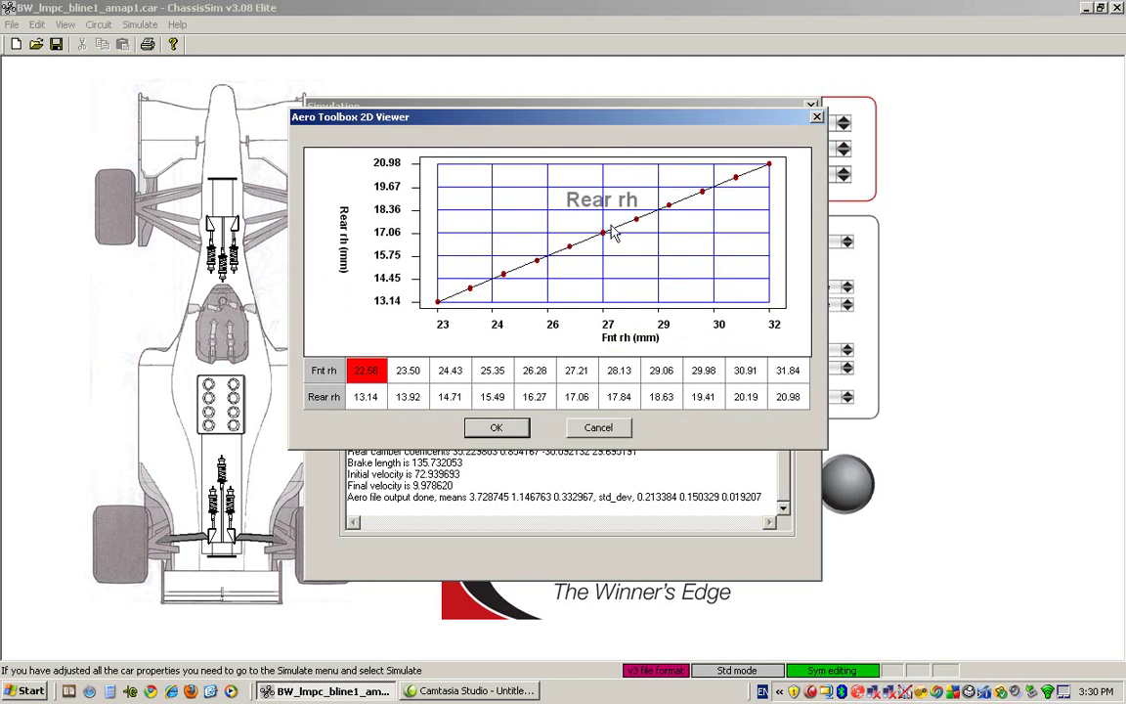
left_click(599, 428)
left_click(536, 272)
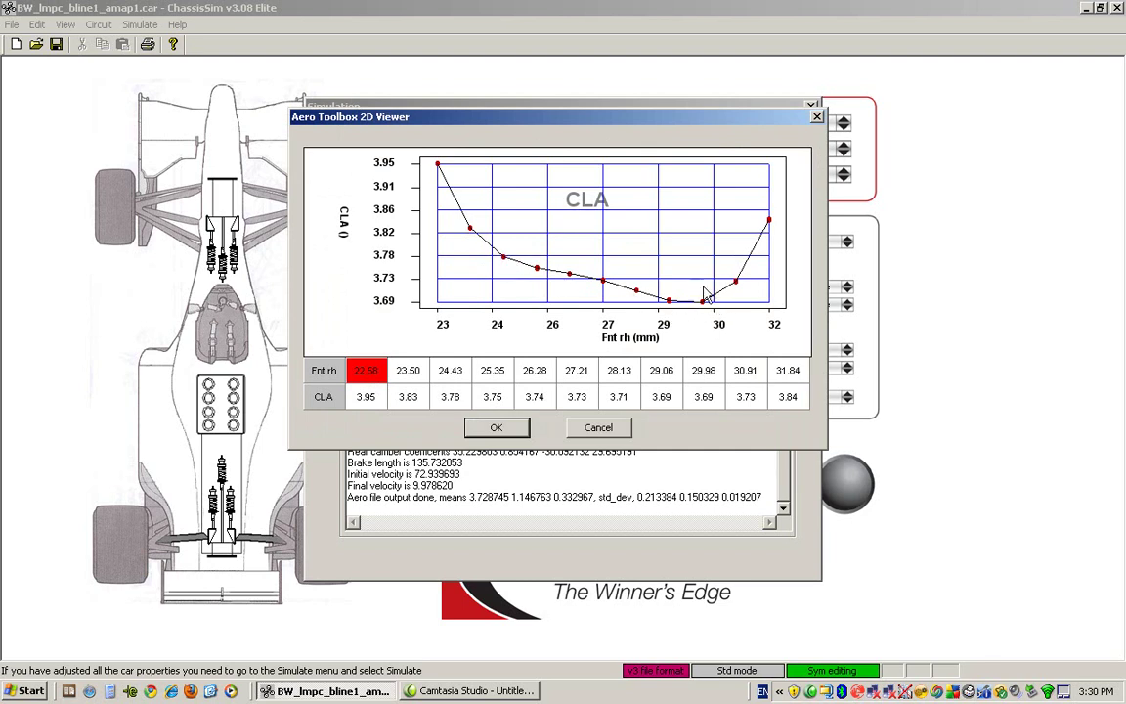
left_click(598, 429)
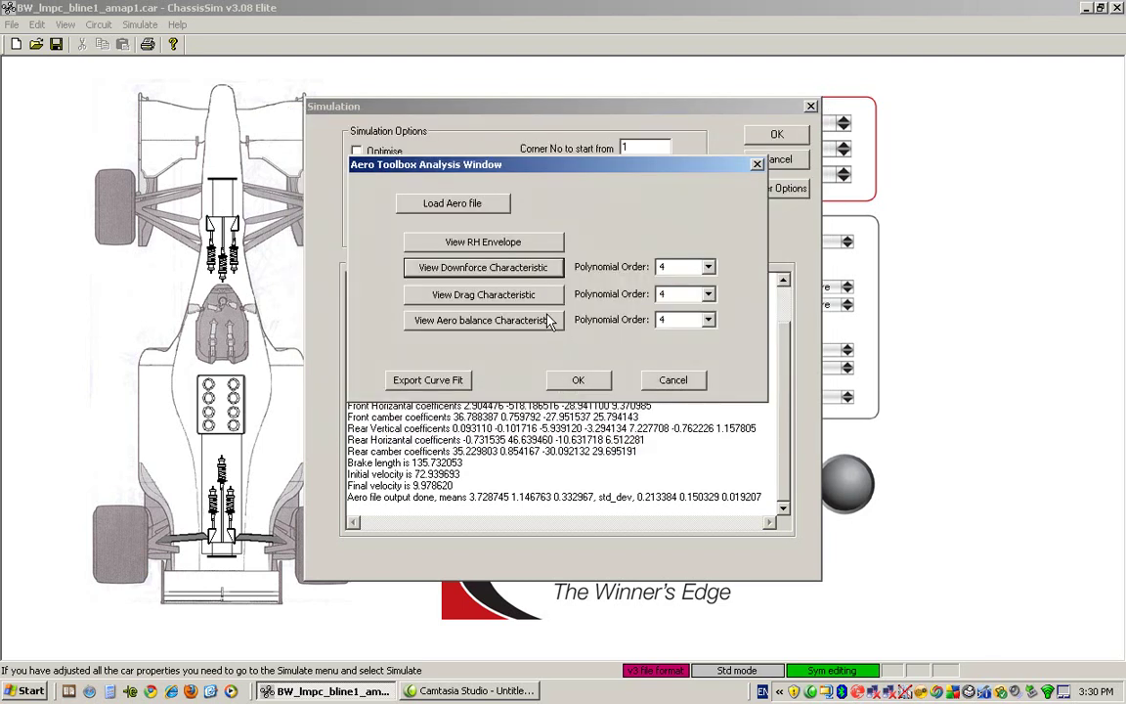
left_click(484, 276)
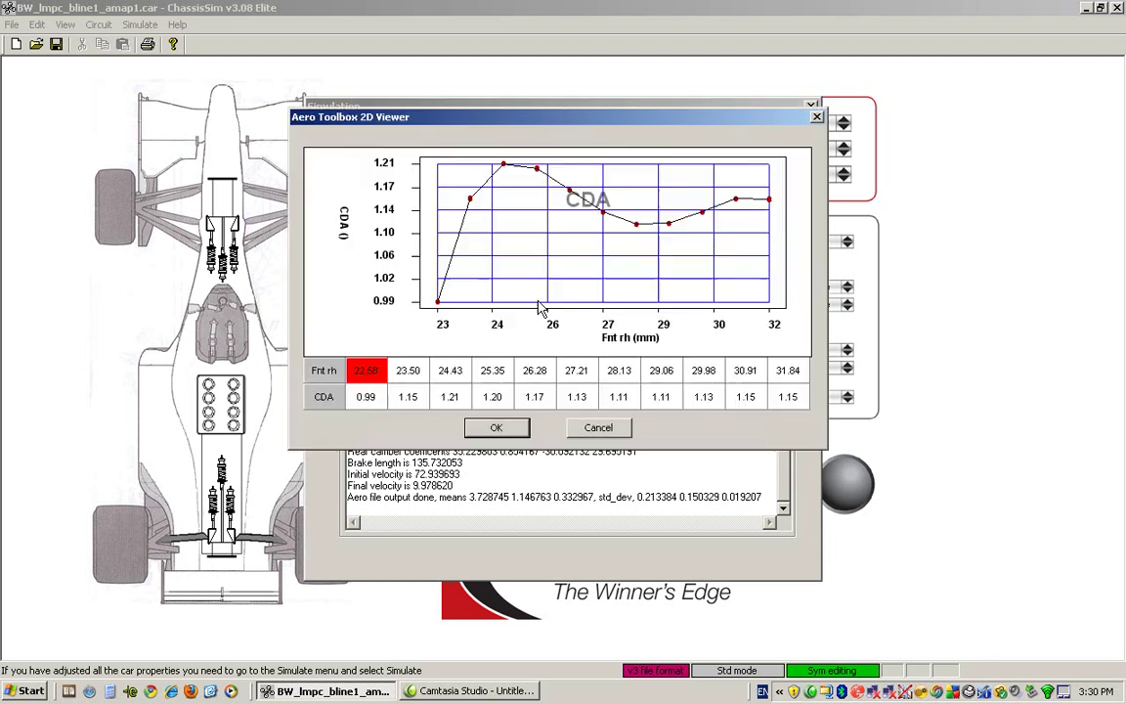
left_click(602, 429)
left_click(456, 320)
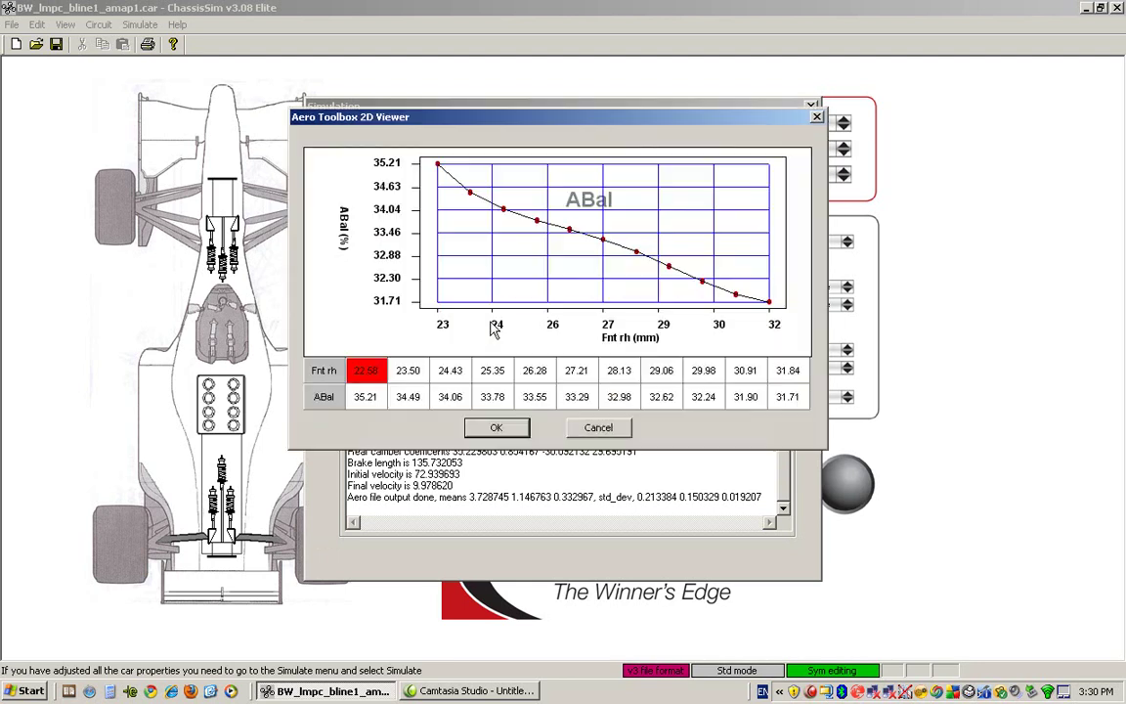
left_click(600, 430)
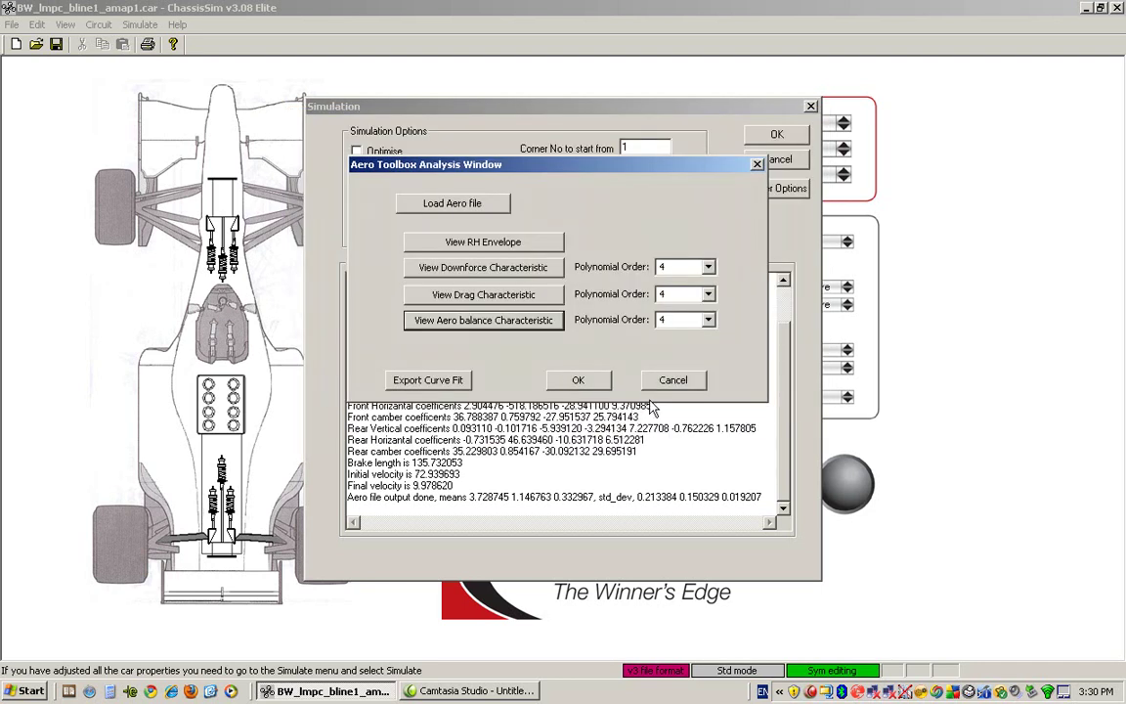
left_click(671, 381)
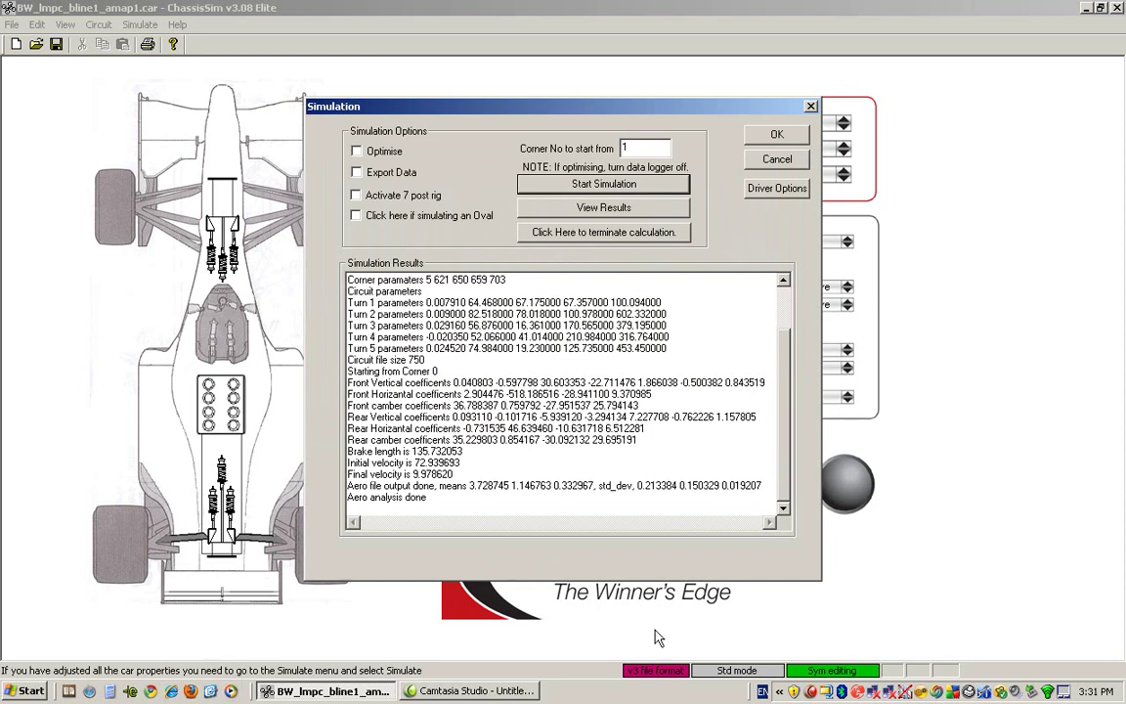
Show the desktop and launch Windows Explorer.
key("super+d")
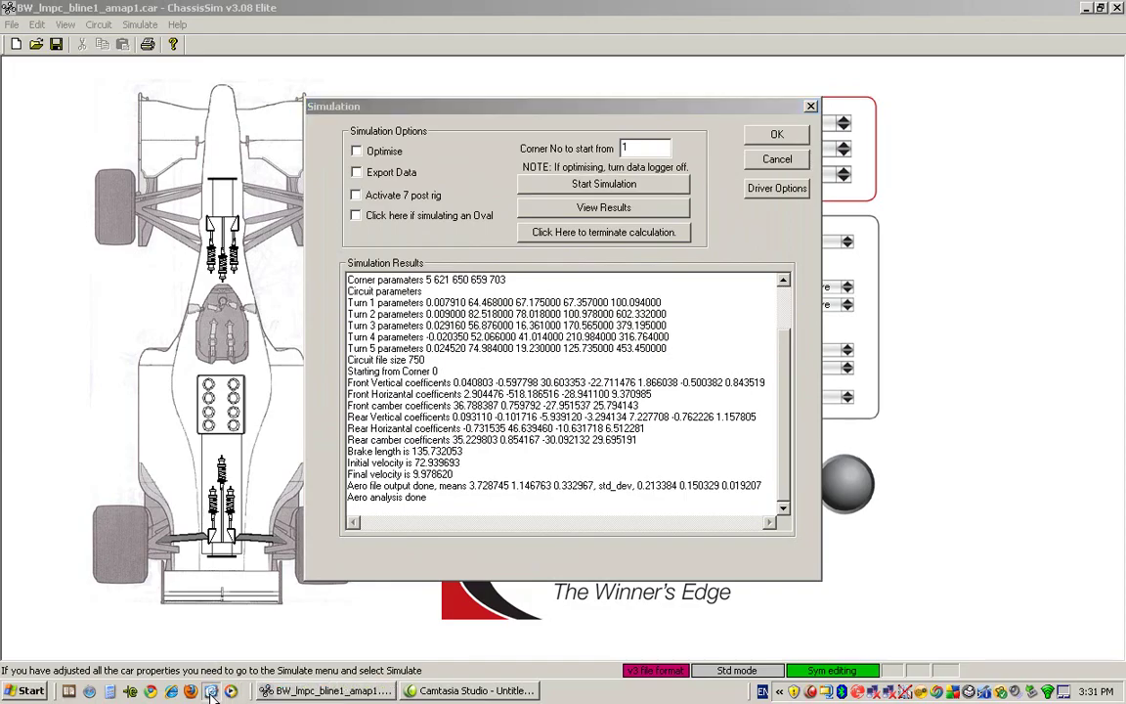
left_click(386, 286)
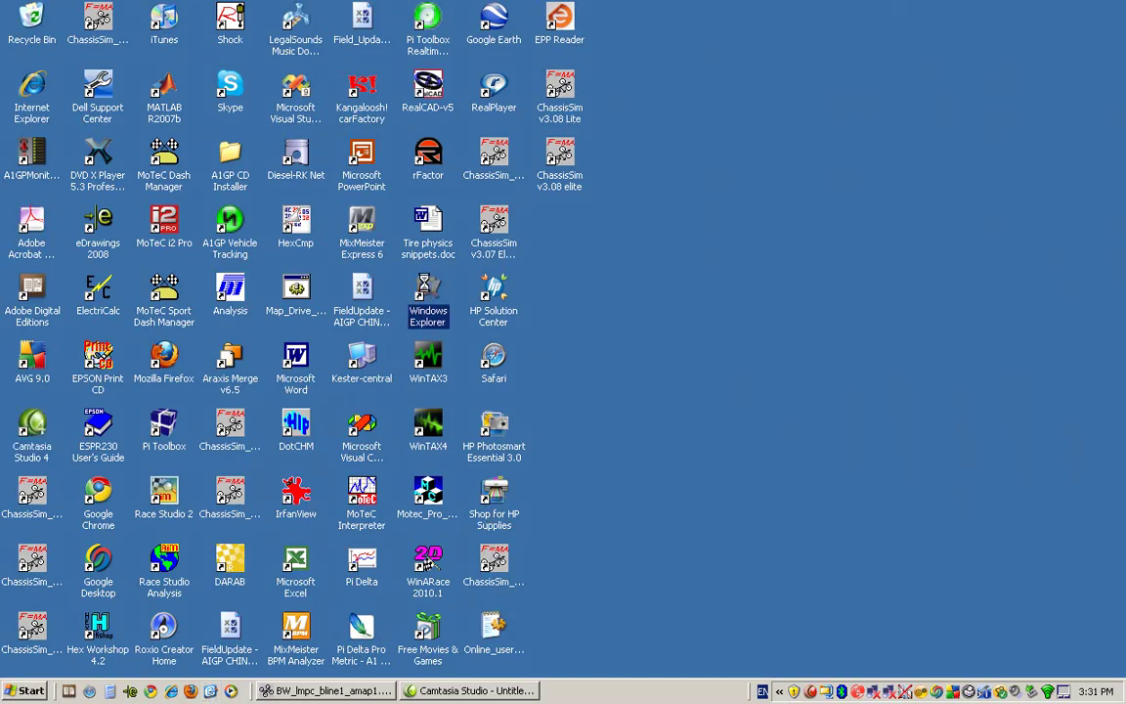
double_click(427, 286)
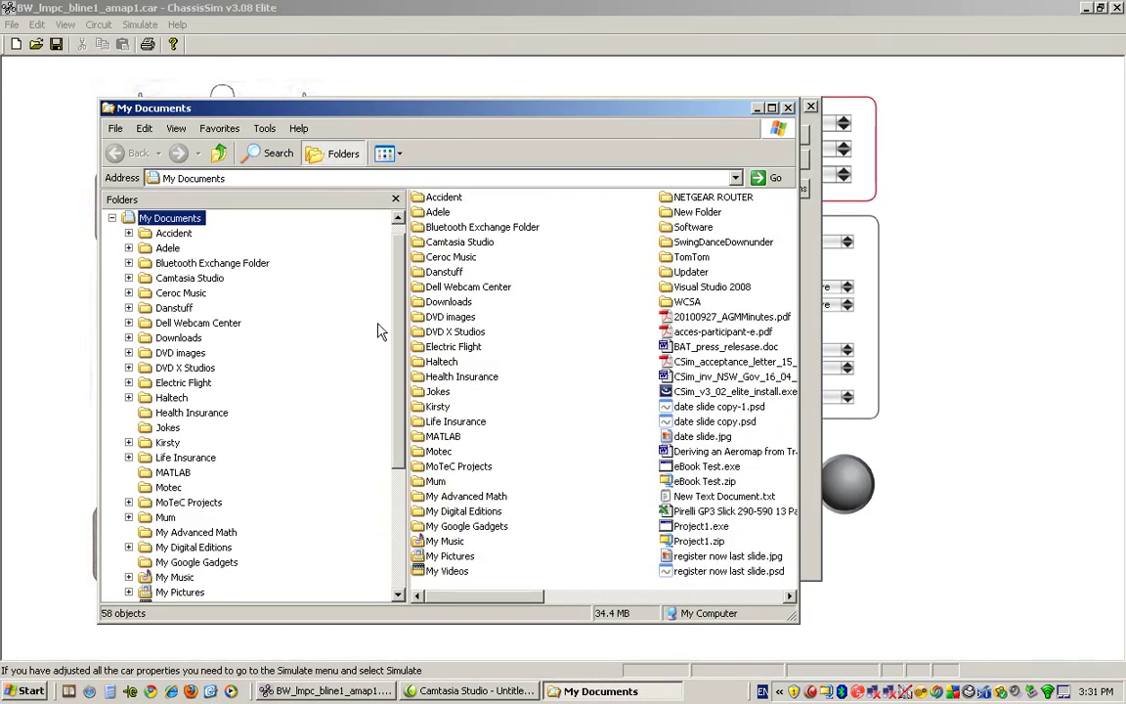
left_click_drag(396, 303, 398, 513)
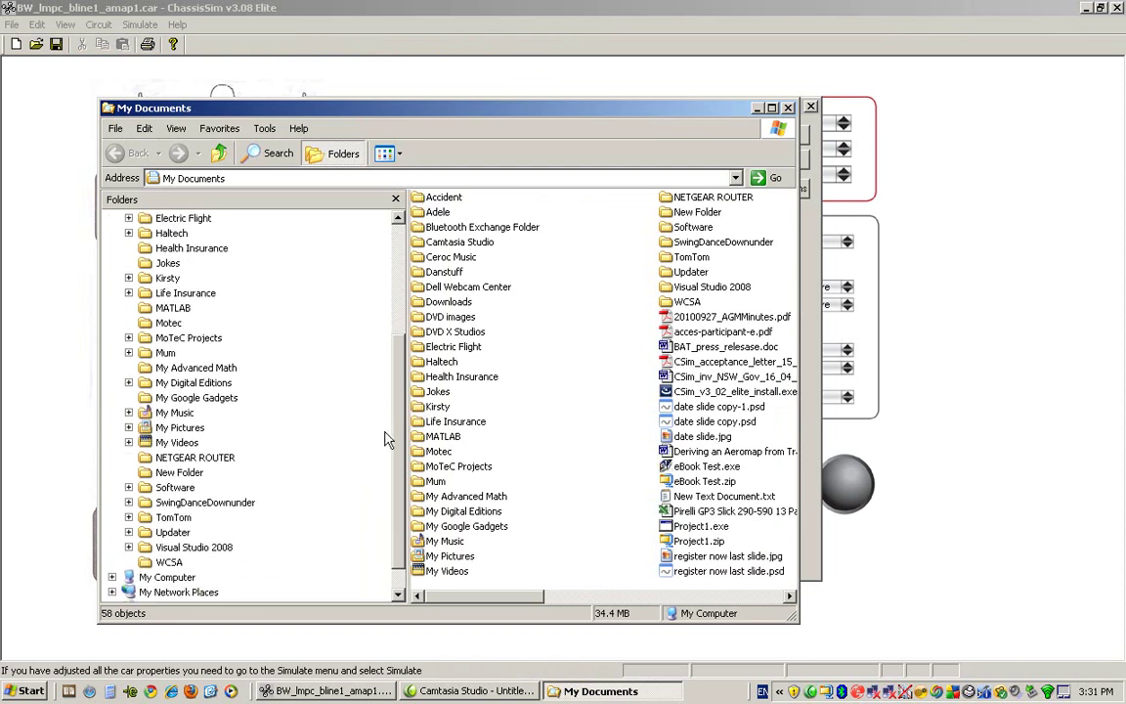
Browse C:\ChassisSim\Clients to the Baseline1 folder and check aero_analysis_results.dat.
left_click(169, 547)
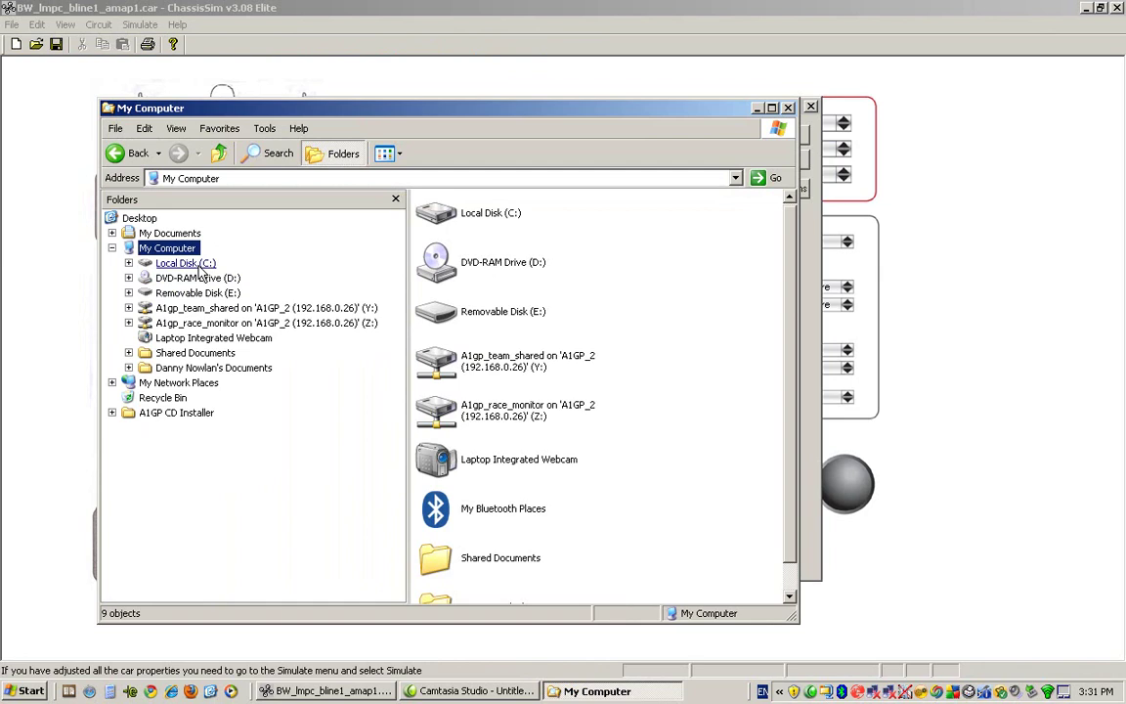
left_click(195, 265)
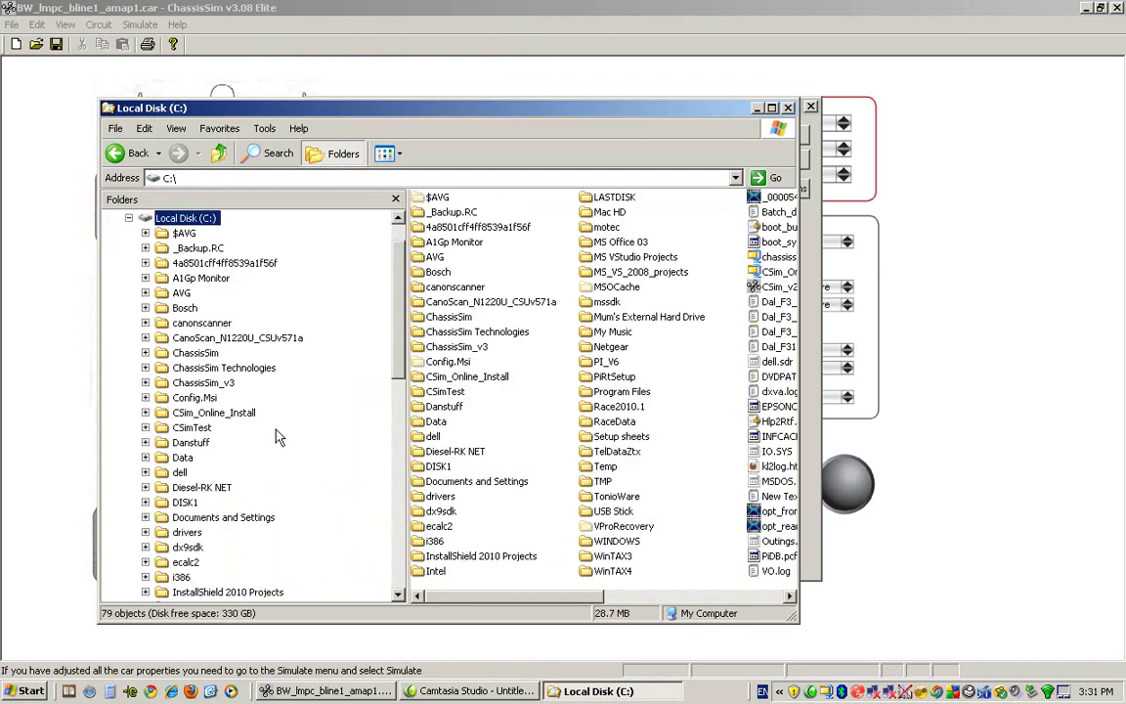
mouse_move(397, 278)
left_mouse_down()
mouse_move(399, 352)
mouse_move(399, 283)
left_mouse_up()
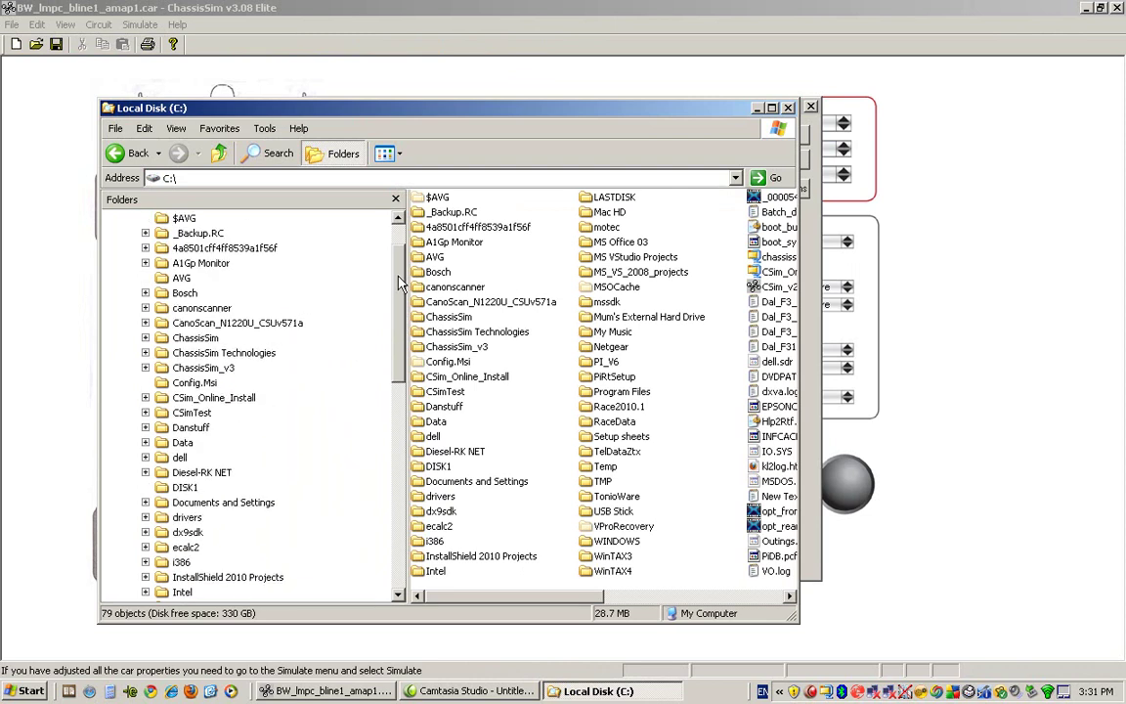
left_click(196, 337)
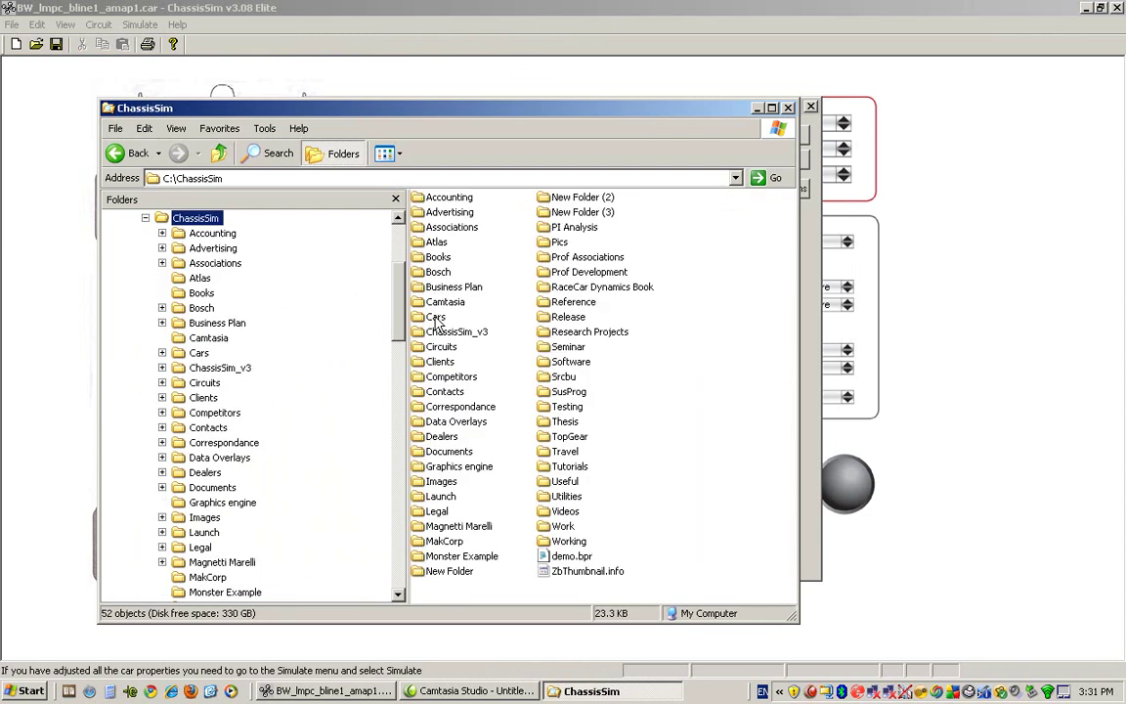
double_click(438, 362)
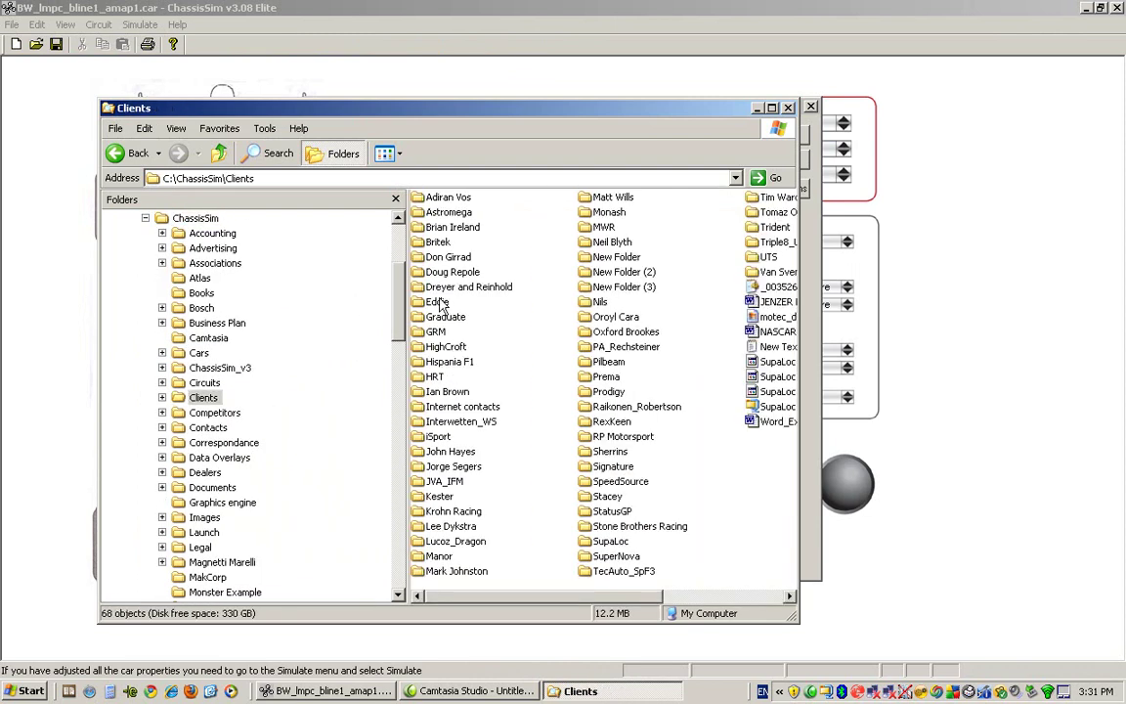
double_click(466, 453)
left_click(491, 242)
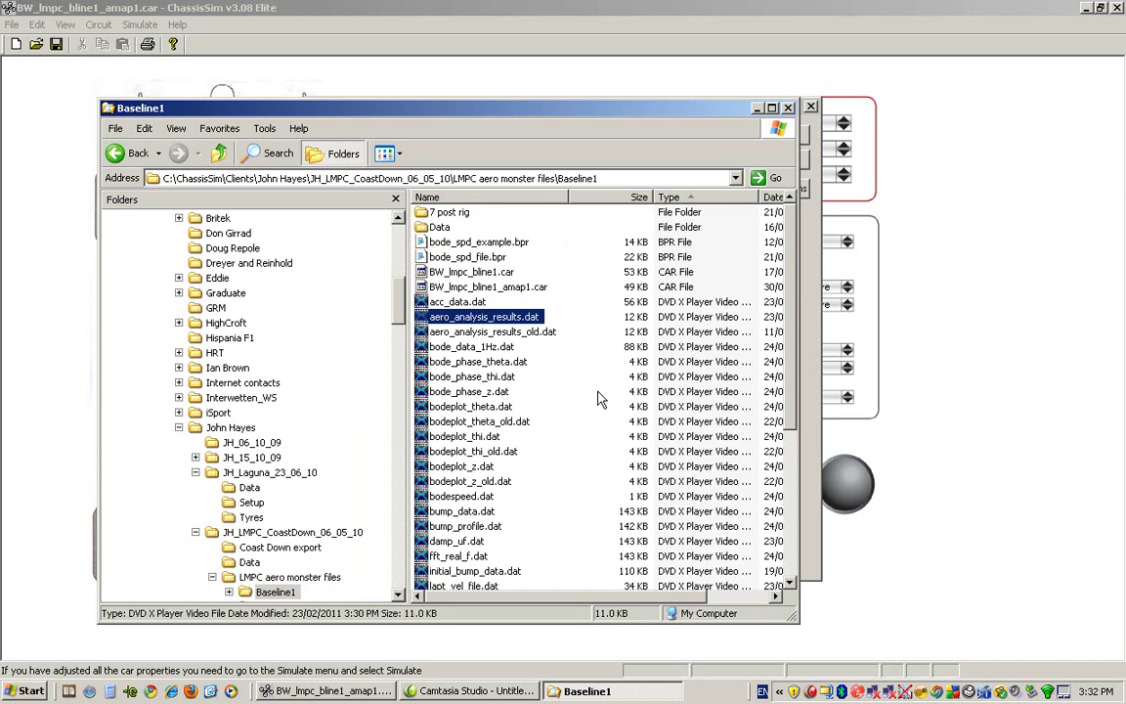
left_click(495, 273)
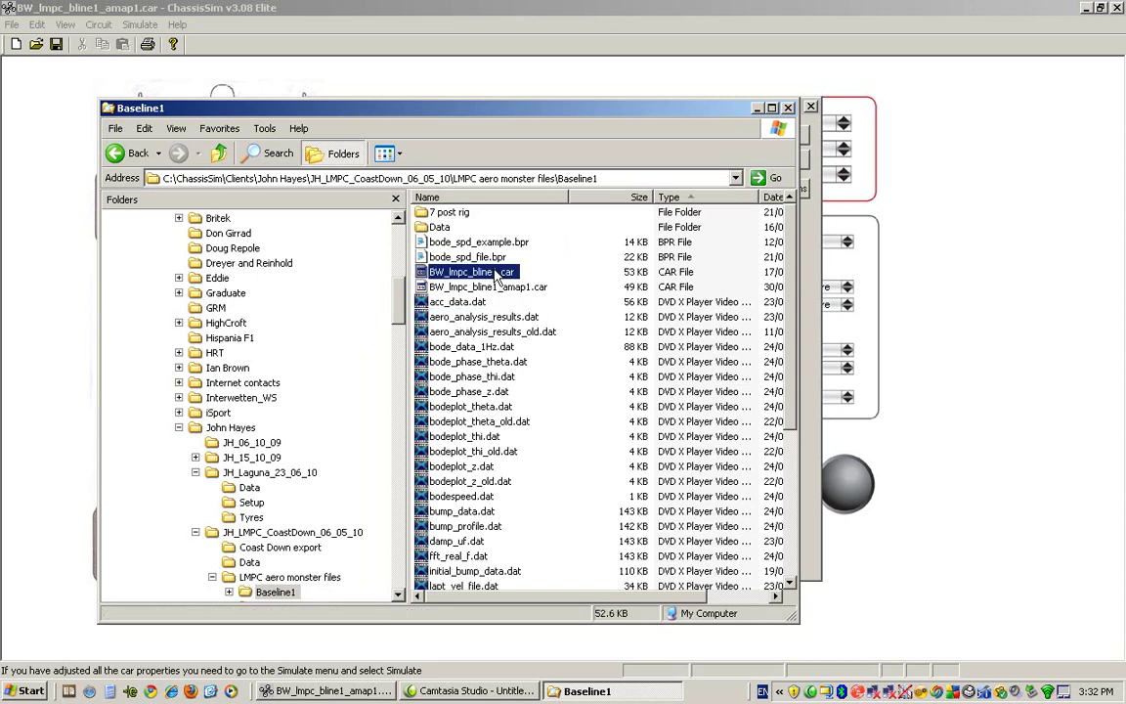
left_click(443, 322)
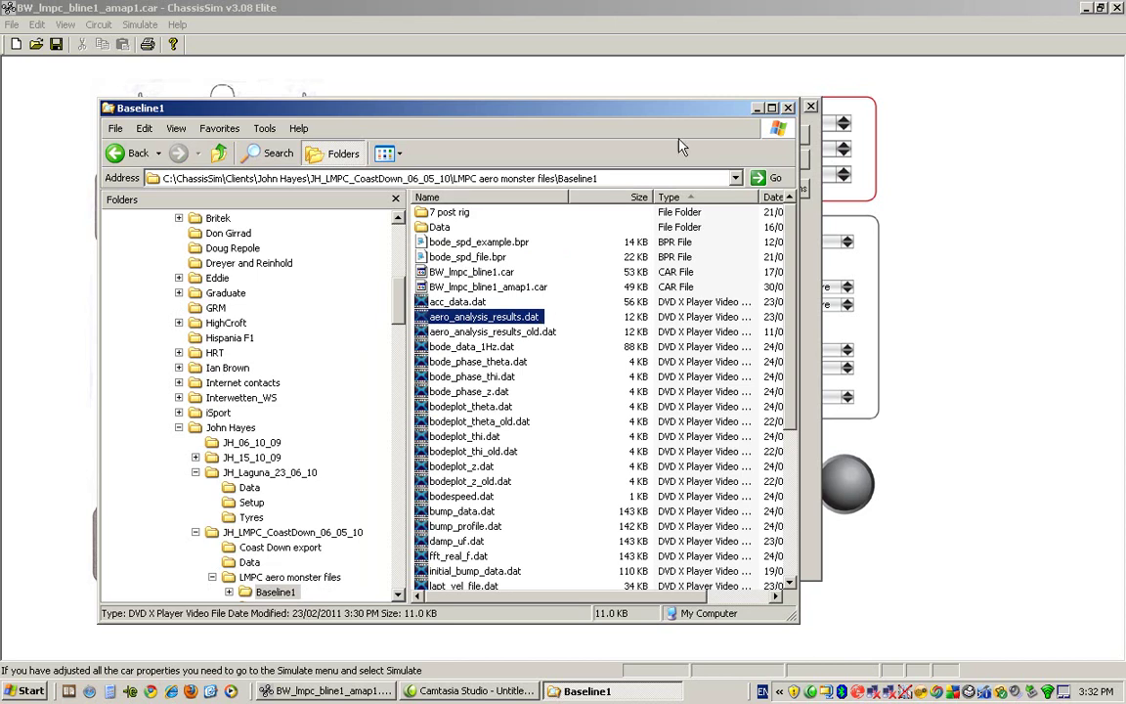
Look through the Rwing_h9, Rwing_h1, rrh_p4flats and rrh_m4flats folders, then close Explorer.
left_click(138, 153)
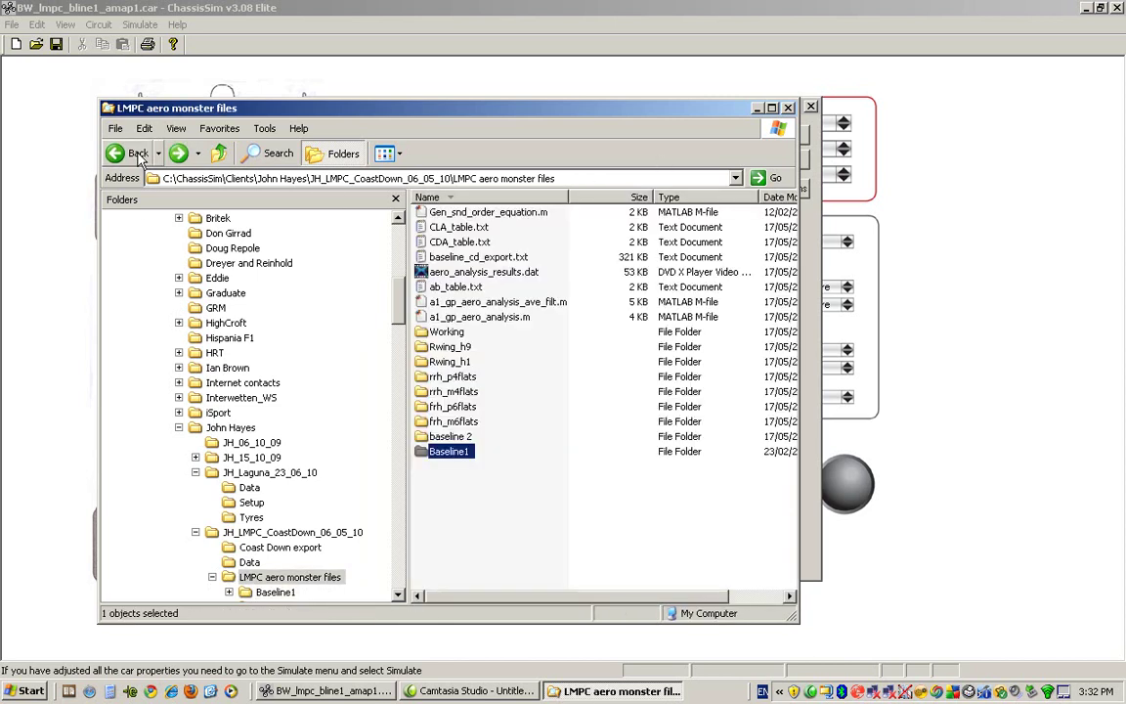
left_click(443, 348)
left_click(440, 362)
left_click(442, 377)
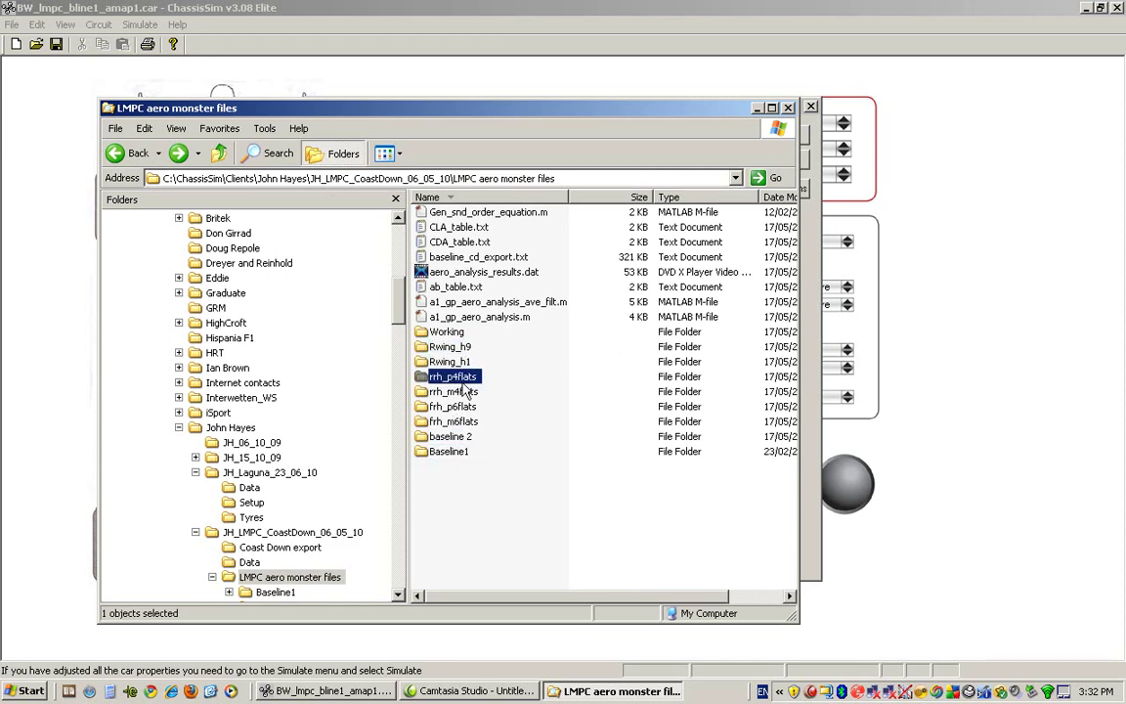
left_click(441, 347)
left_click(458, 362)
left_click(462, 376)
left_click(466, 391)
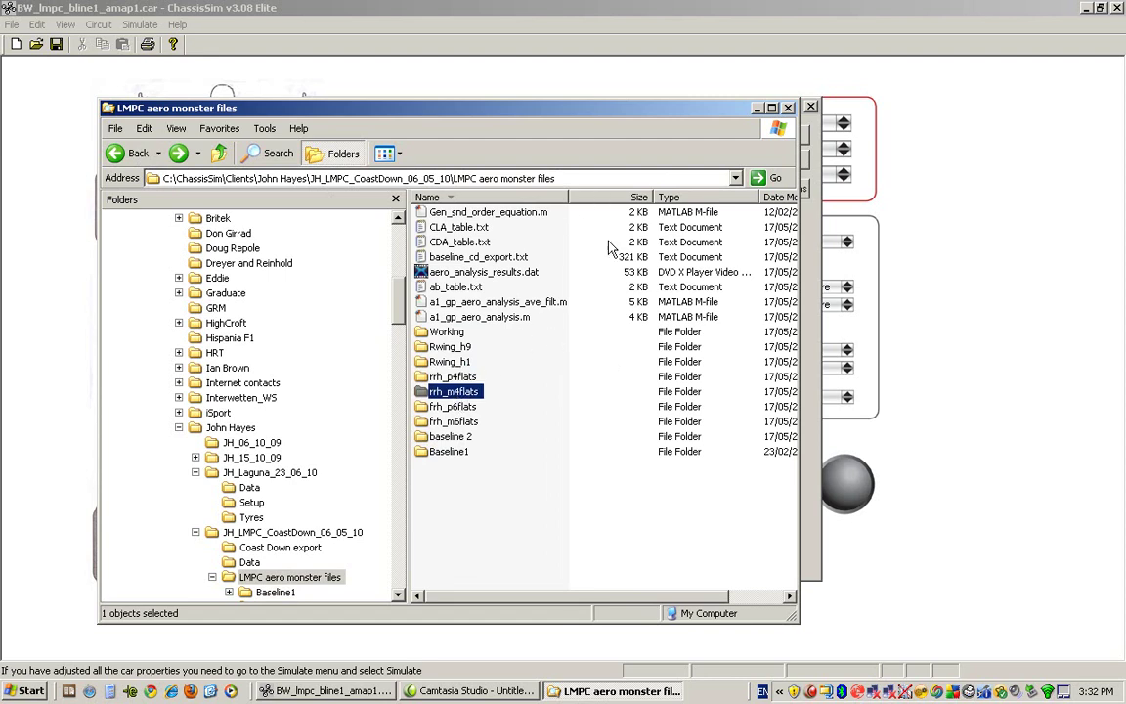
left_click(787, 108)
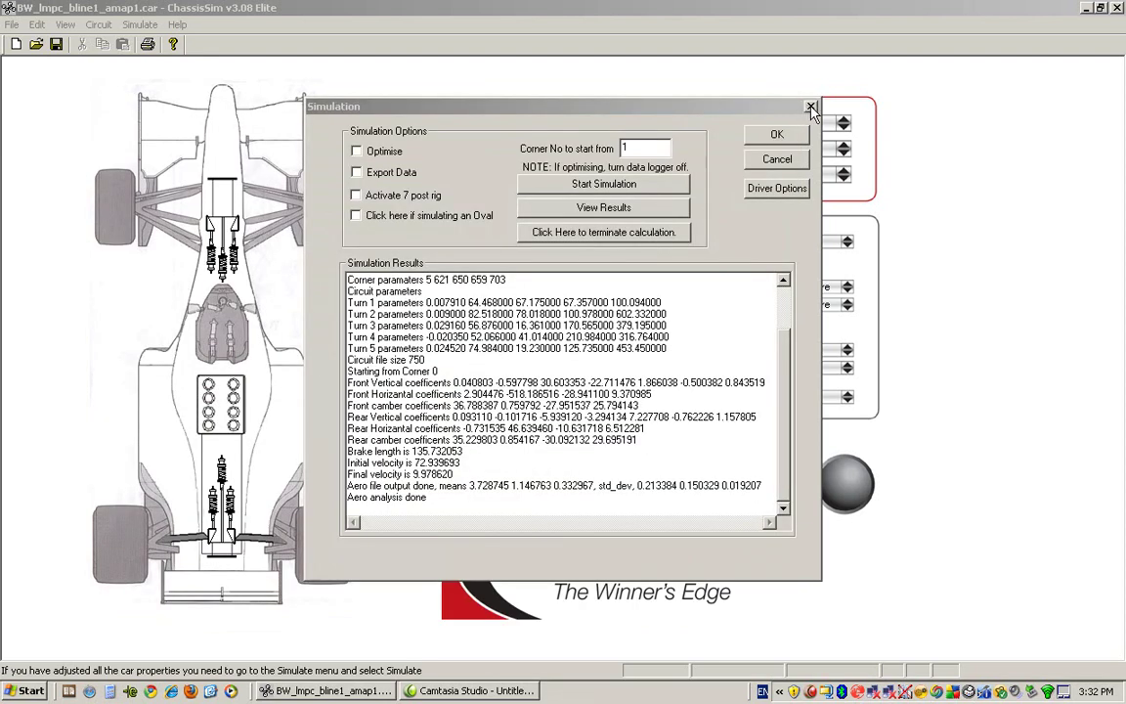
Load BW_lmpc_frh_m6flats.car from the frh_m6flats folder.
key("Escape")
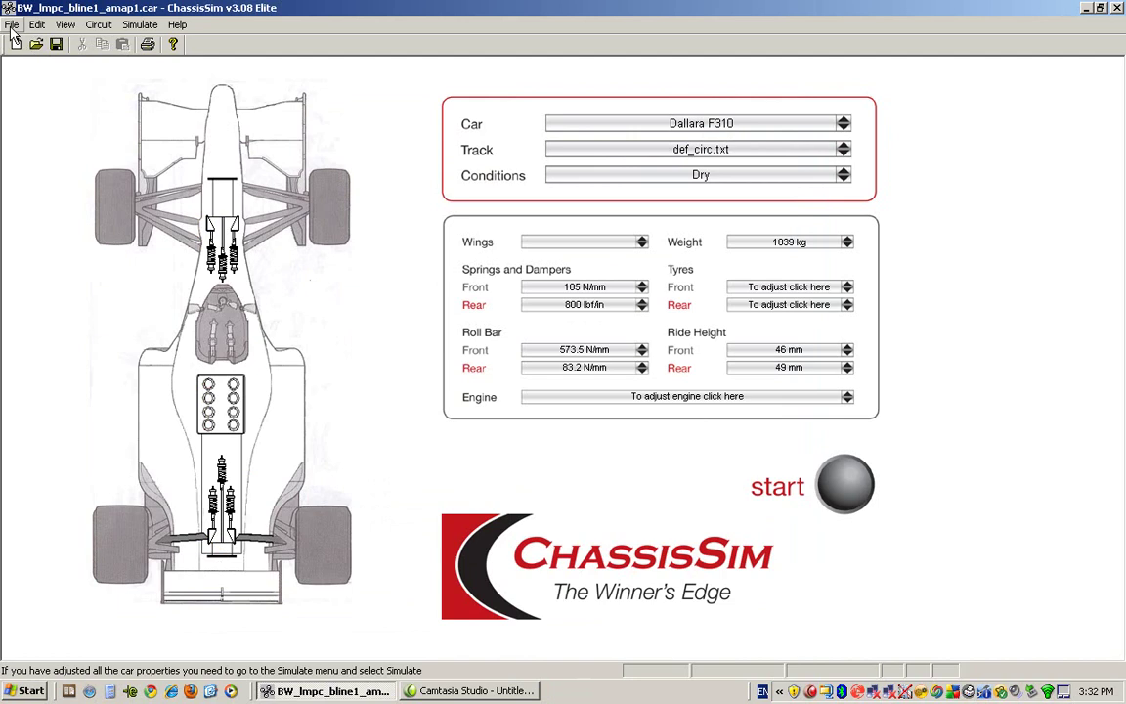
left_click(13, 28)
left_click(56, 54)
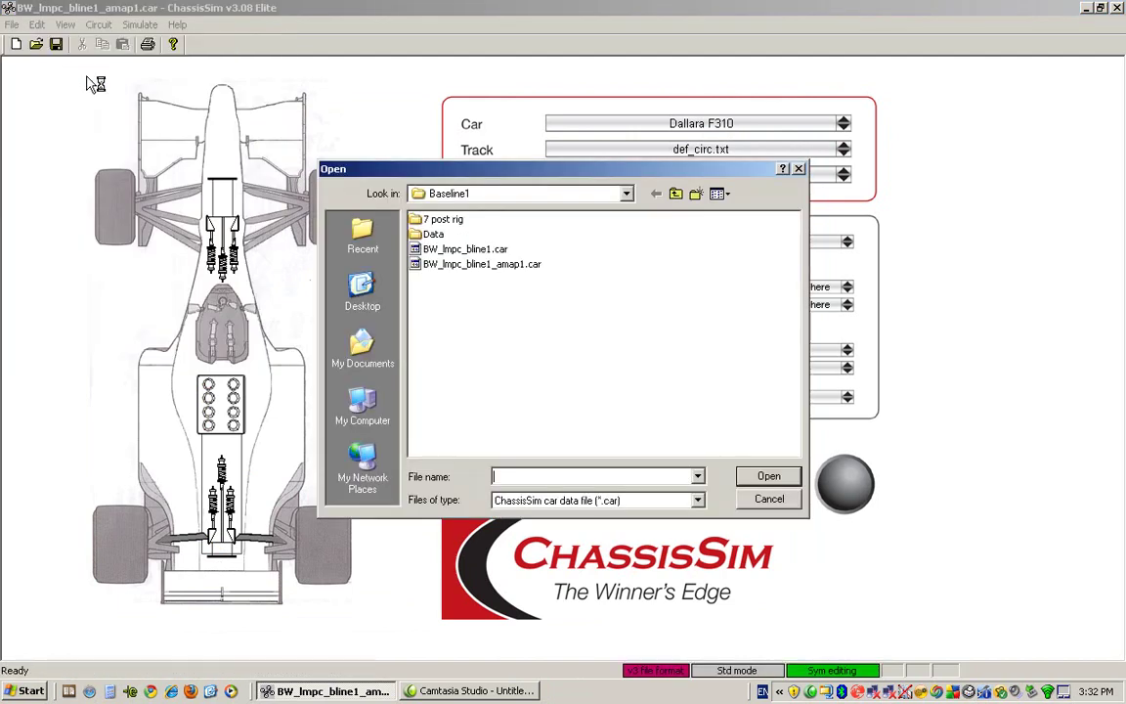
left_click(676, 192)
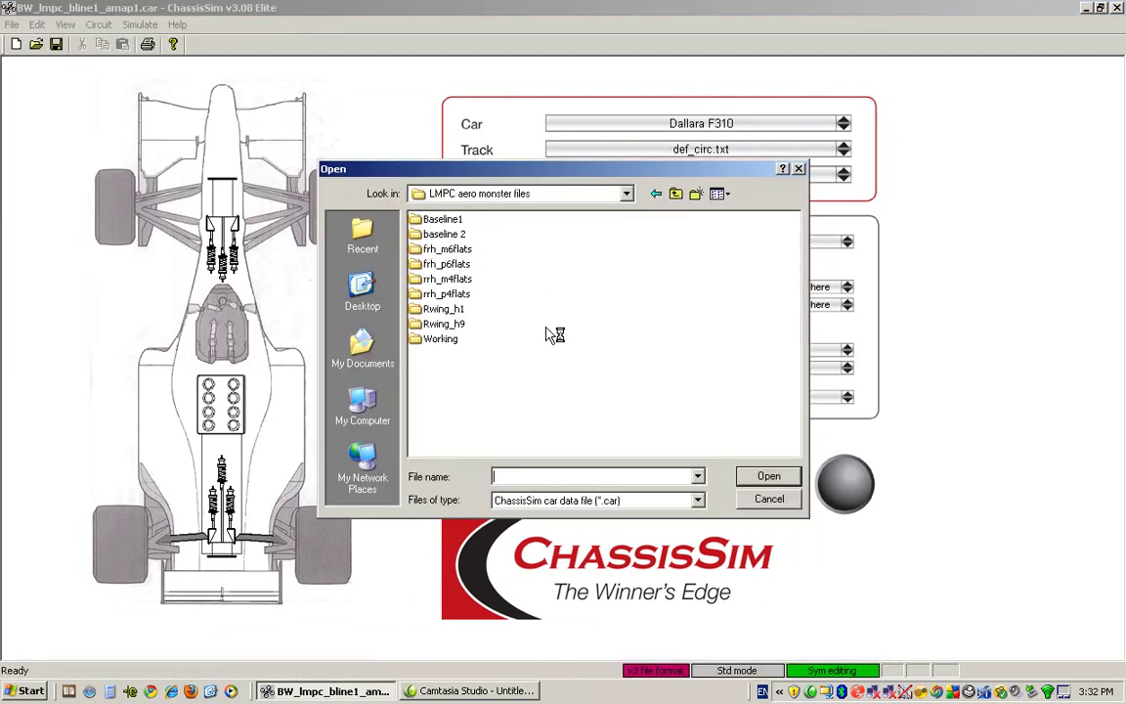
double_click(447, 251)
double_click(469, 236)
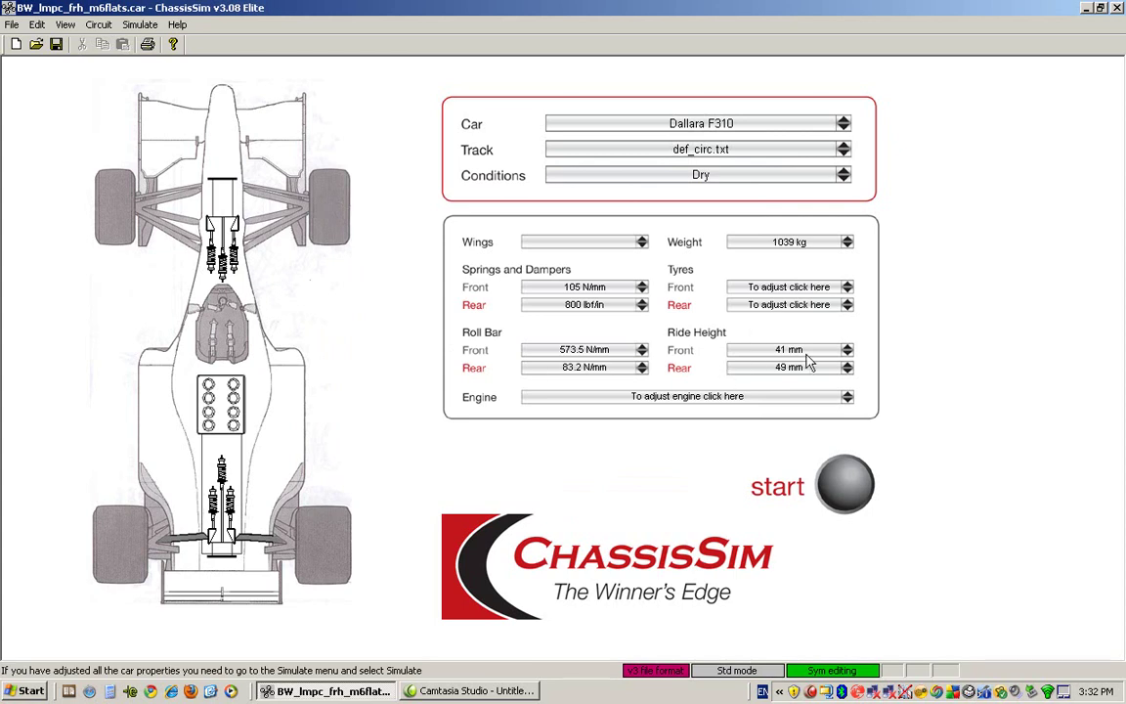
left_click(142, 25)
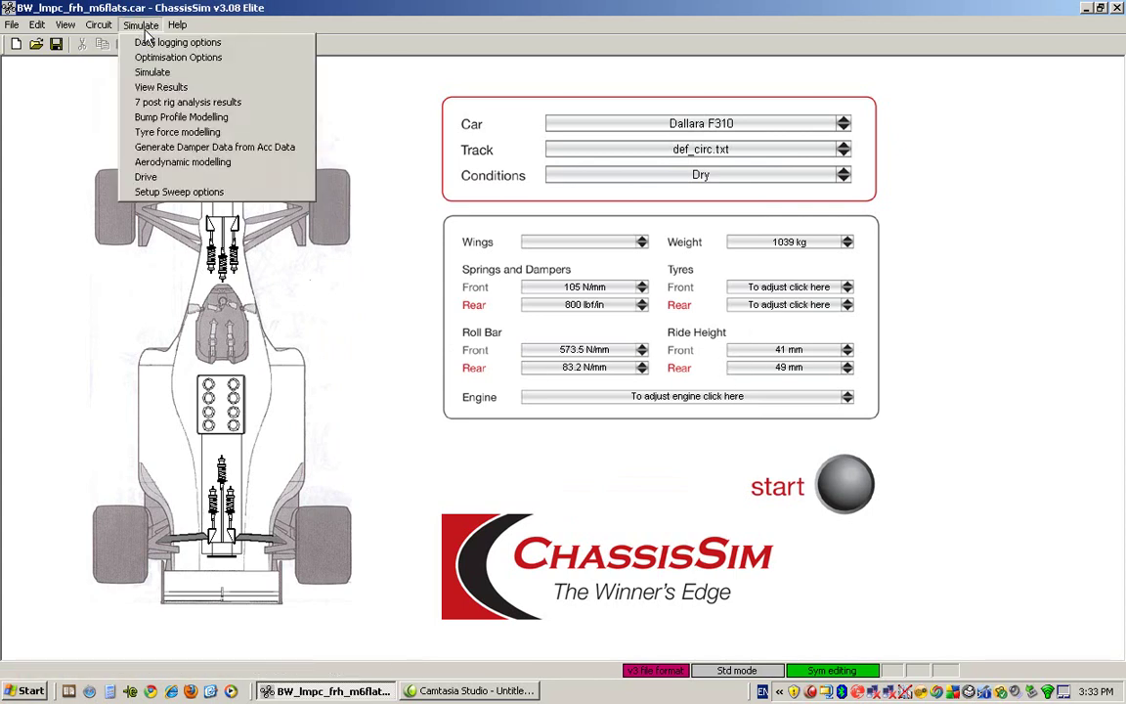
Import frh_minus6.txt into the aerodynamic modelling settings and confirm them.
left_click(185, 164)
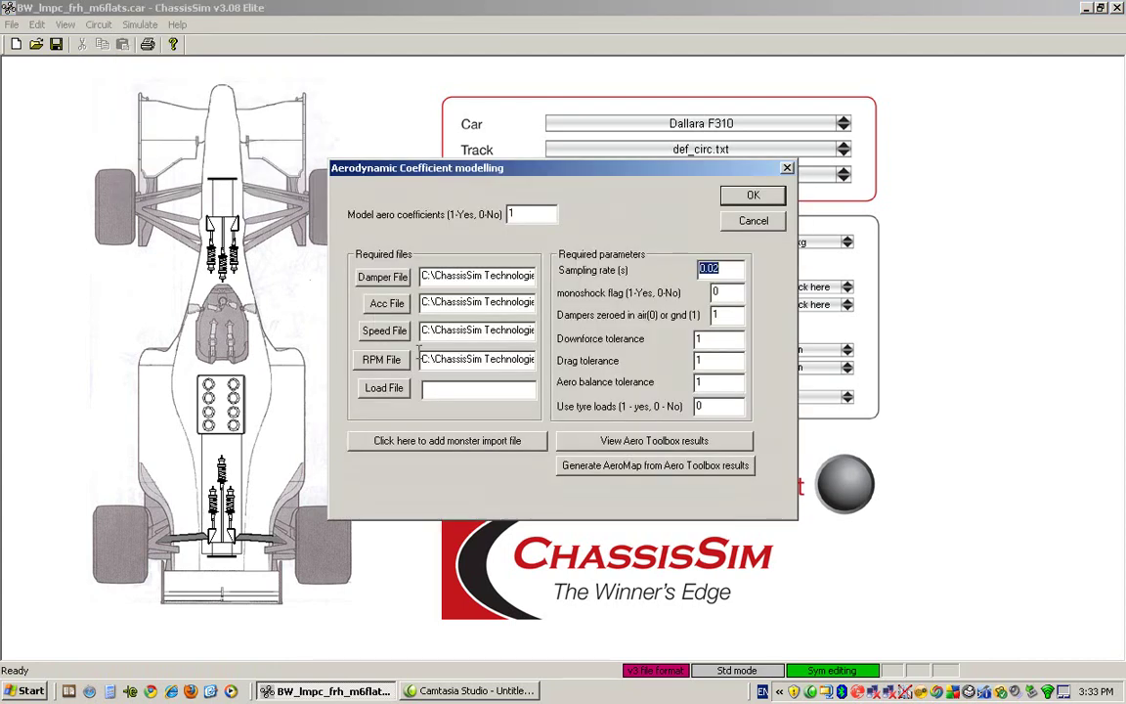
left_click(482, 441)
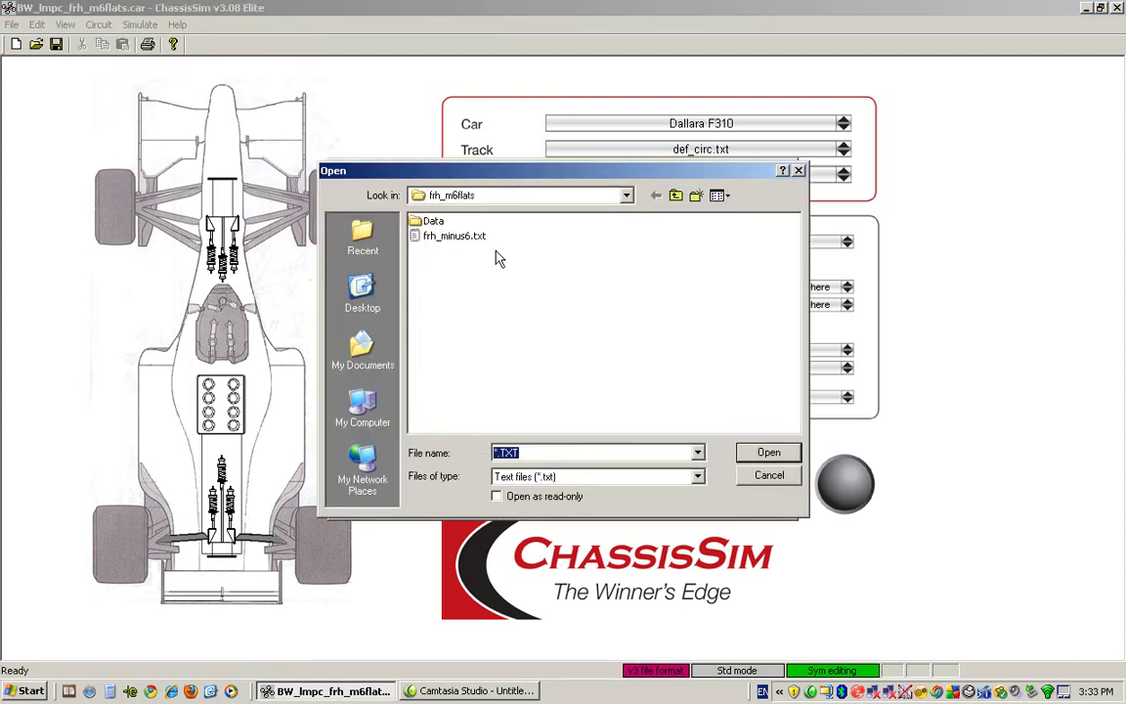
double_click(455, 238)
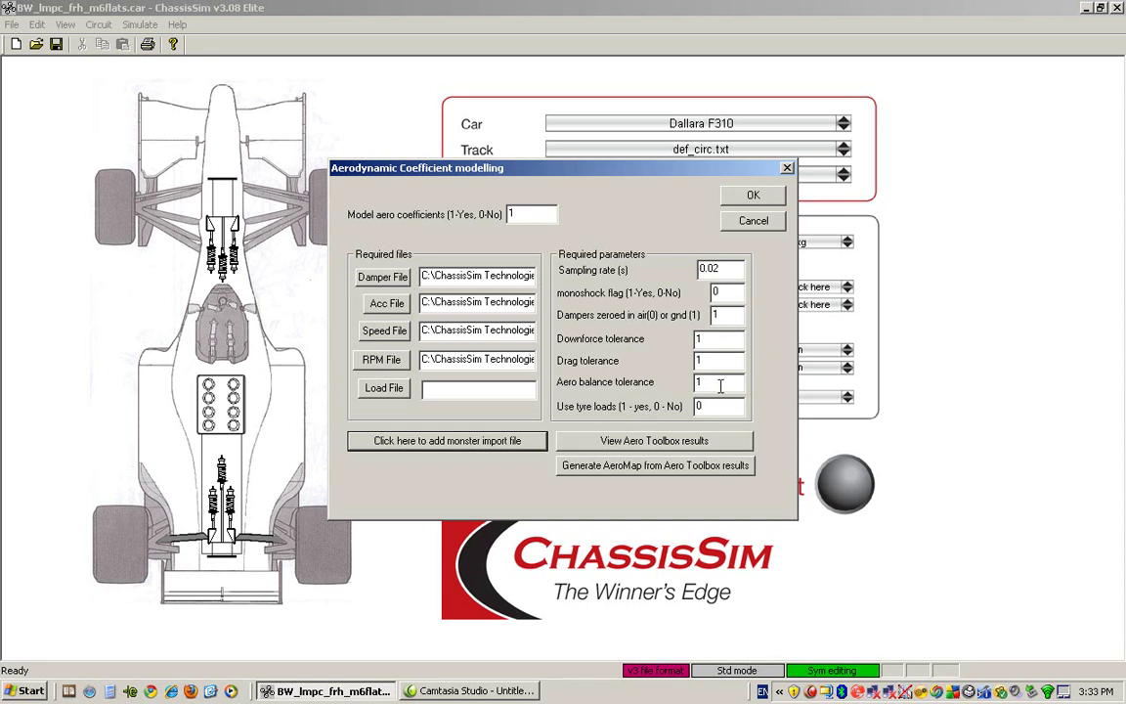
left_click(753, 195)
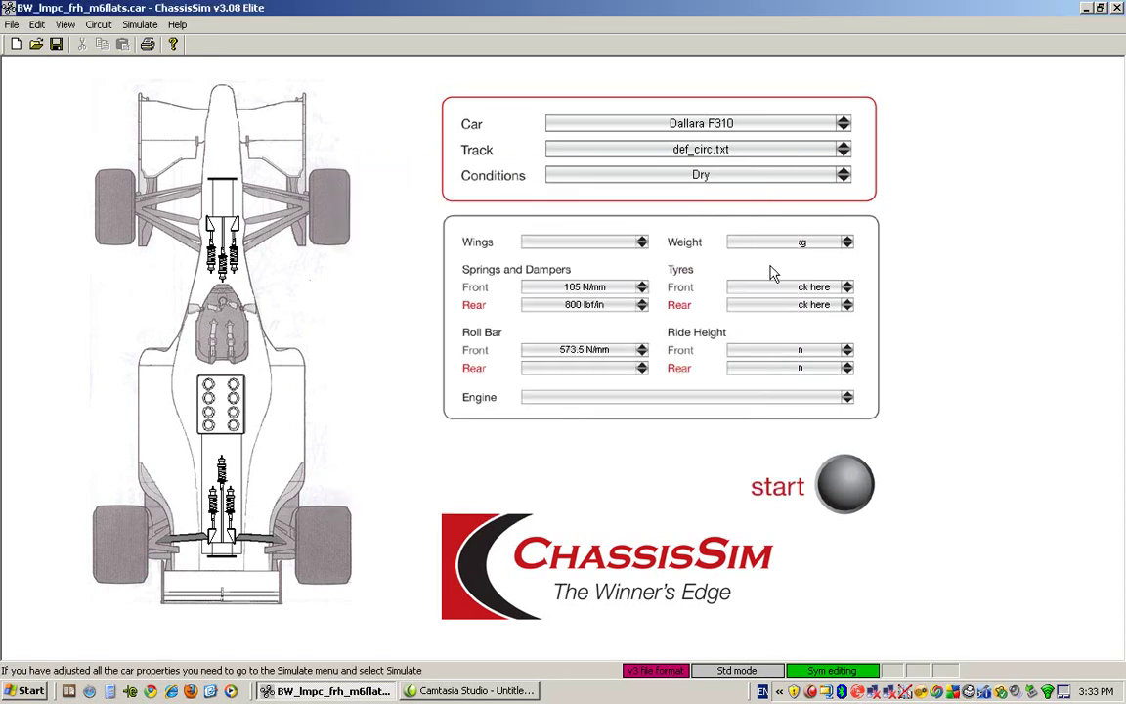
Run the m6flats simulation, then dismiss the Aero Toolbox window and the Simulation dialog.
left_click(847, 489)
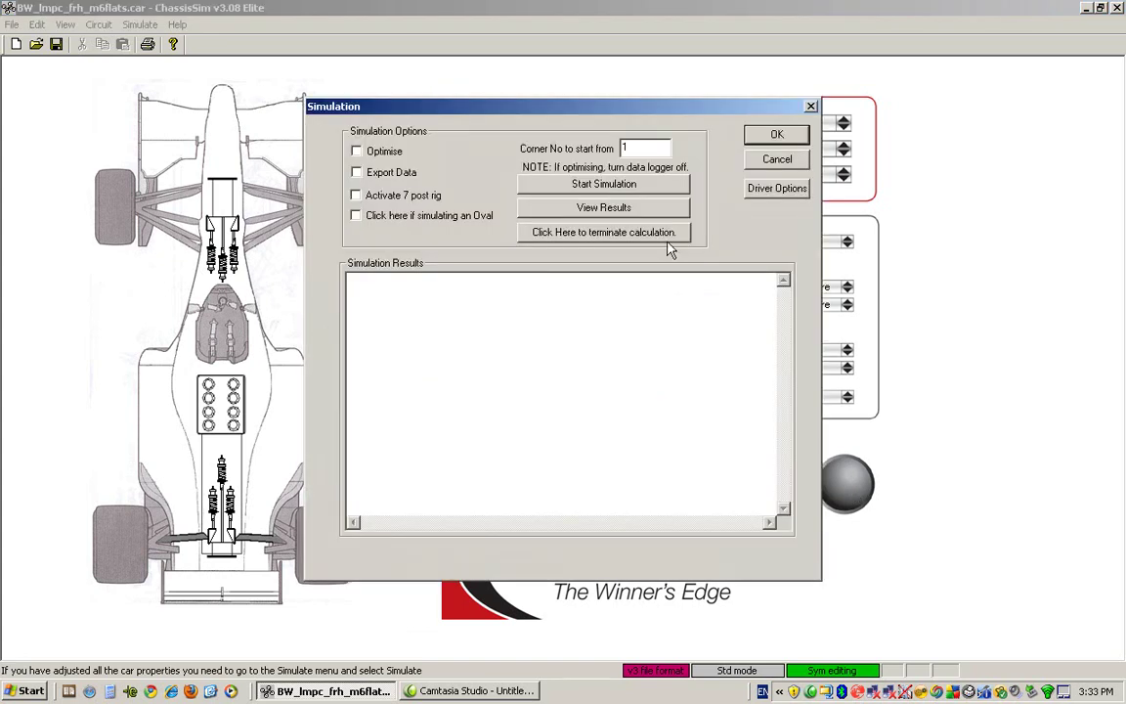
left_click(577, 189)
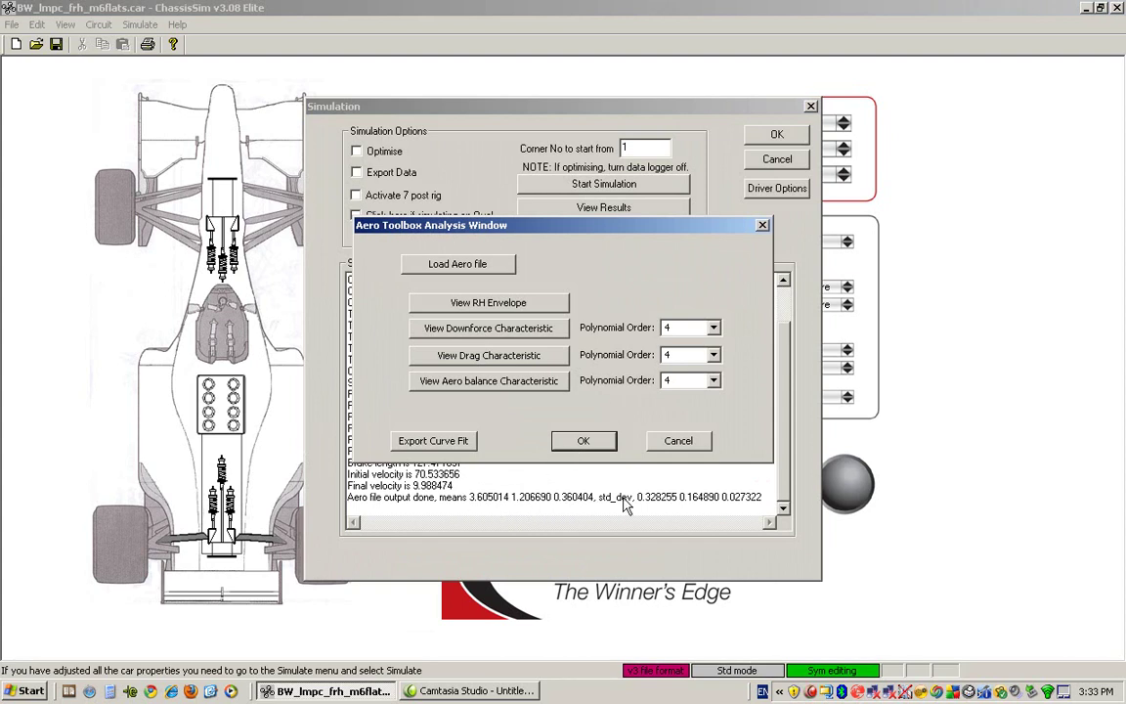
left_click(679, 442)
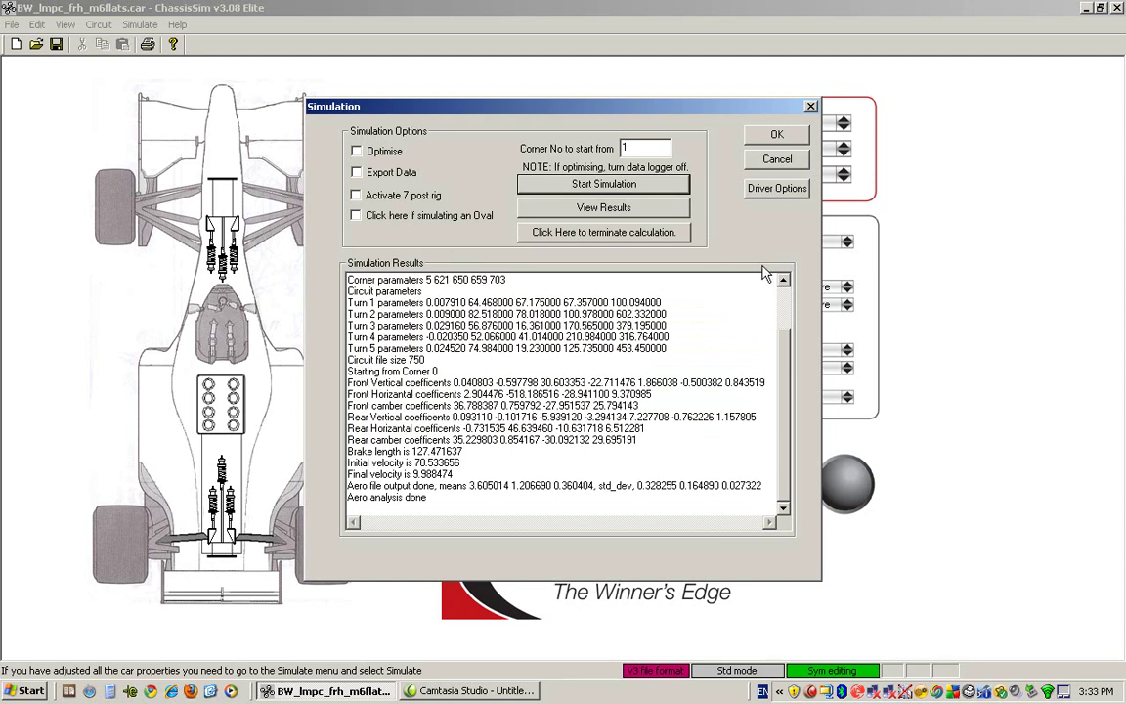
left_click(776, 161)
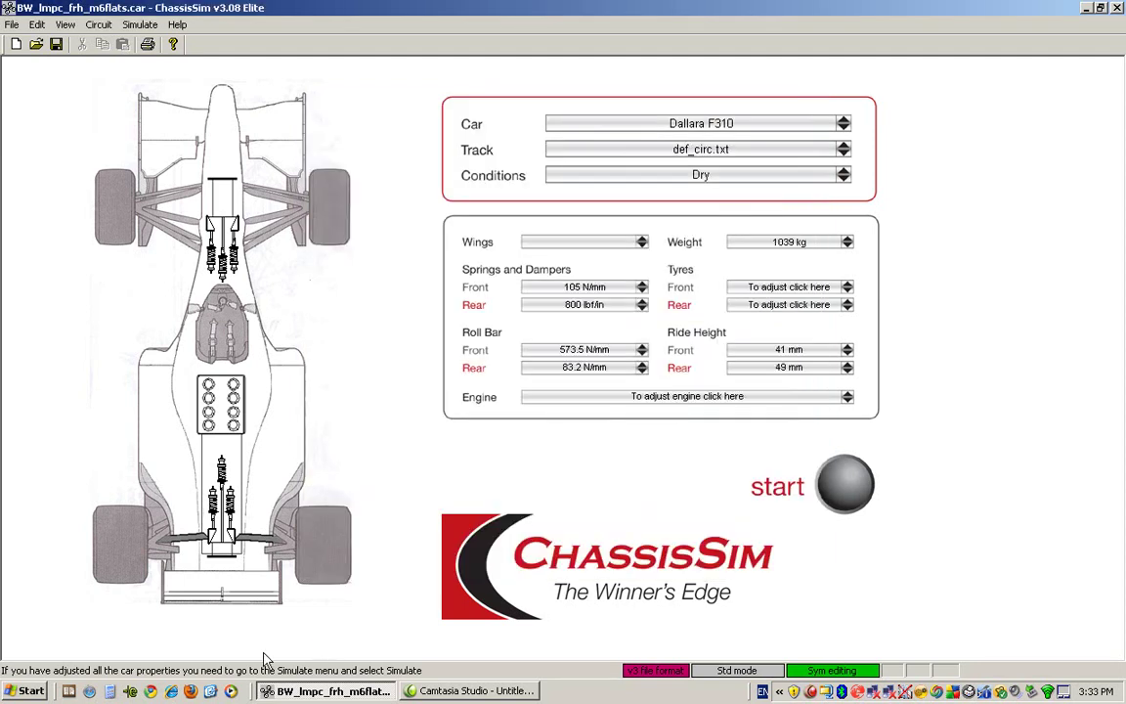
Reopen Windows Explorer, open the Baseline1 folder and bring up actions for aero_analysis_results.dat.
left_click(210, 691)
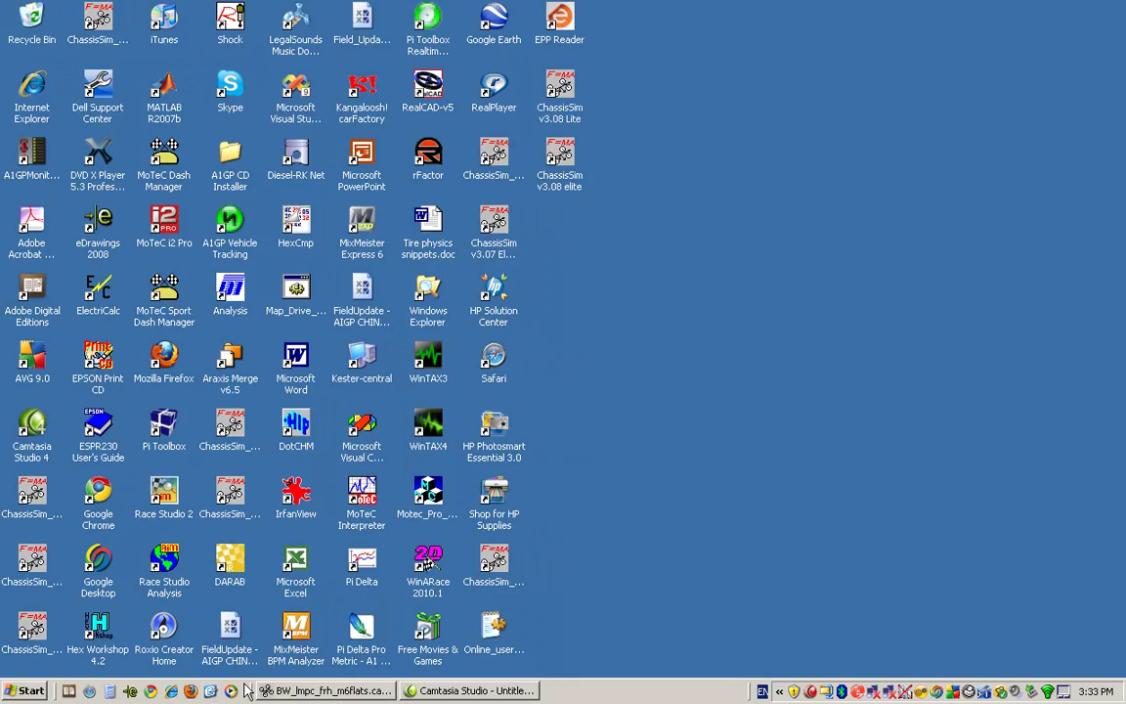
double_click(424, 287)
left_click_drag(396, 299, 314, 490)
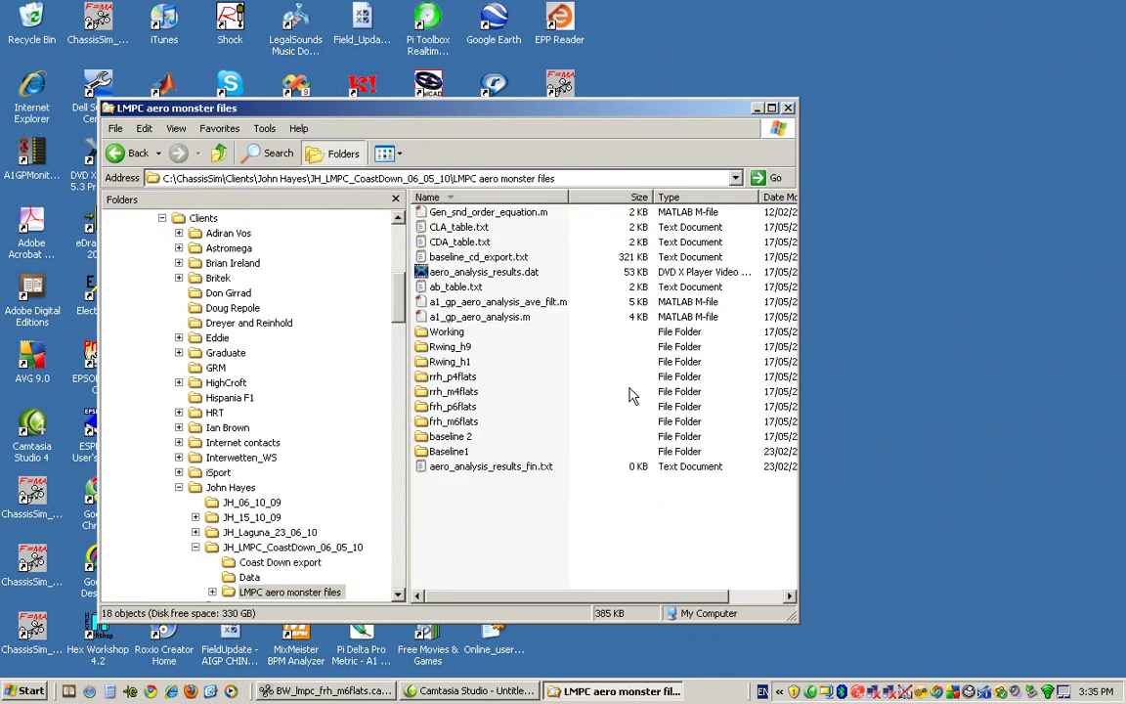
double_click(449, 335)
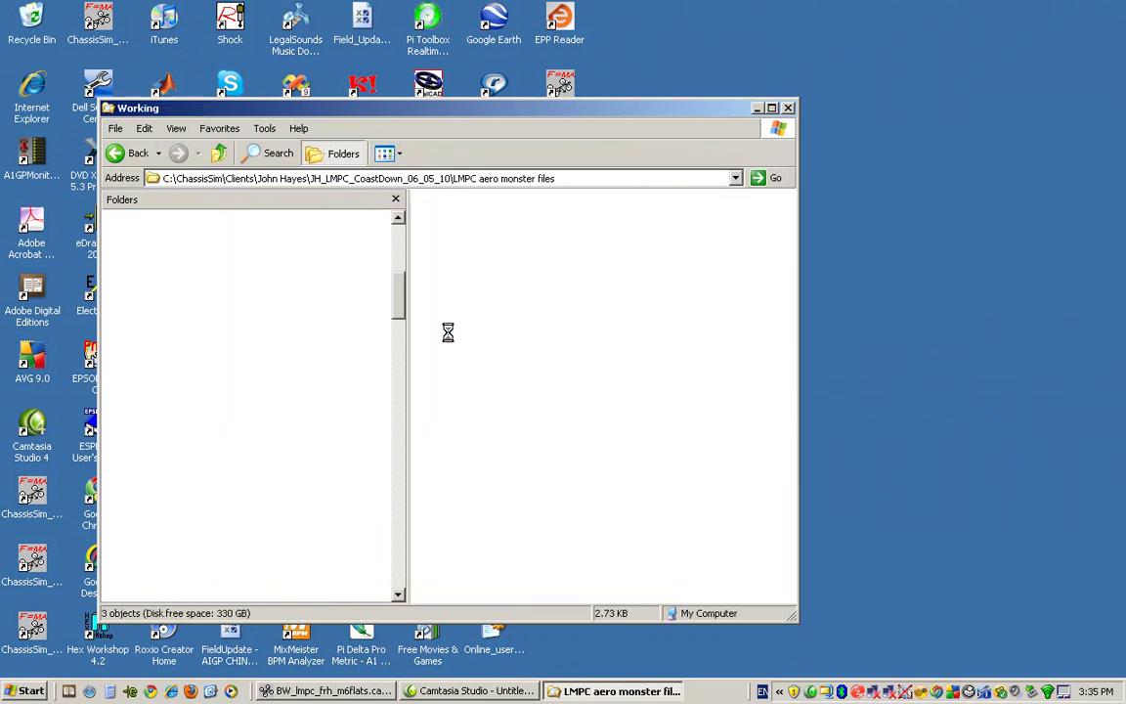
key("alt+Left")
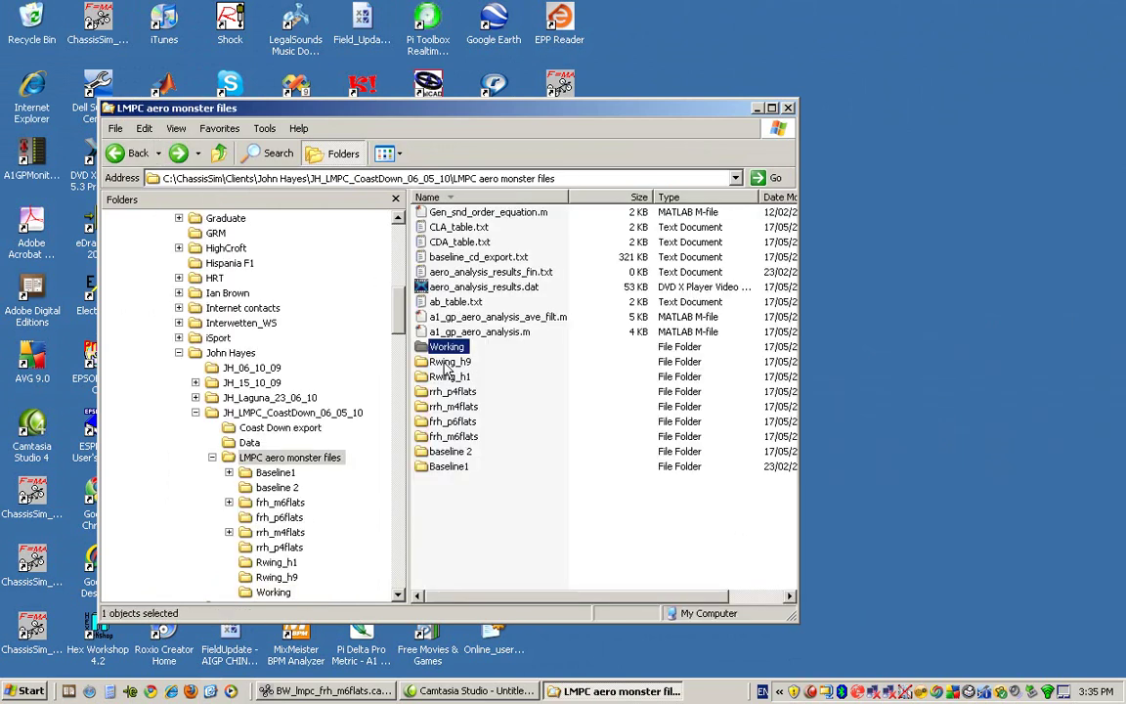
double_click(458, 467)
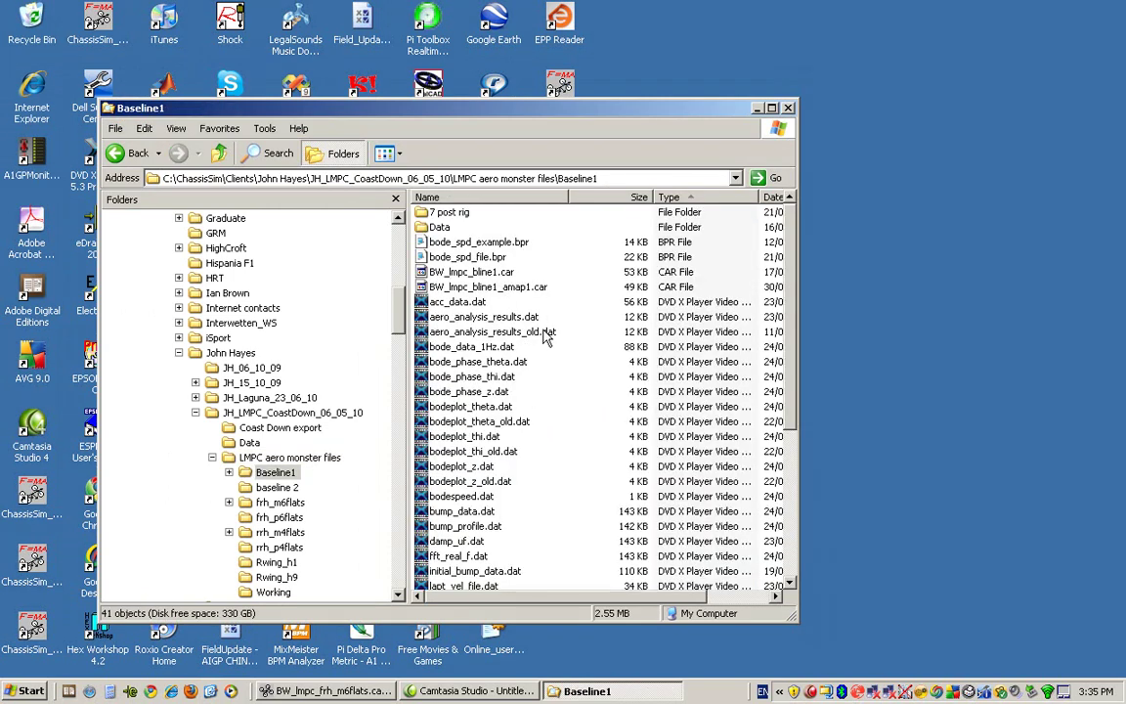
left_click(494, 318)
right_click(501, 320)
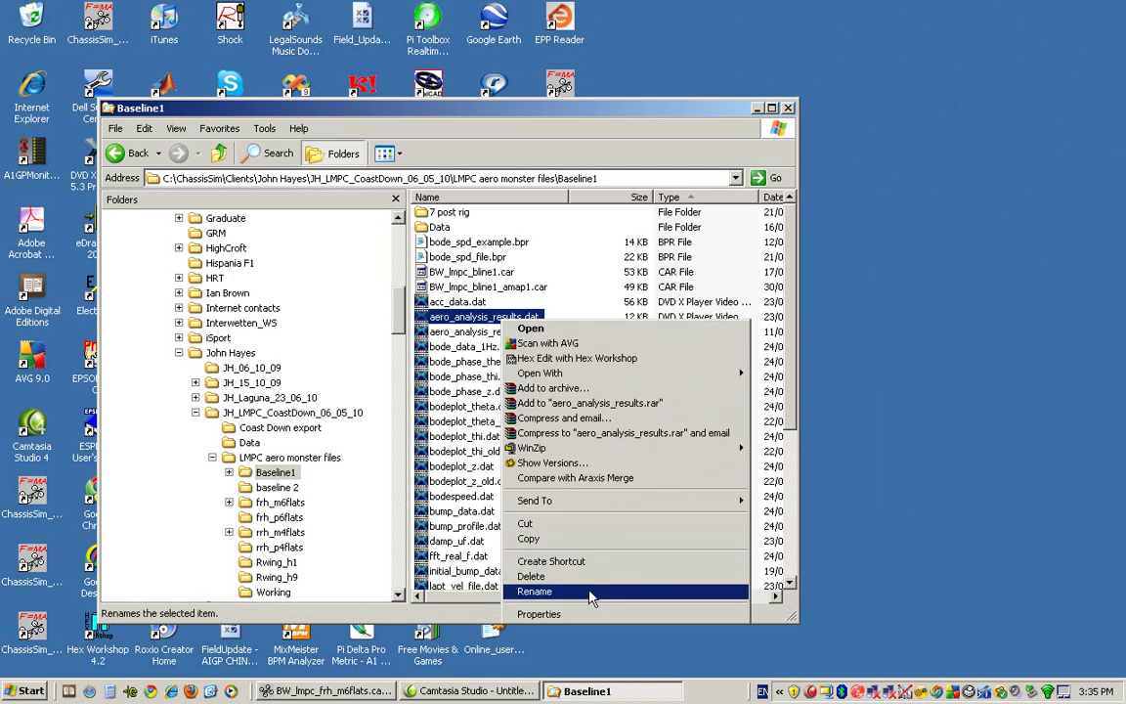
Copy all rows of Baseline1's aero_analysis_results.dat into aero_analysis_results_fin.txt in Notepad.
mouse_move(626, 372)
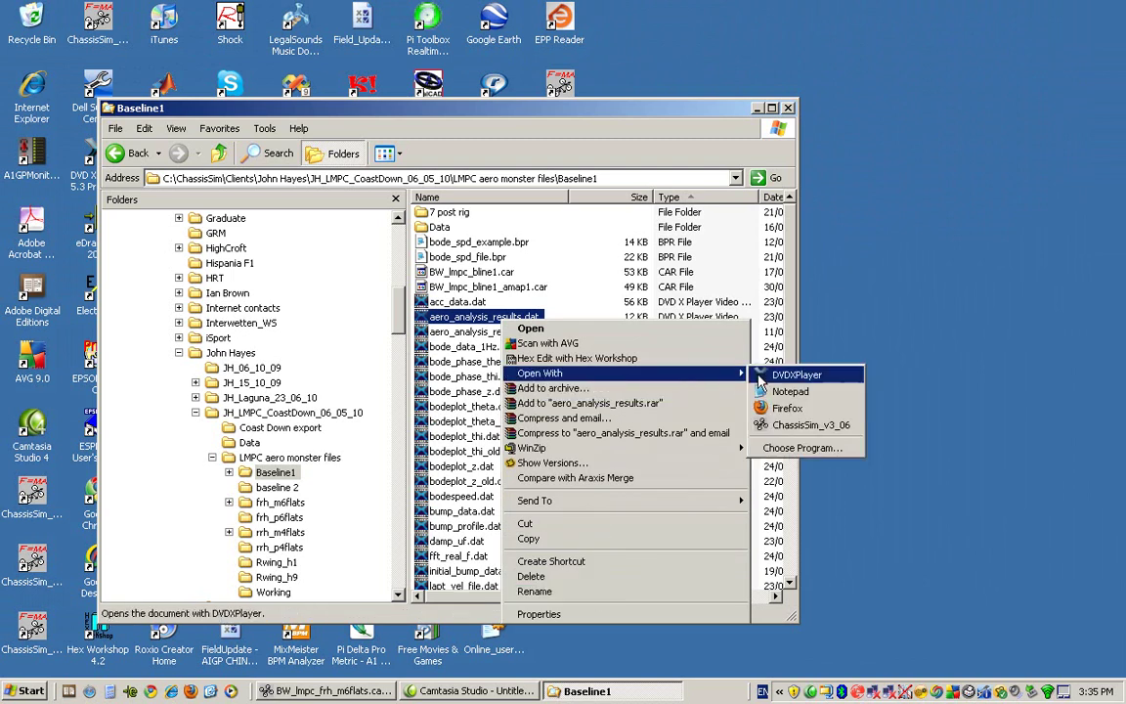
left_click(787, 394)
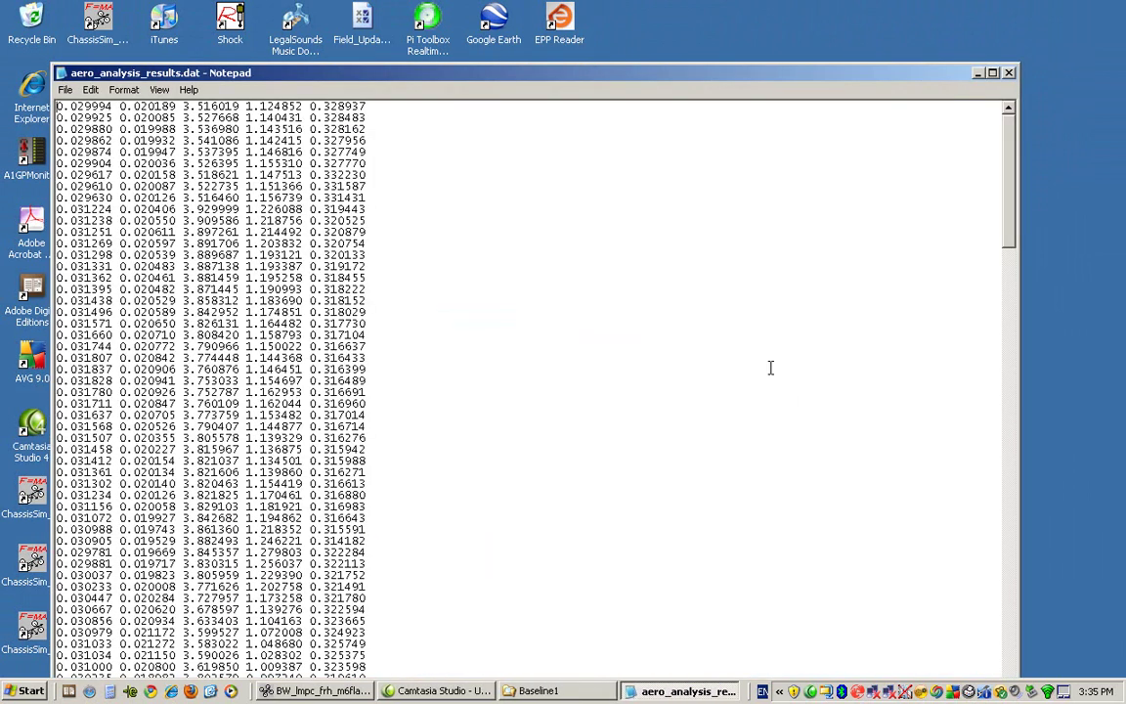
key("ctrl+a")
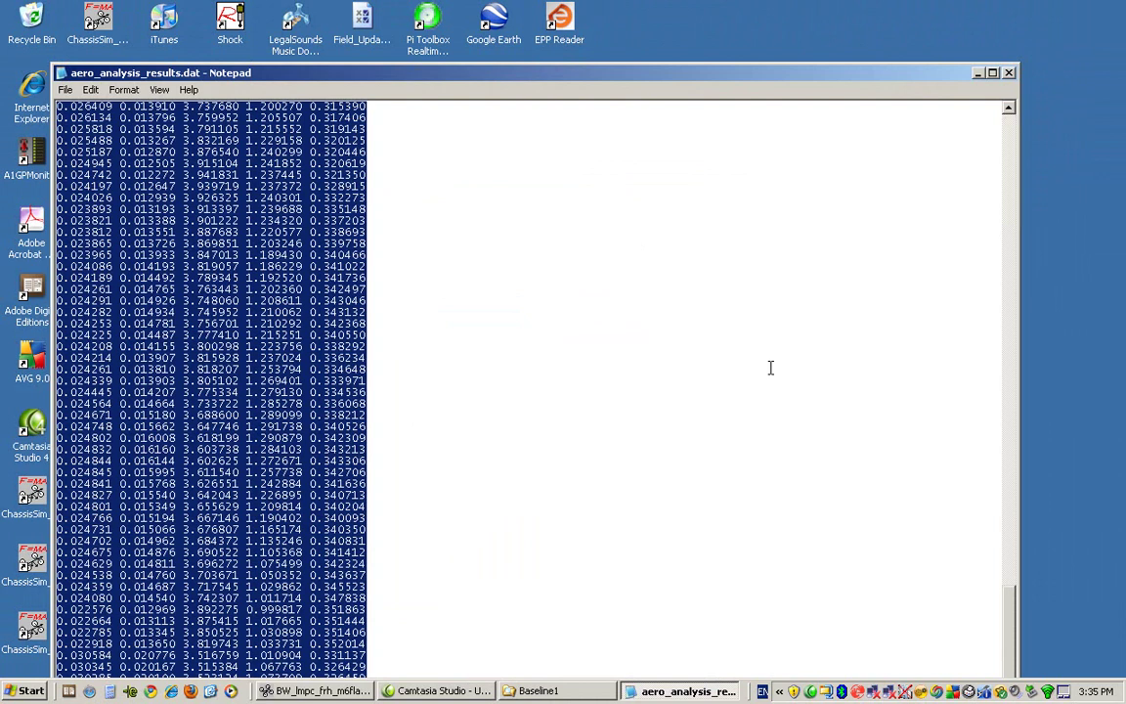
left_click(567, 692)
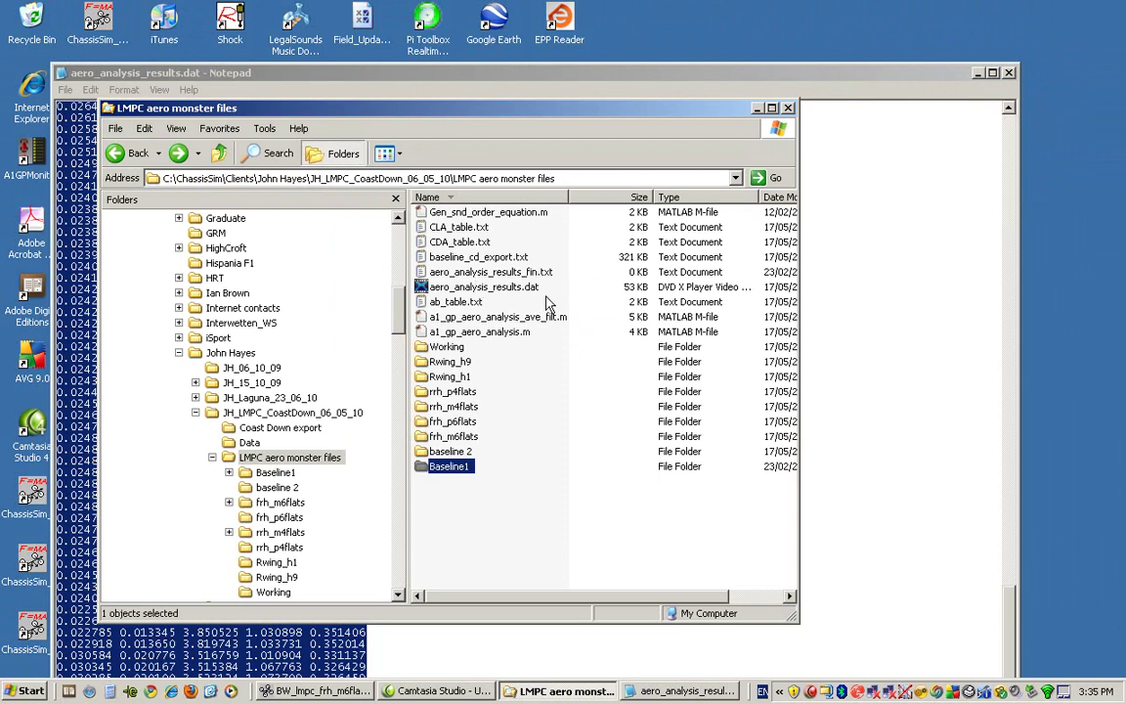
double_click(488, 272)
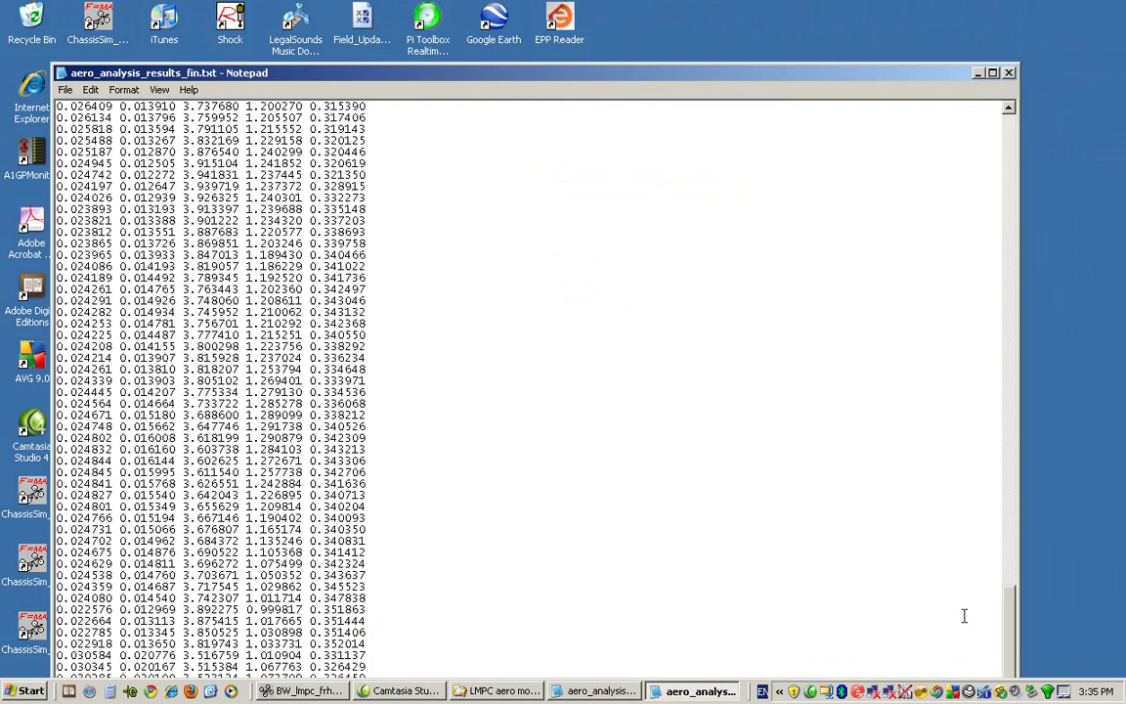
left_click_drag(728, 76, 778, 10)
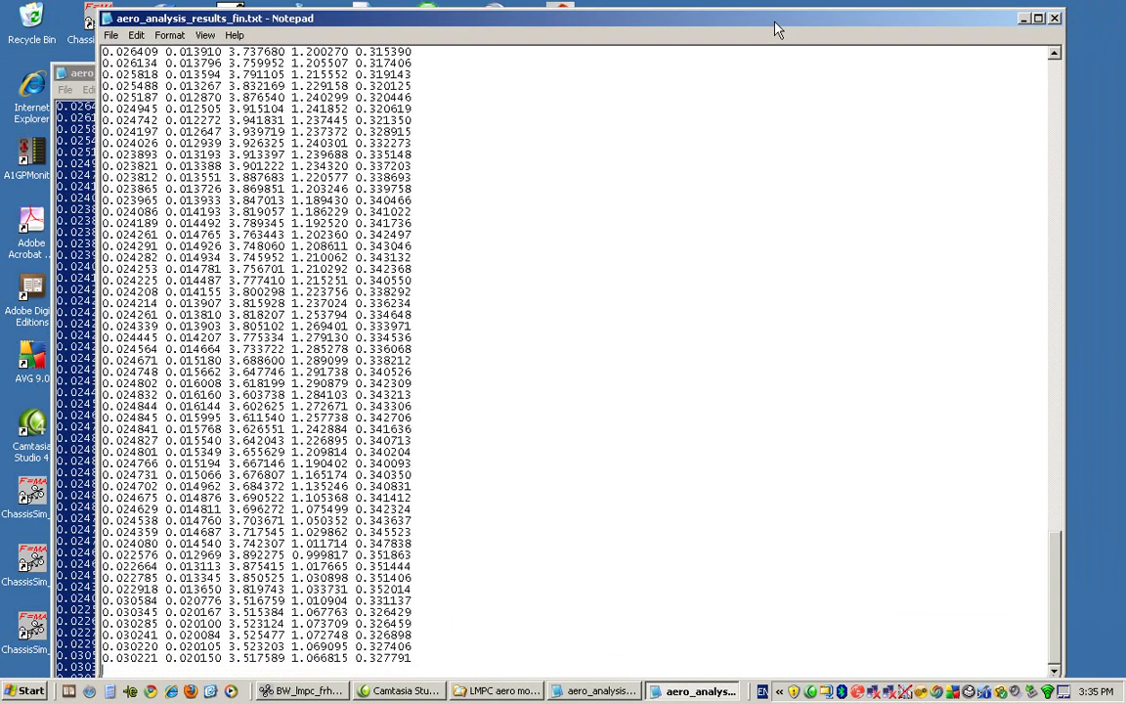
left_click(499, 692)
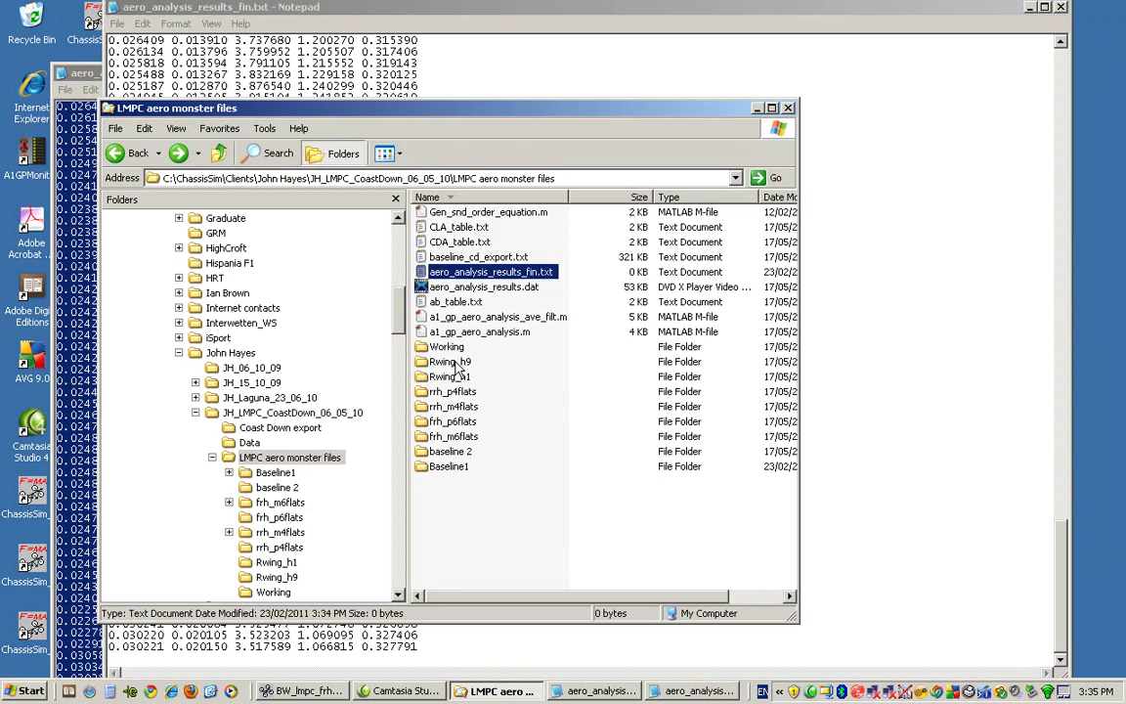
Append the rrh_p4flats aero_analysis_results.dat rows to the end of aero_analysis_results_fin.txt.
double_click(452, 392)
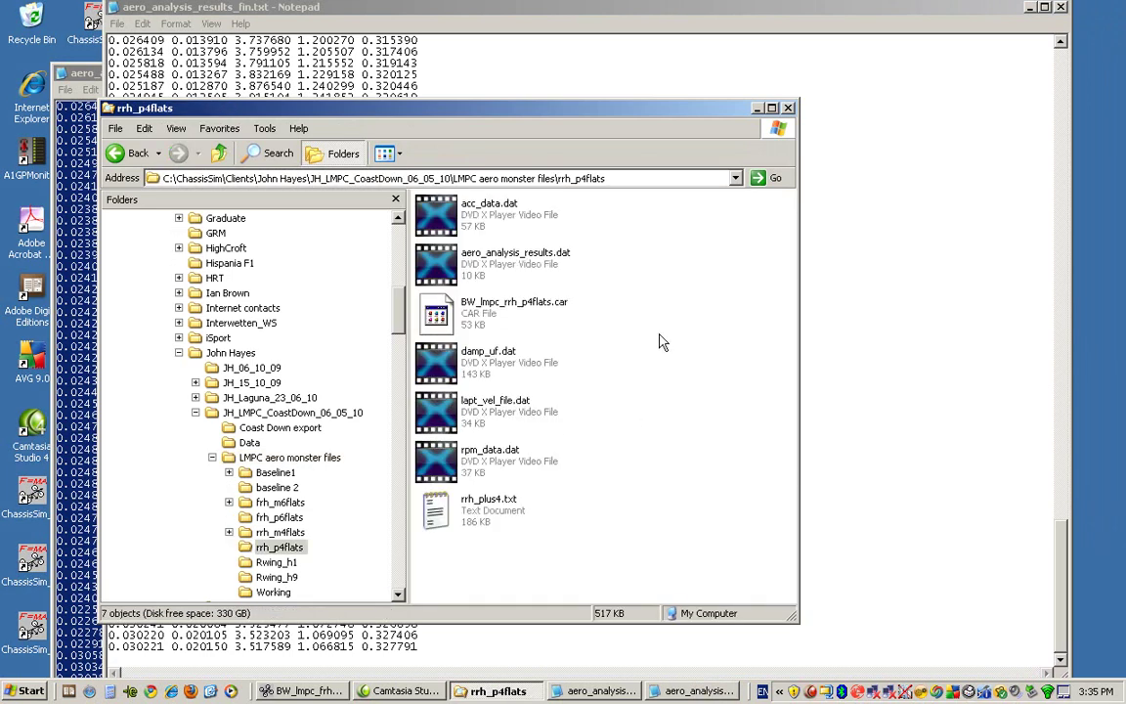
left_click(440, 272)
right_click(440, 273)
mouse_move(578, 325)
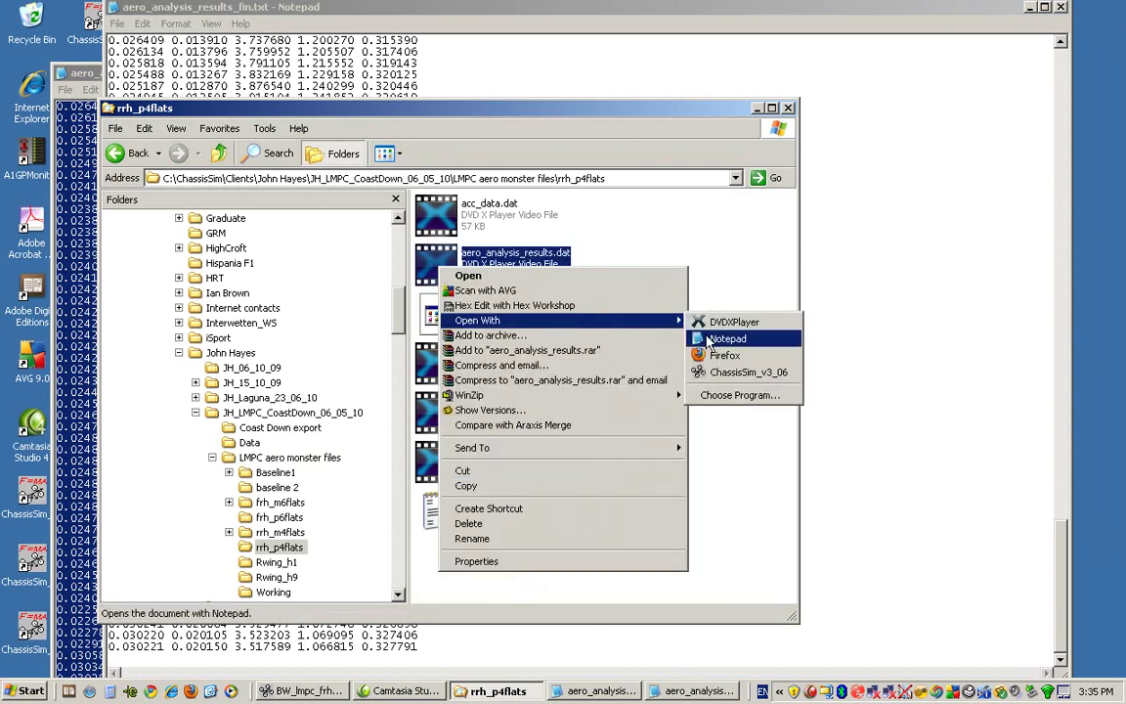
left_click(709, 334)
key("ctrl+a")
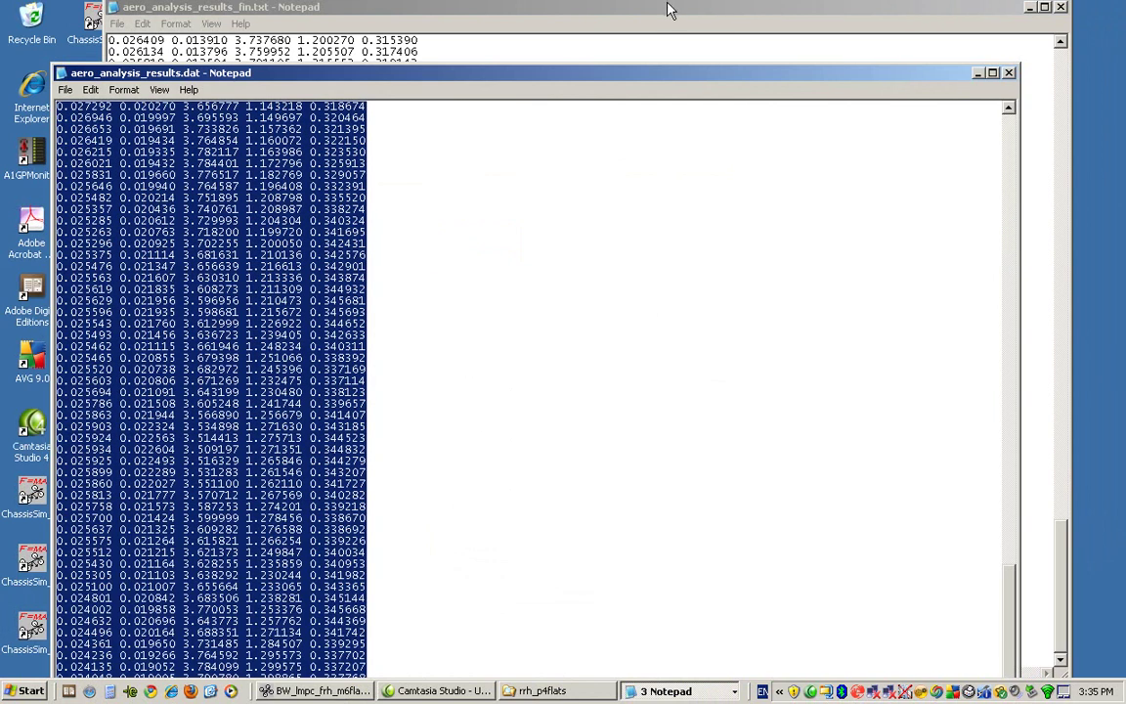
left_click(603, 6)
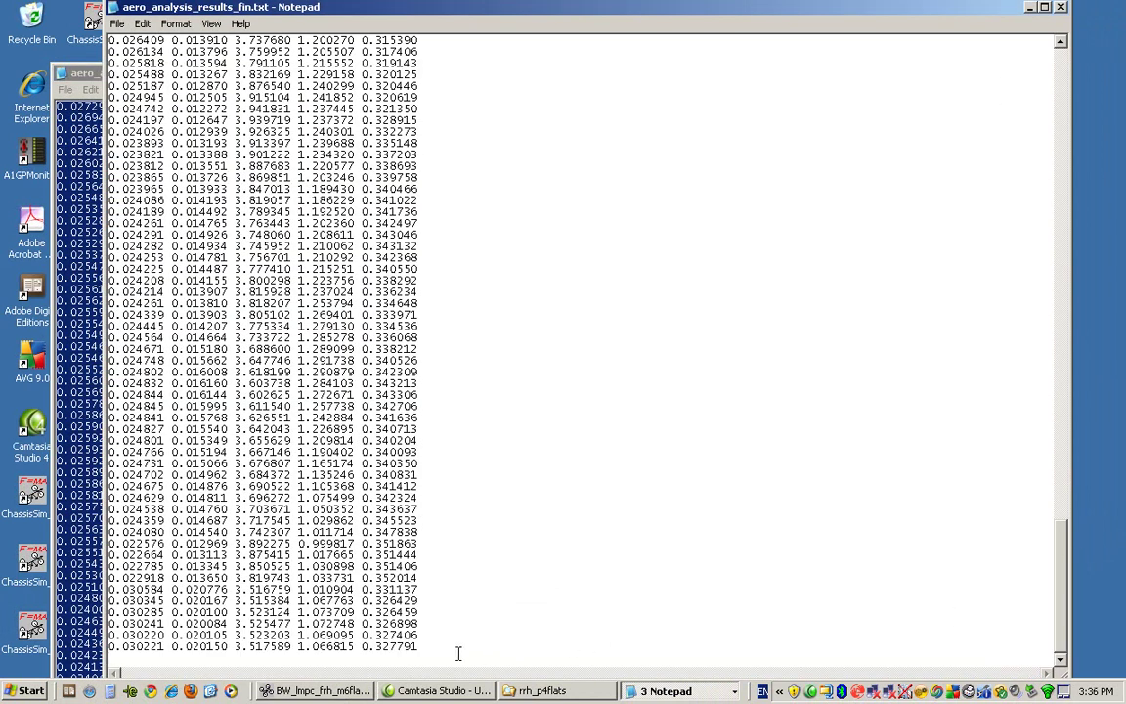
key("ctrl+v")
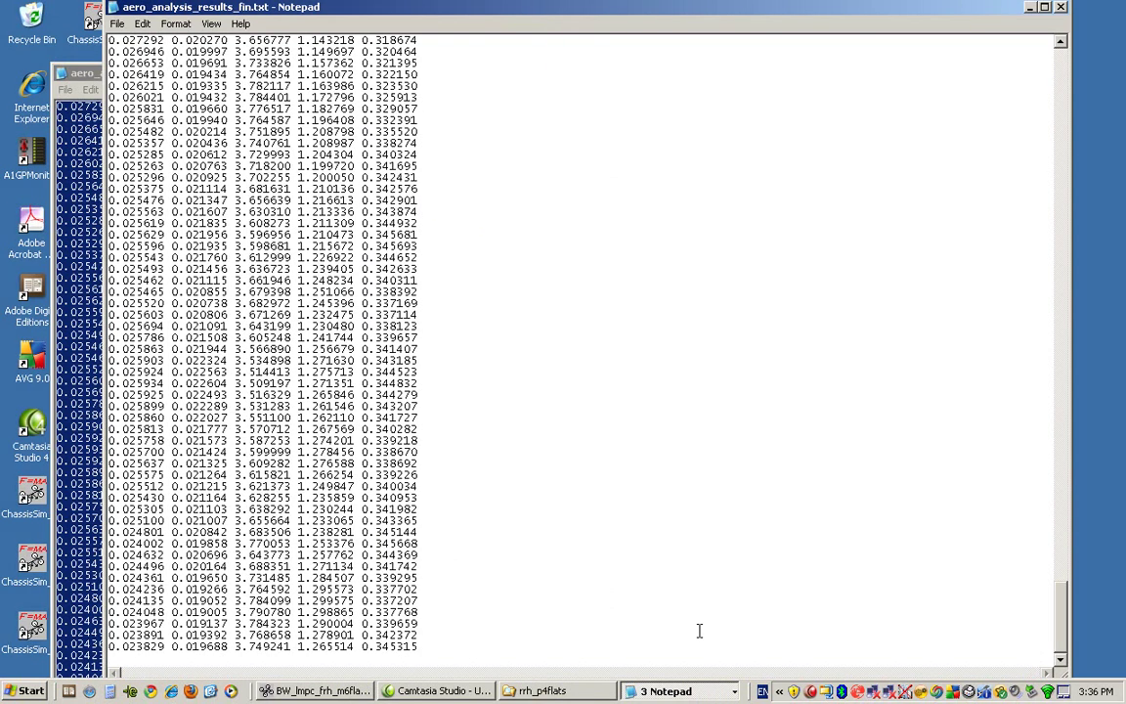
Save aero_analysis_results_fin.txt and close the rrh_p4flats results window.
left_click(116, 23)
left_click(143, 74)
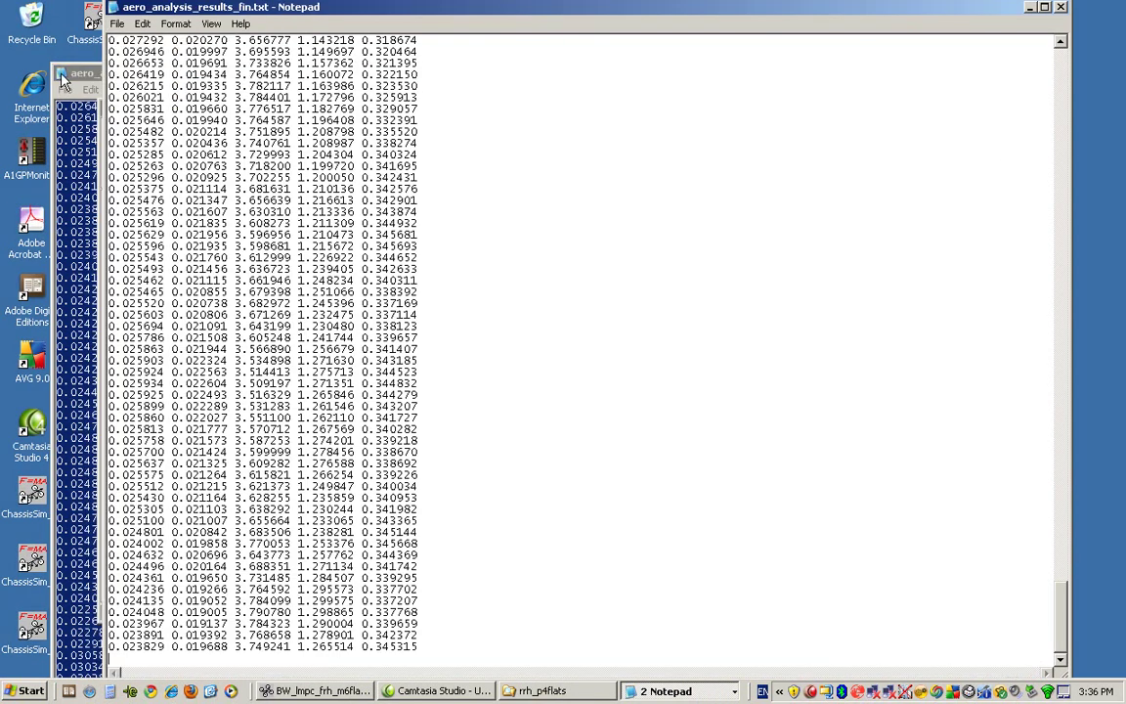
left_click(61, 74)
key("alt+F4")
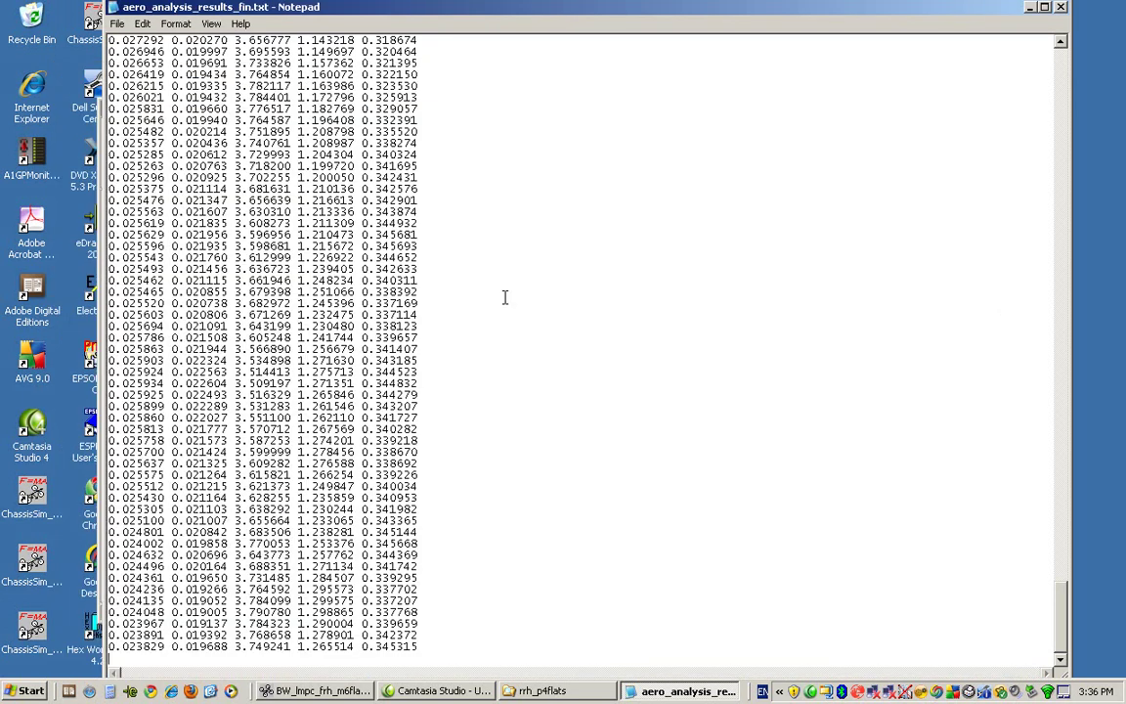
Close aero_analysis_results_fin.txt and open the top-level aero_analysis_results.dat in Notepad.
left_click(1061, 8)
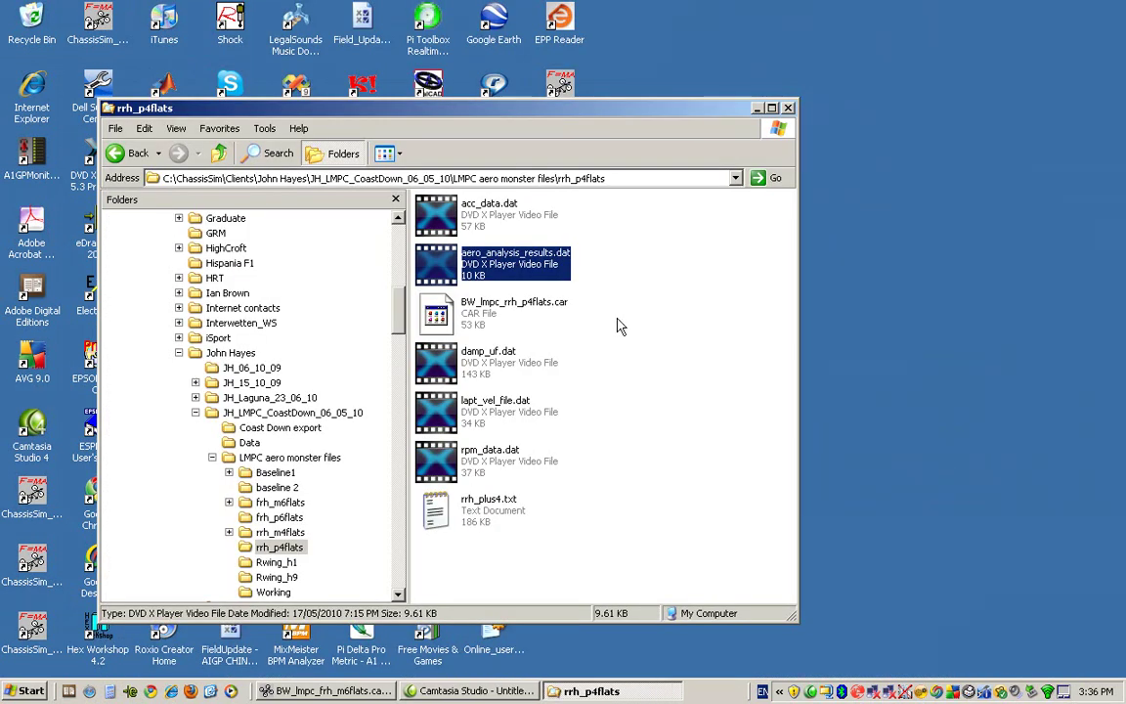
left_click(289, 457)
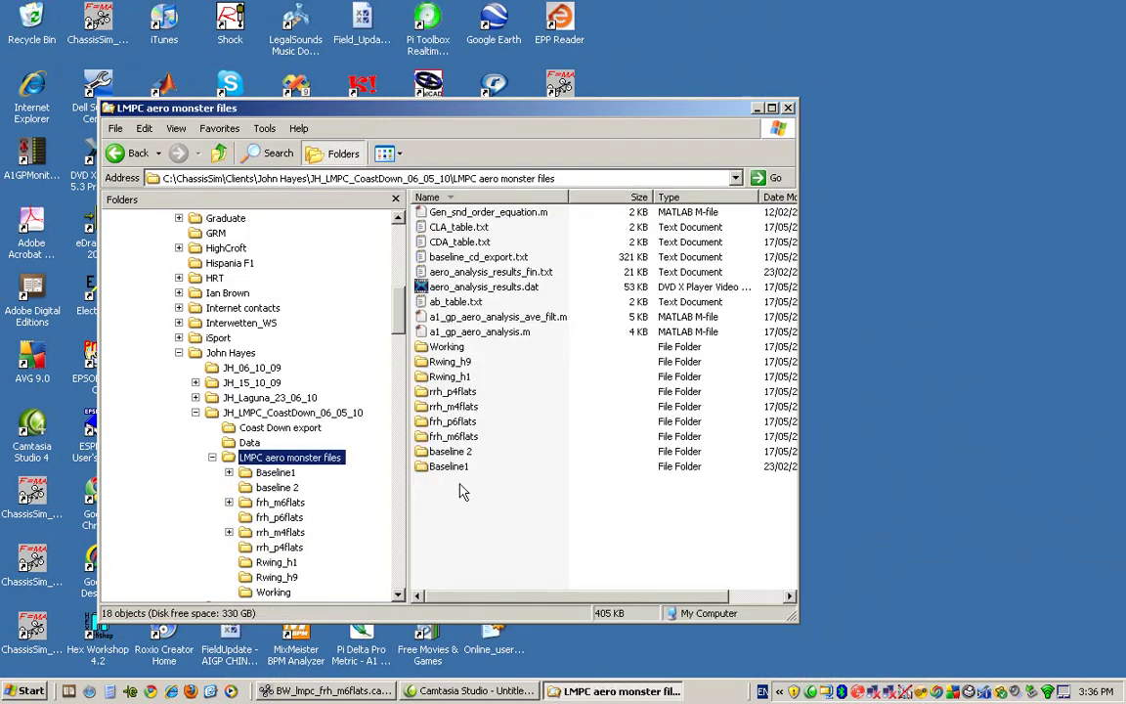
left_click(464, 289)
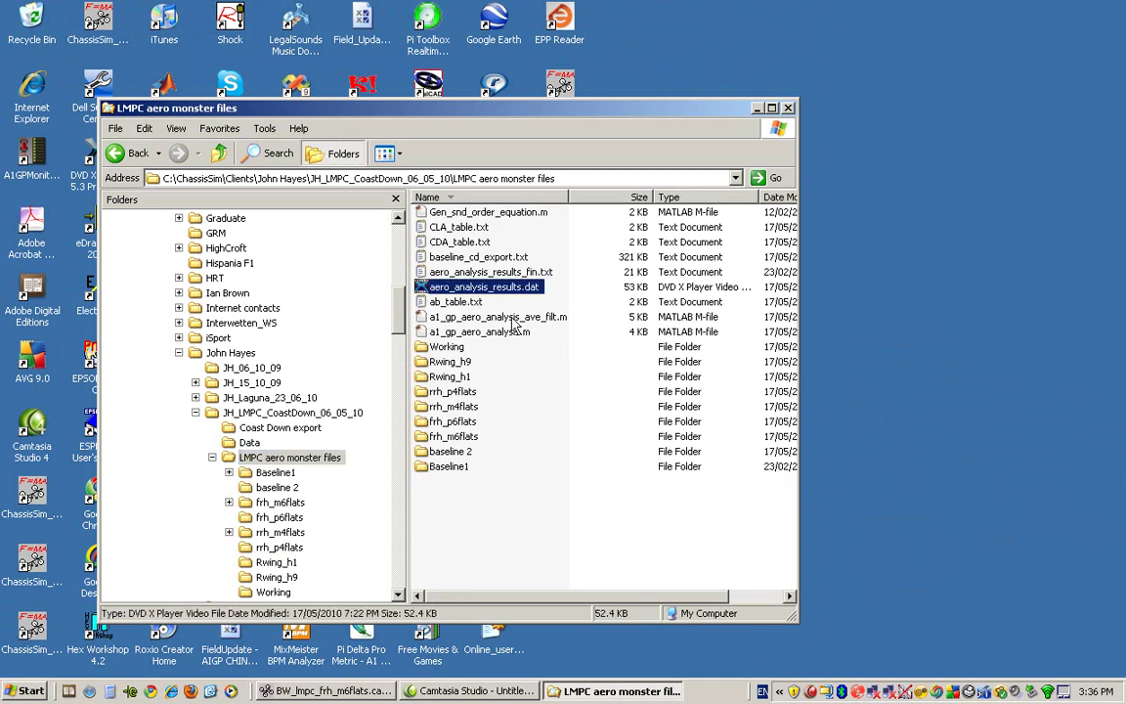
right_click(493, 288)
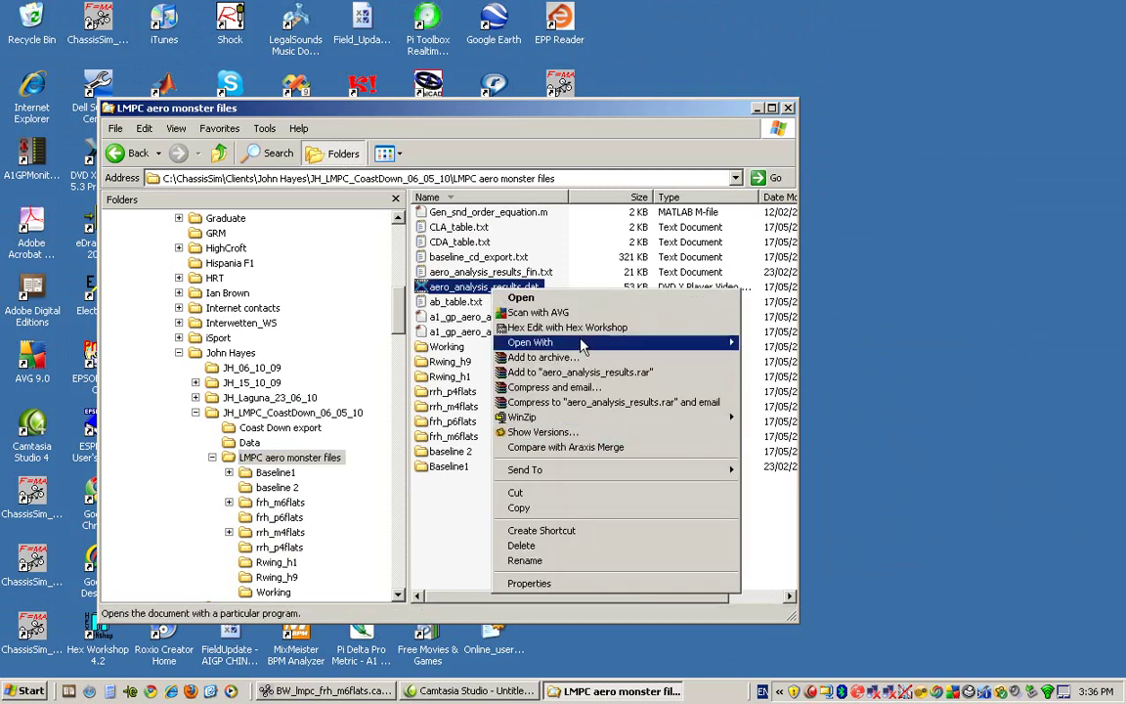
mouse_move(685, 345)
left_click(764, 358)
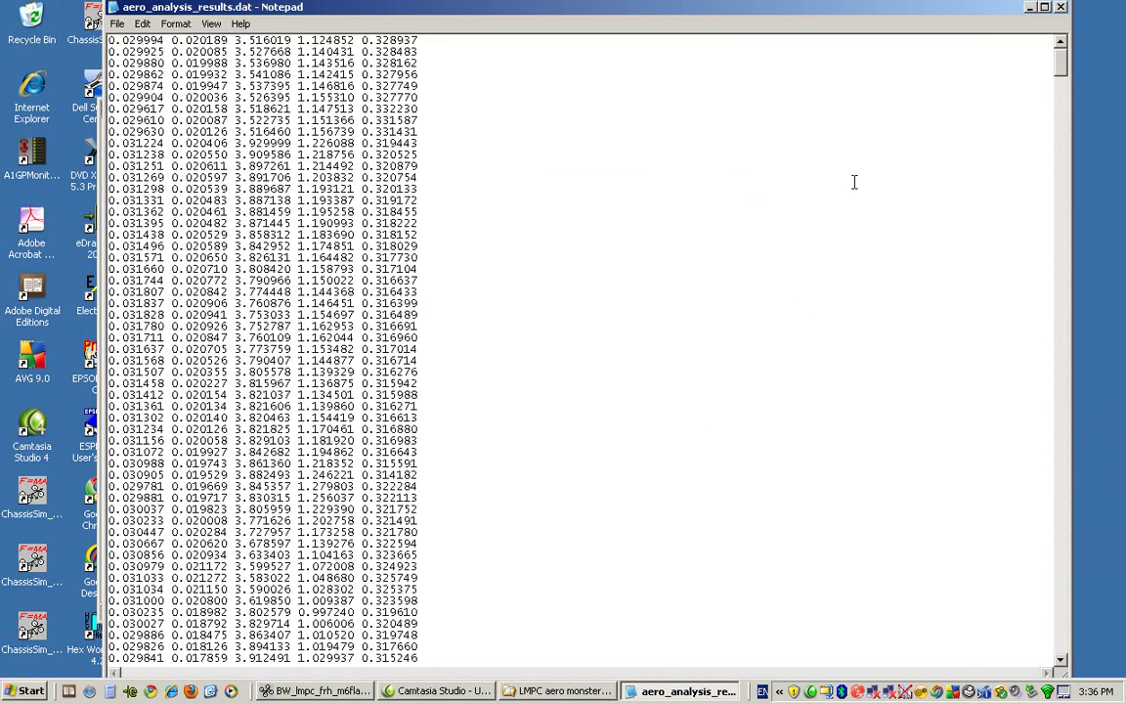
Scroll to the last row, check the line count with Go To, then close the file.
left_click_drag(1060, 61, 1099, 659)
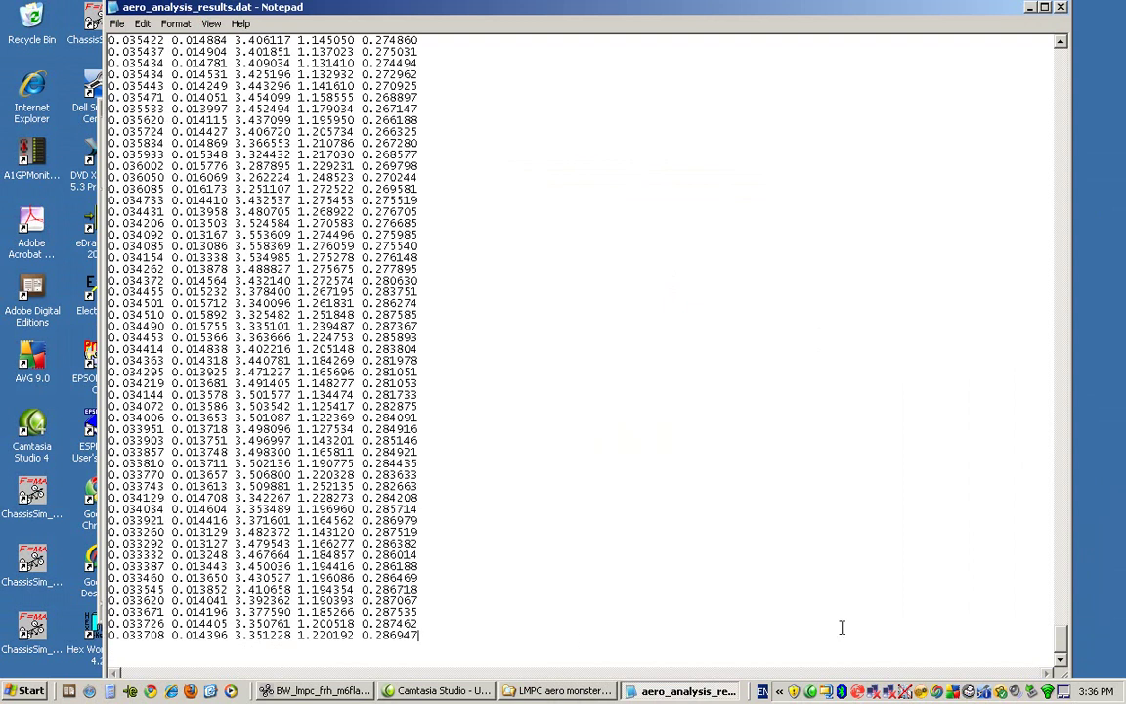
key("ctrl+g")
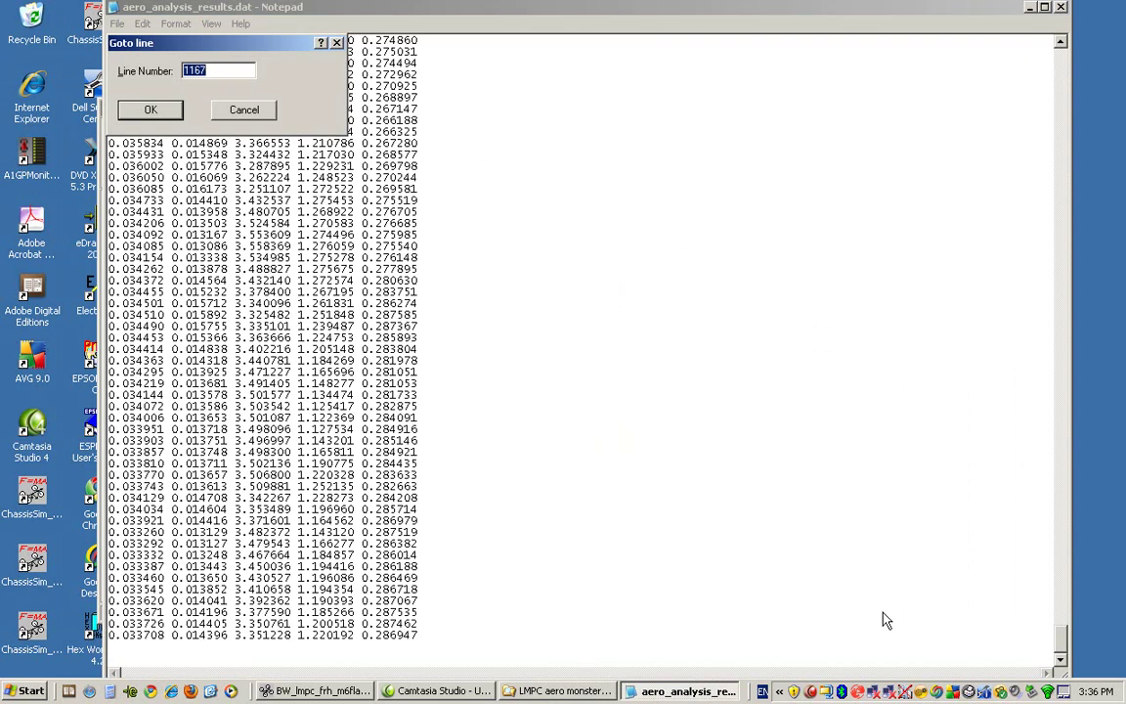
left_click(336, 43)
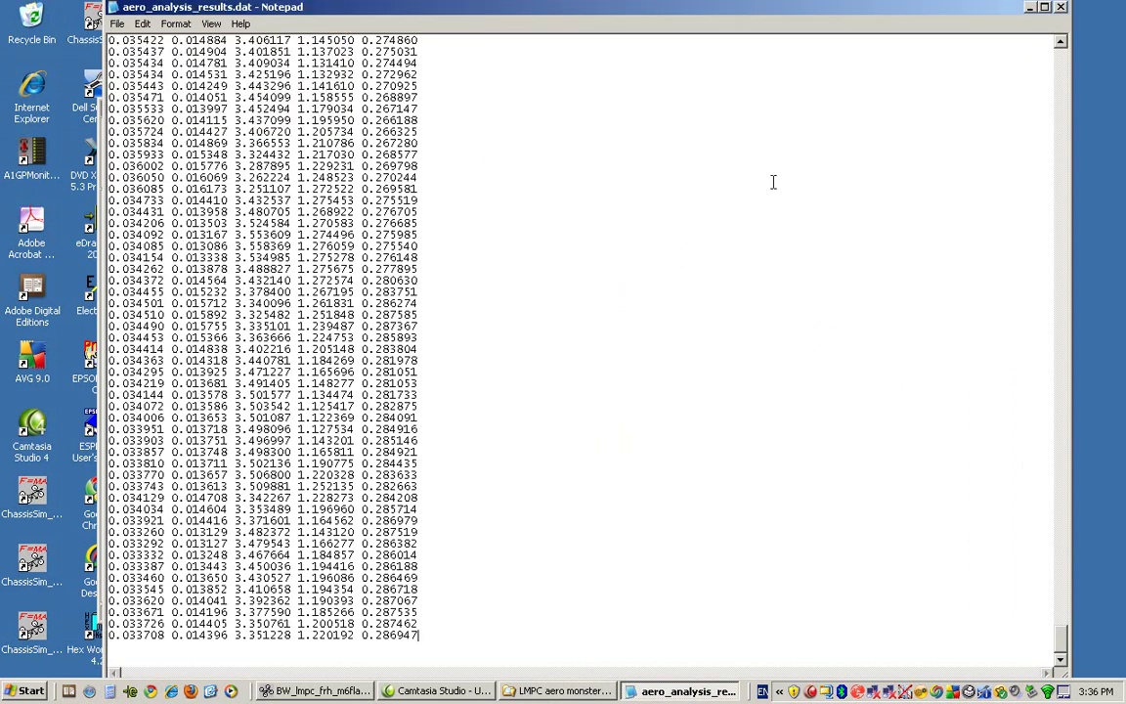
left_click(1063, 9)
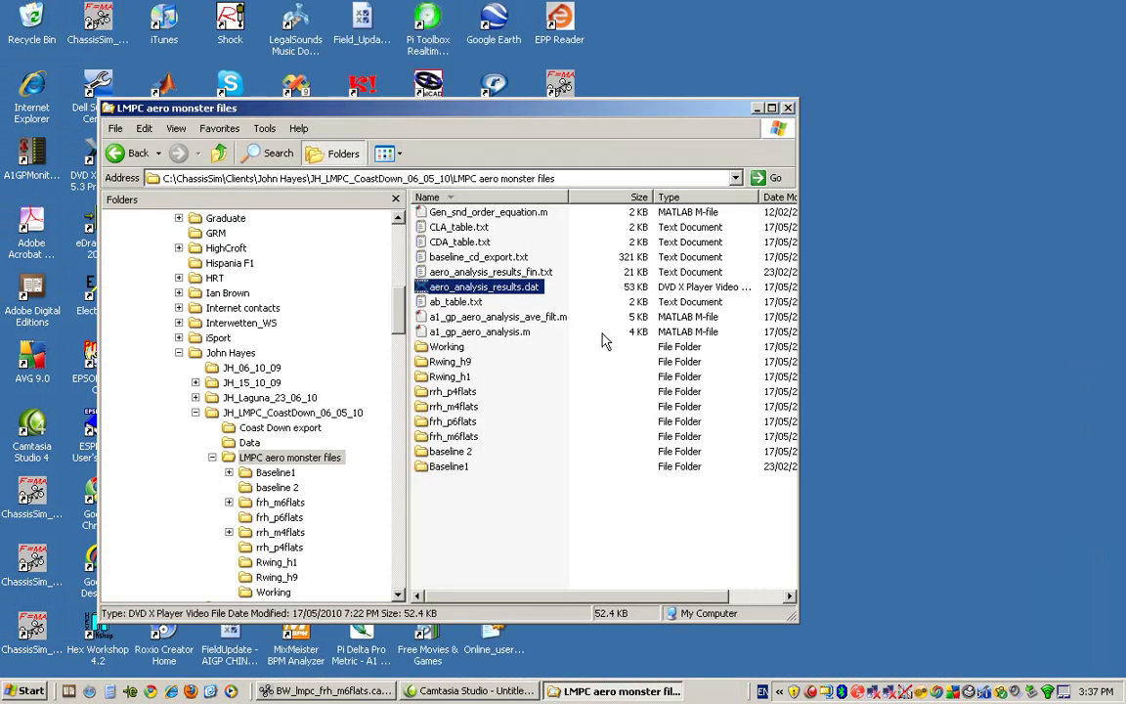
Start Generate AeroMap from Aero Toolbox results under Simulate > Aerodynamic modelling in ChassisSim.
left_click(359, 696)
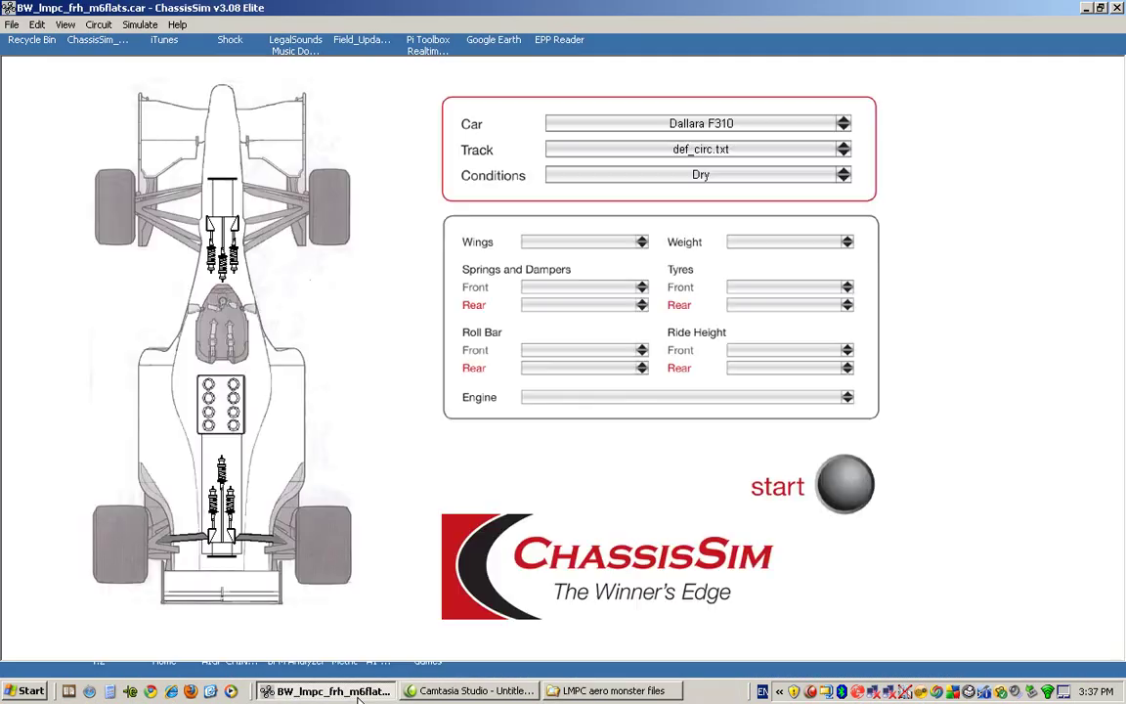
left_click(140, 24)
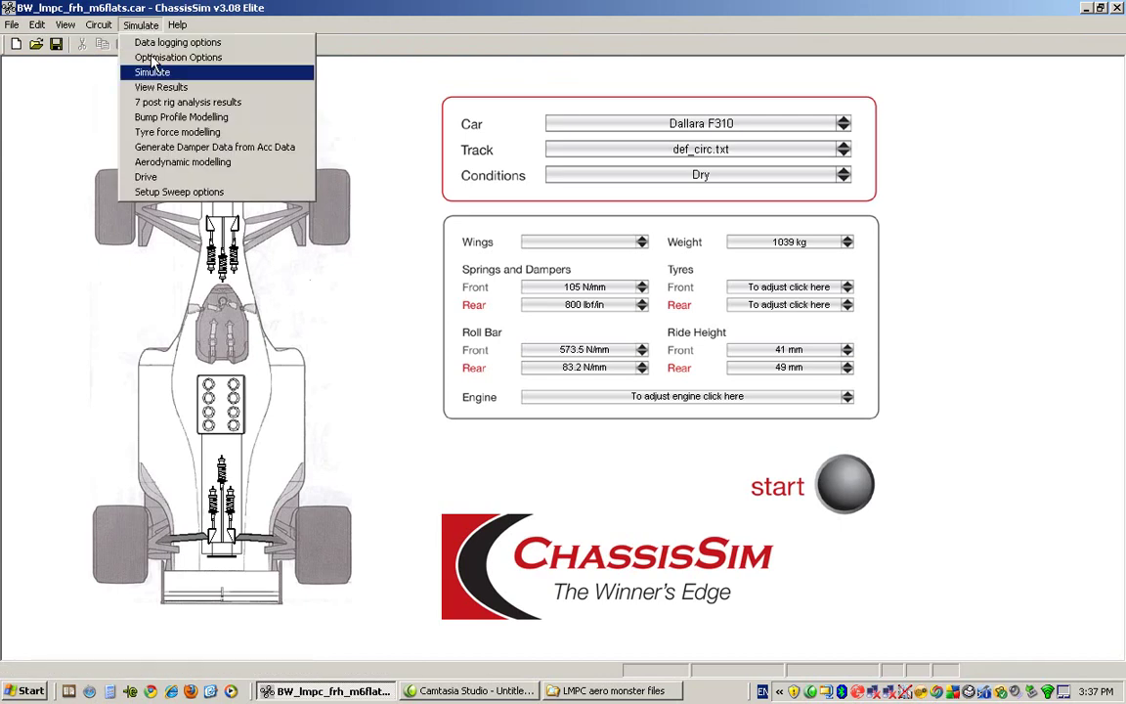
left_click(196, 163)
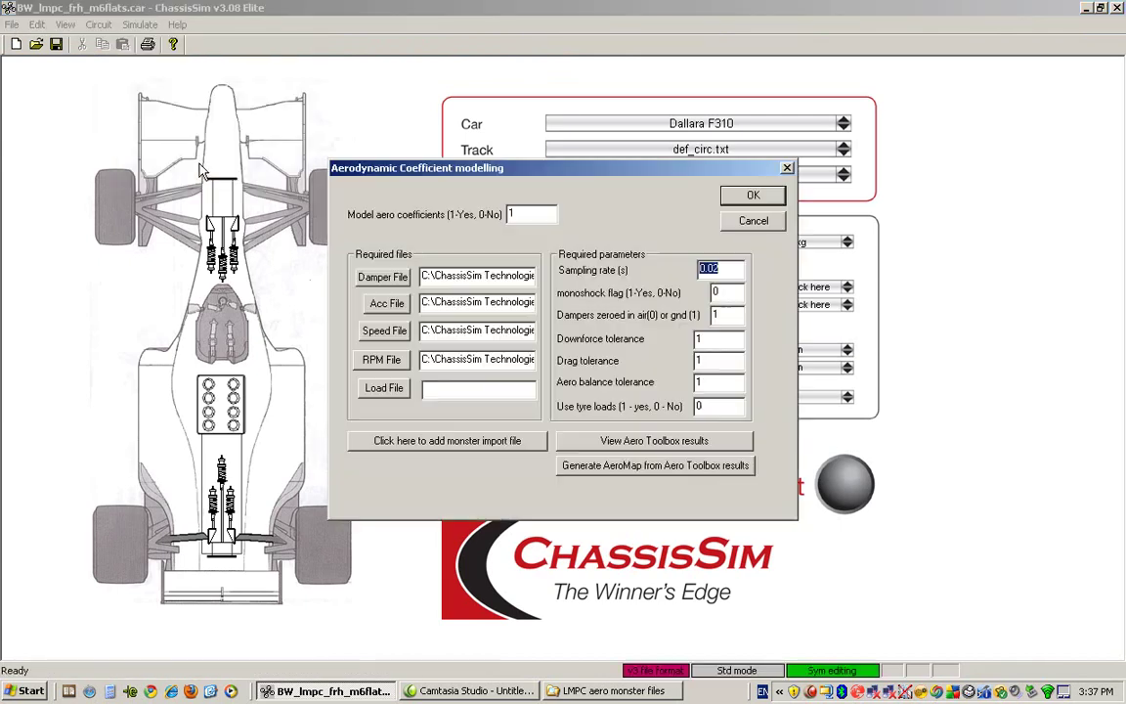
left_click(628, 466)
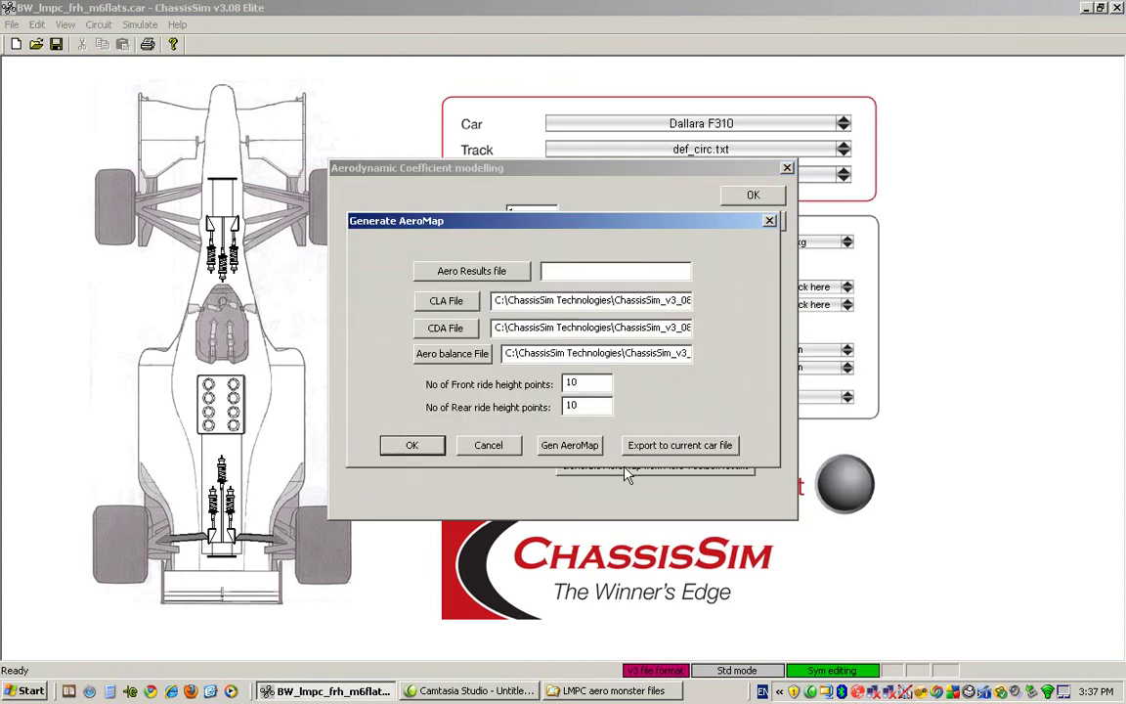
Set the Aero Results file to aero_analysis_results.dat in the LMPC aero monster files folder.
left_click(471, 272)
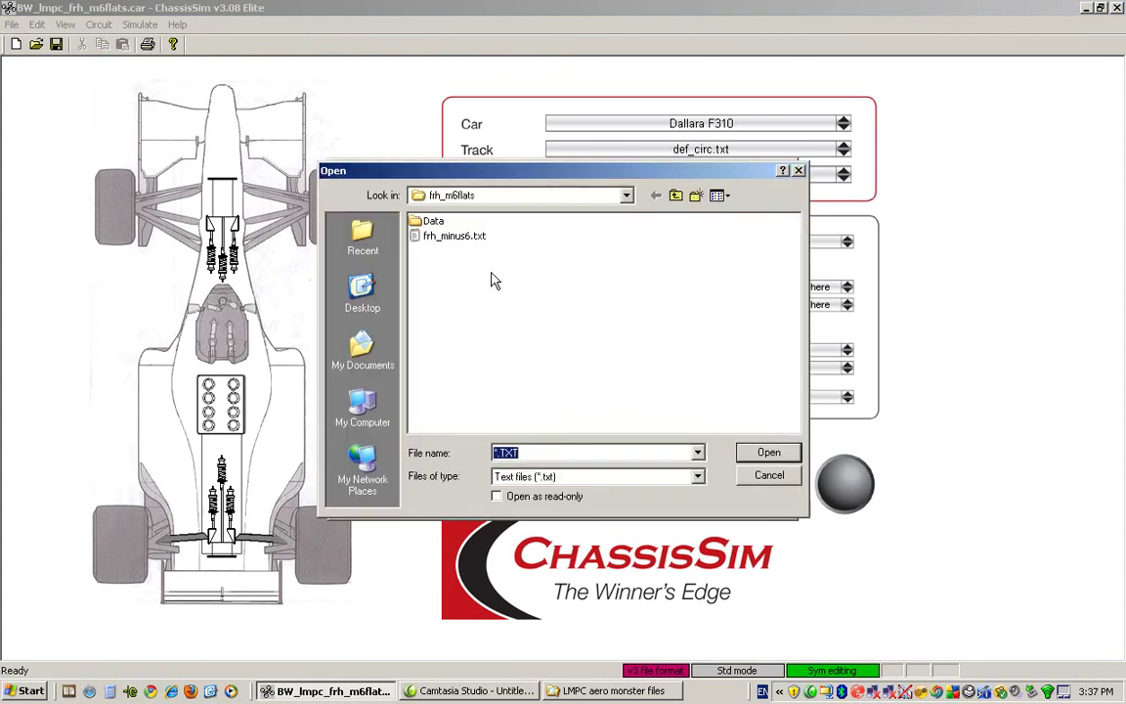
left_click(675, 198)
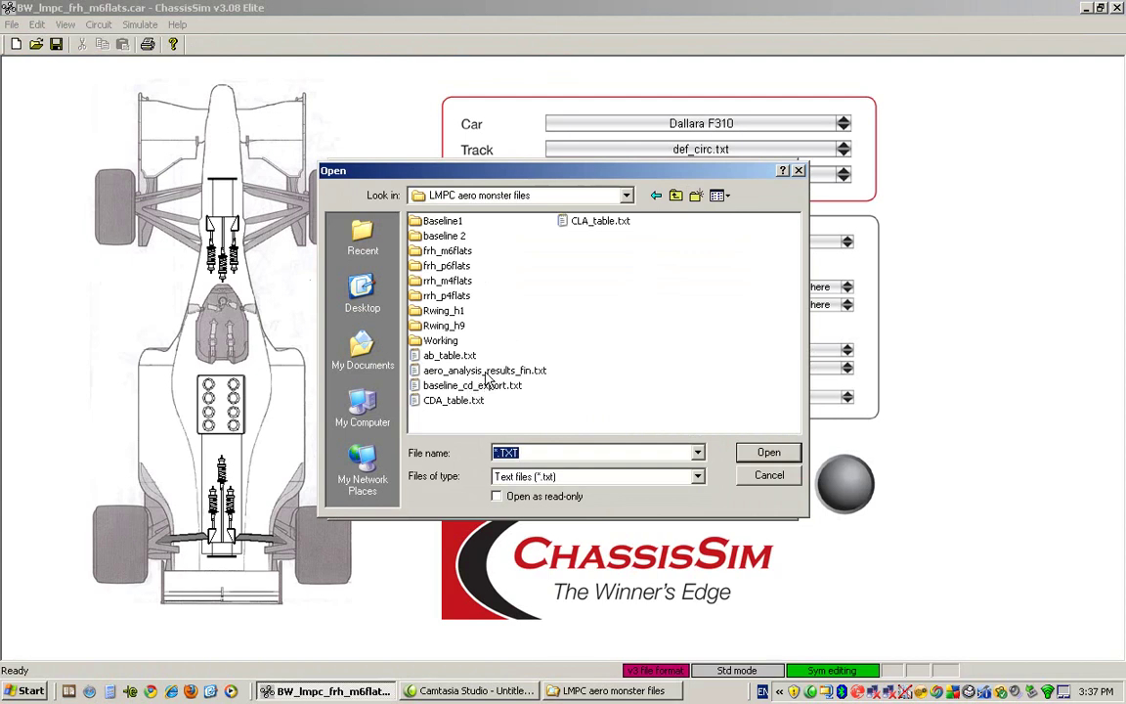
left_click(668, 480)
left_click(668, 504)
double_click(478, 356)
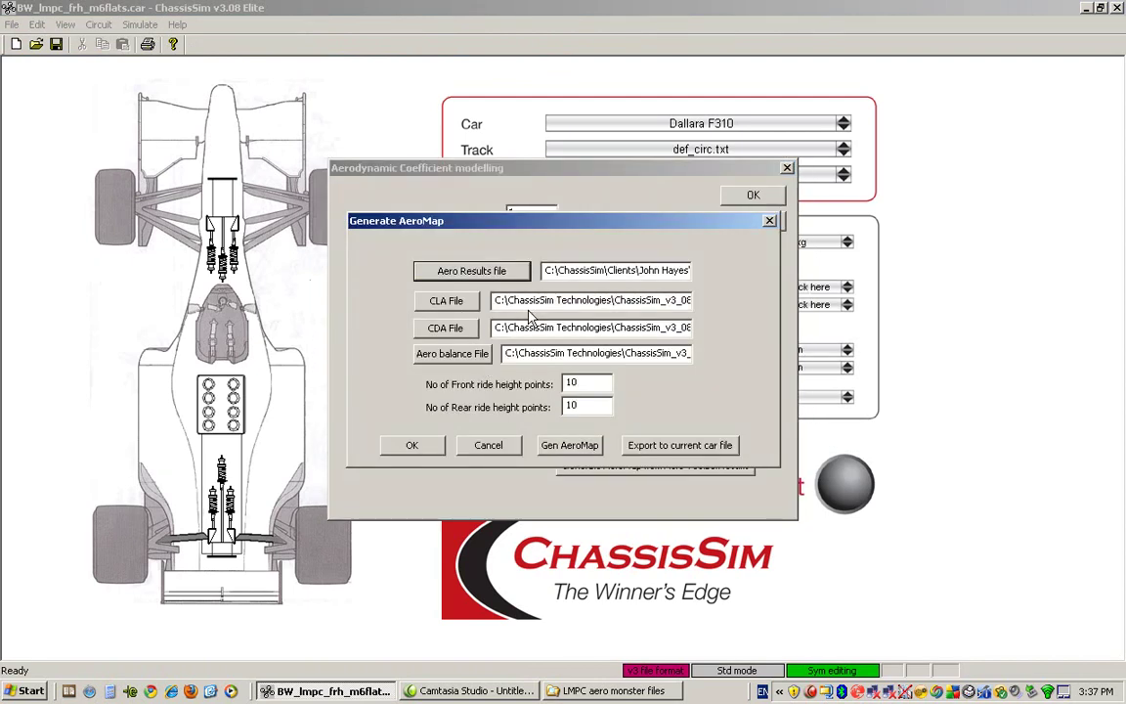
Create a new Aeromaps folder and set the CLA map output to CLA_map_1 inside it.
left_click(463, 305)
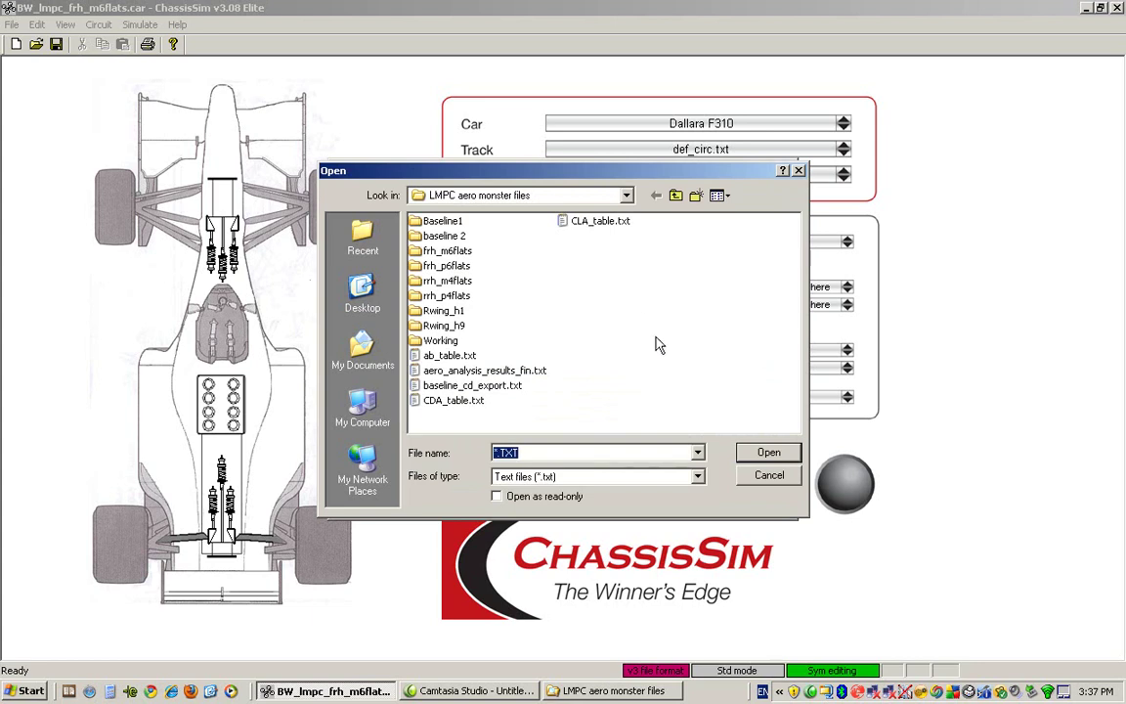
left_click(696, 196)
key("BackSpace")
type("A")
key("Caps_Lock")
type("eromaps")
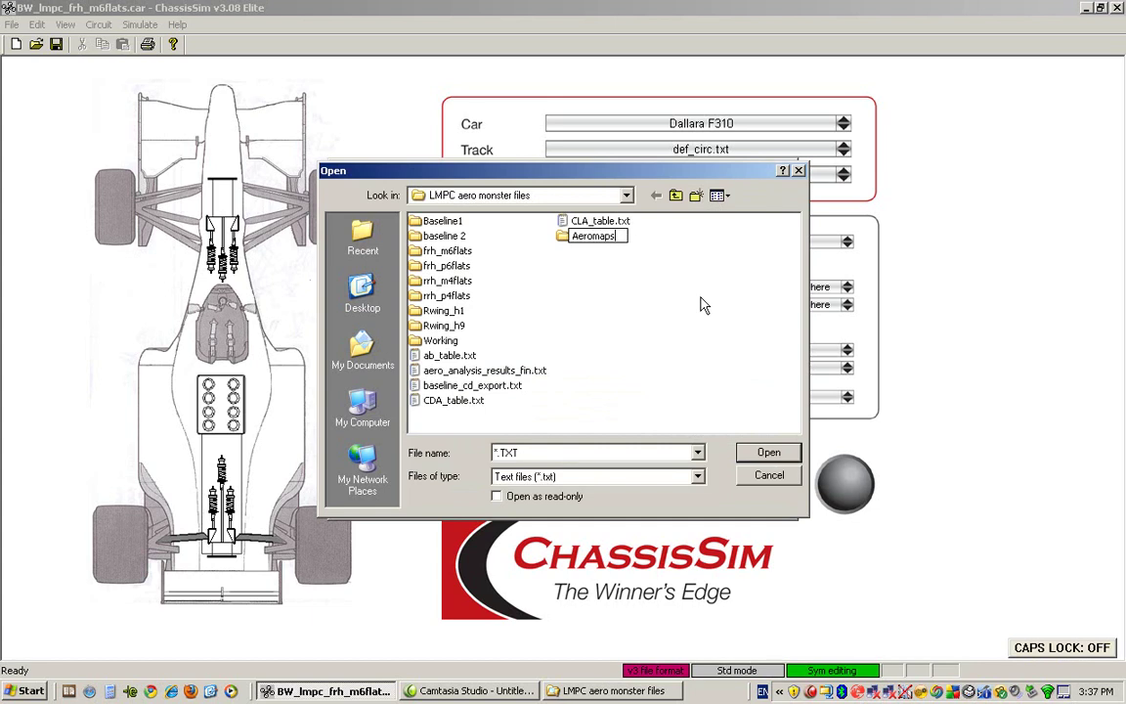
key("Return")
double_click(592, 237)
left_click(557, 451)
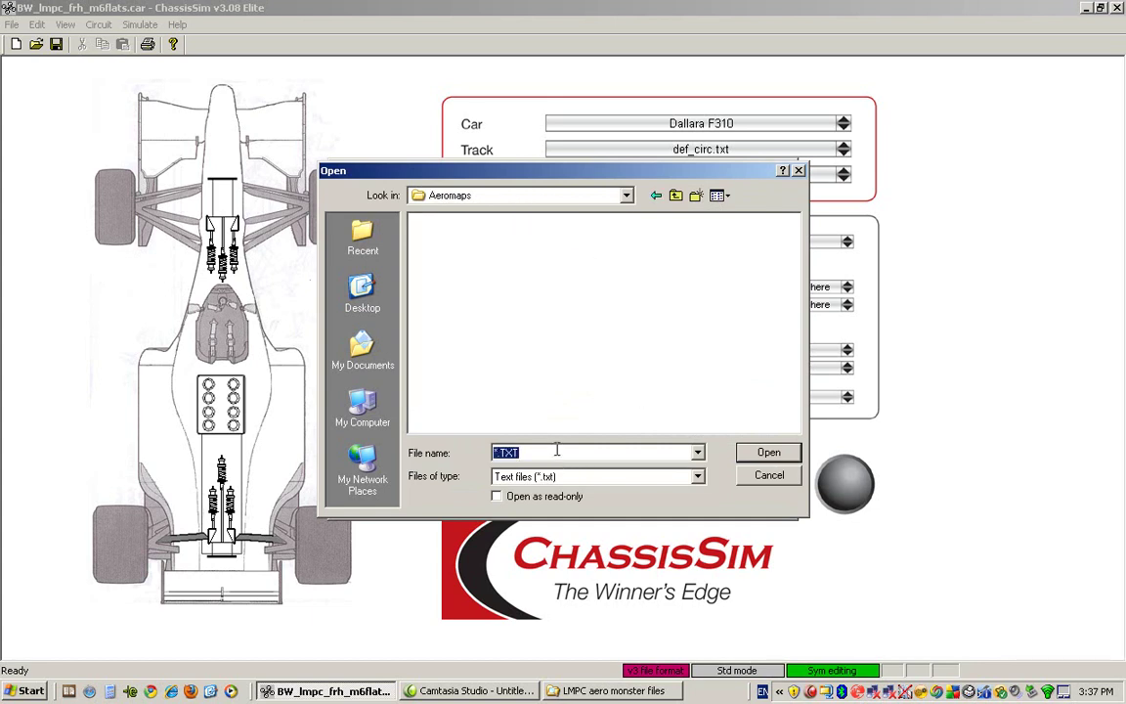
key("BackSpace")
key("Caps_Lock")
type("CLA_")
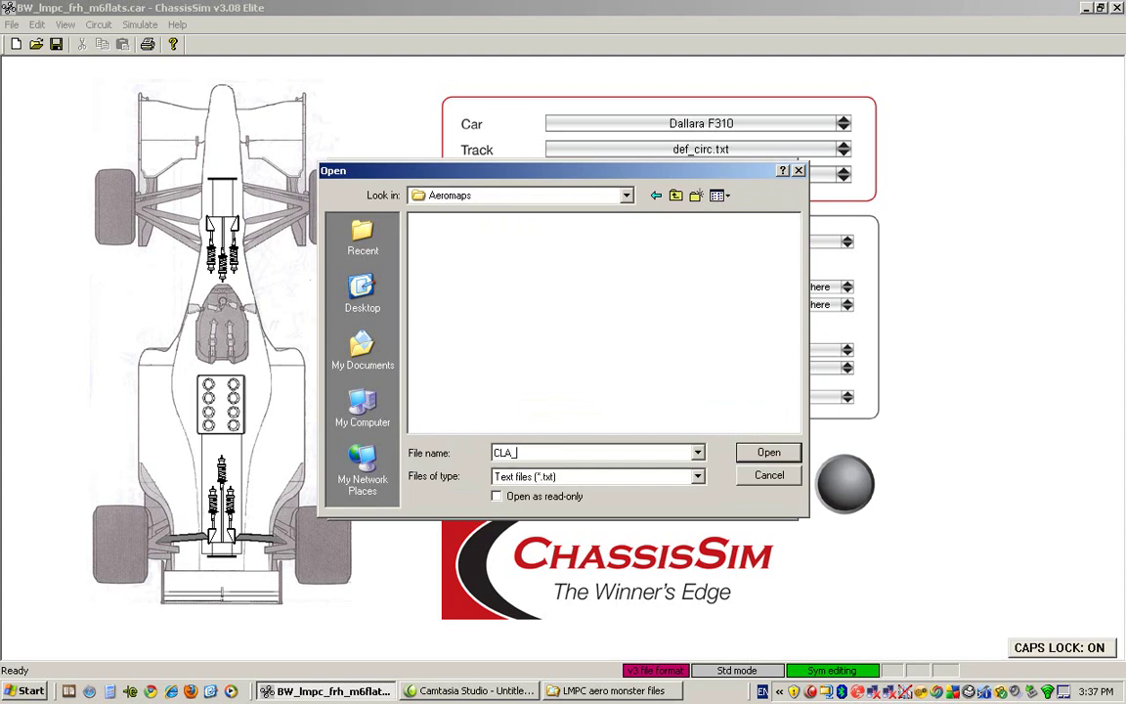
key("Caps_Lock")
type("map_1")
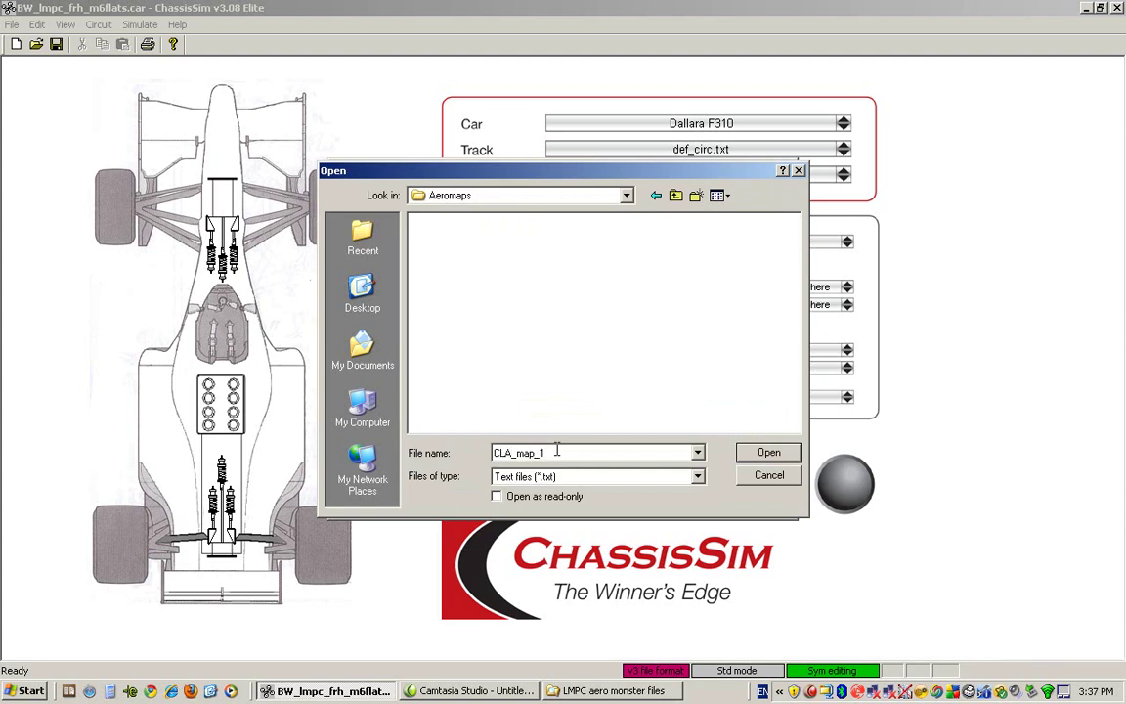
key("Return")
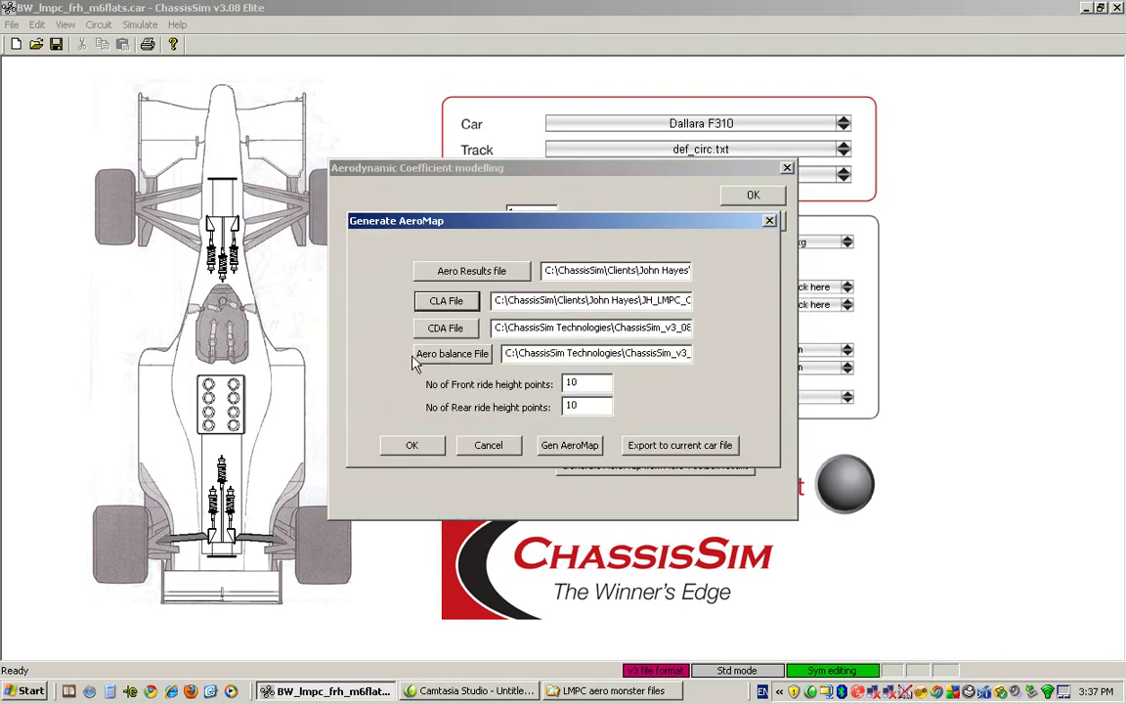
Set the CDA map output to CDA_map_1 and the aero balance map to ab_map_fl.
left_click(446, 328)
key("BackSpace")
key("Caps_Lock")
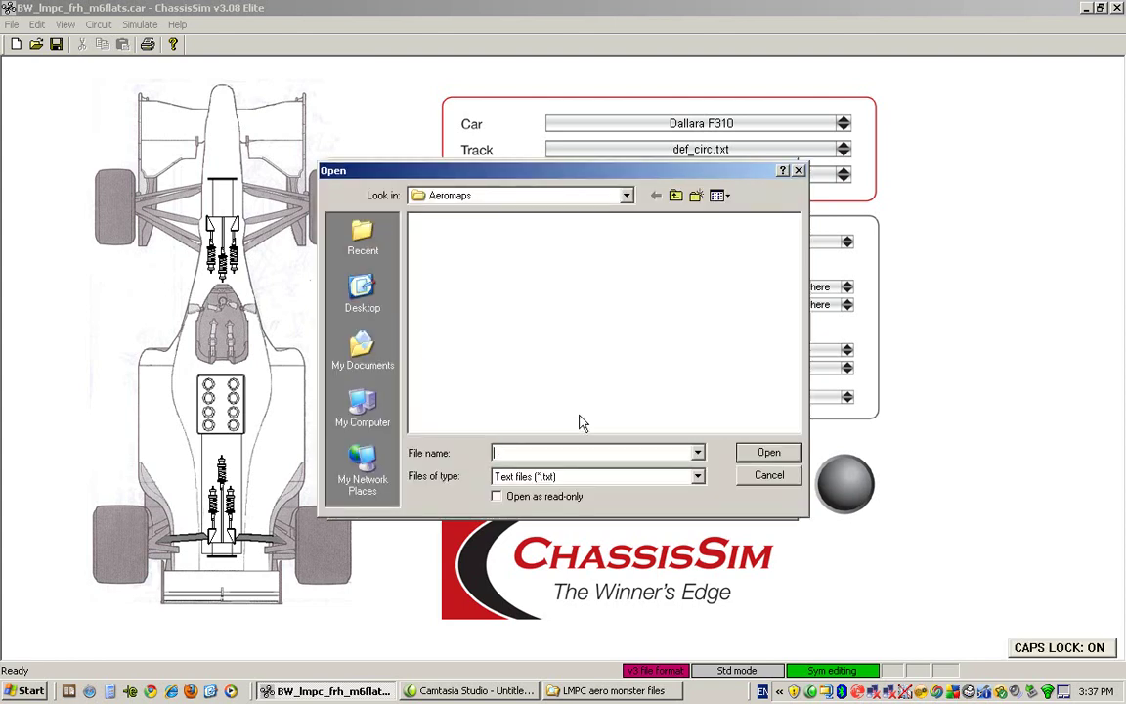
type("CDA")
key("Caps_Lock")
type("_map_1")
key("Return")
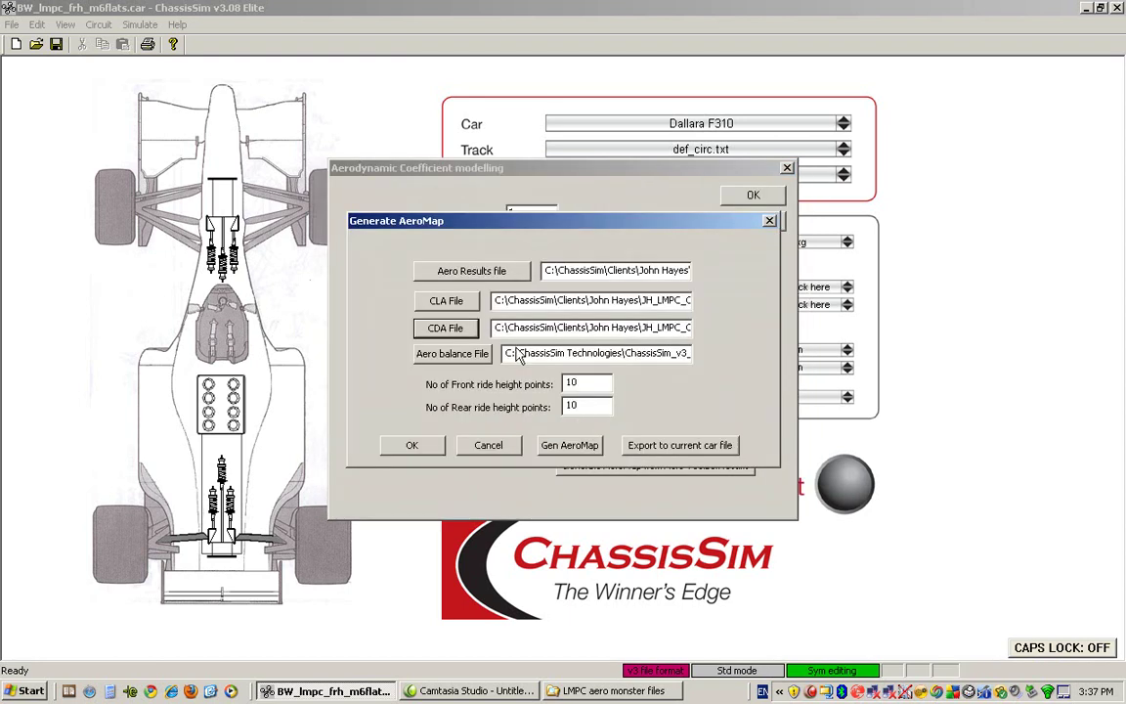
left_click(482, 358)
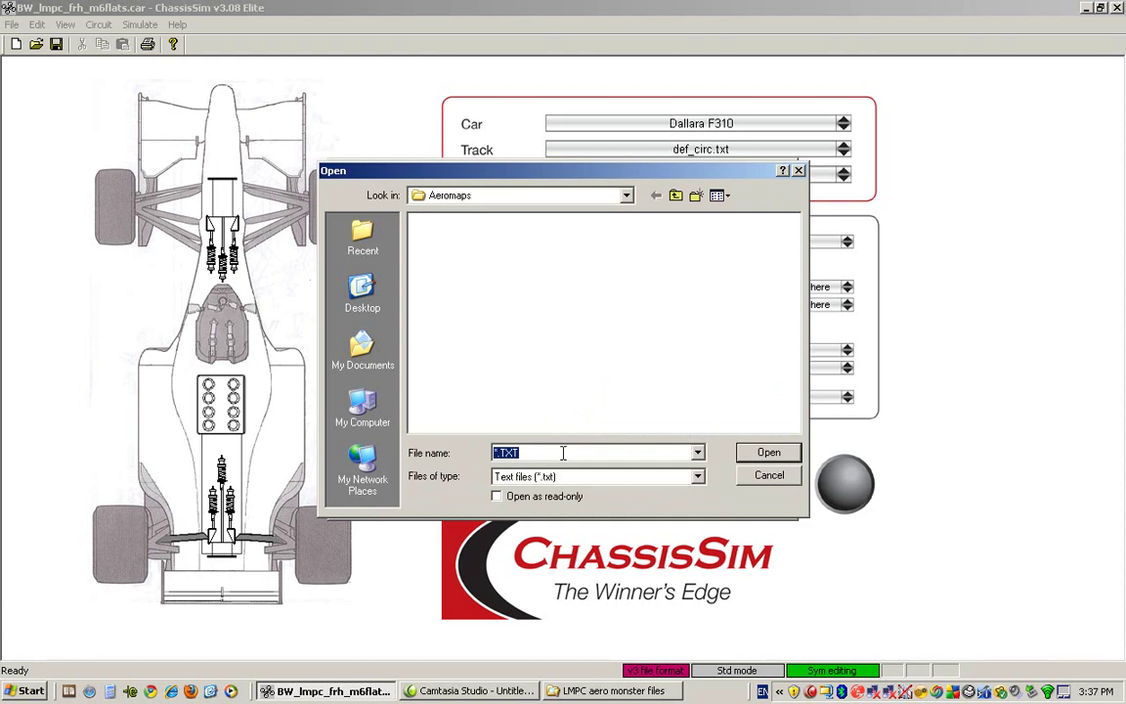
key("BackSpace")
type("ab_map_fl")
key("Return")
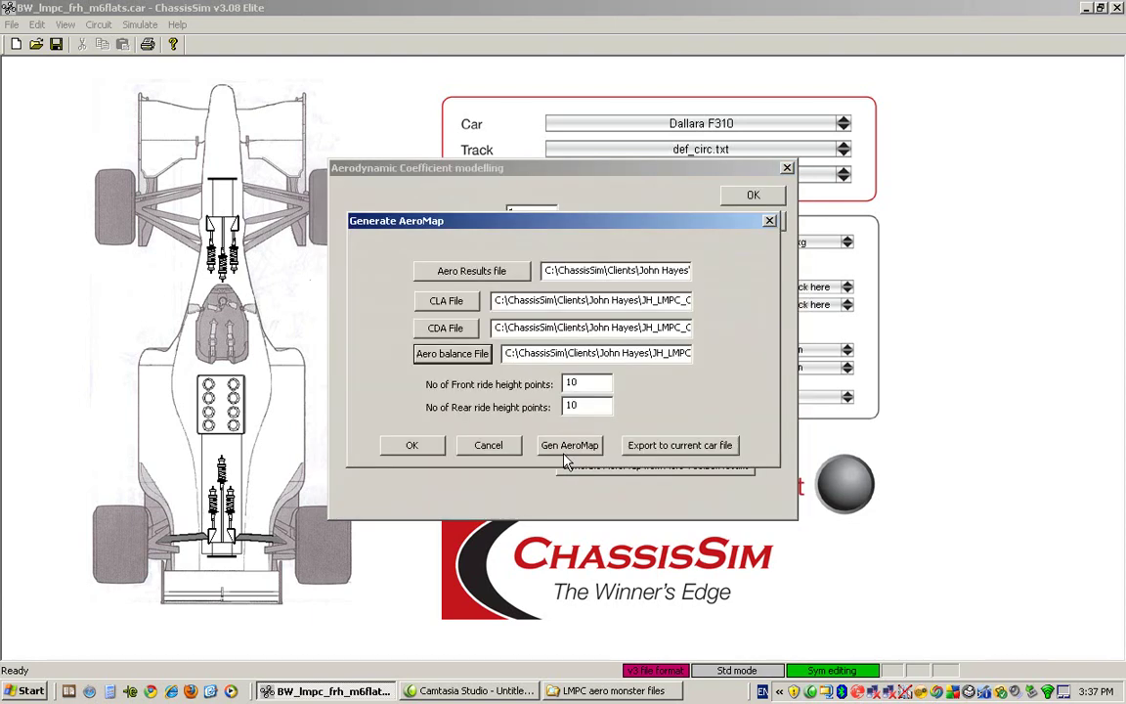
Generate the aero map at 10 front and 10 rear ride-height points and acknowledge the confirmation.
left_click(579, 383)
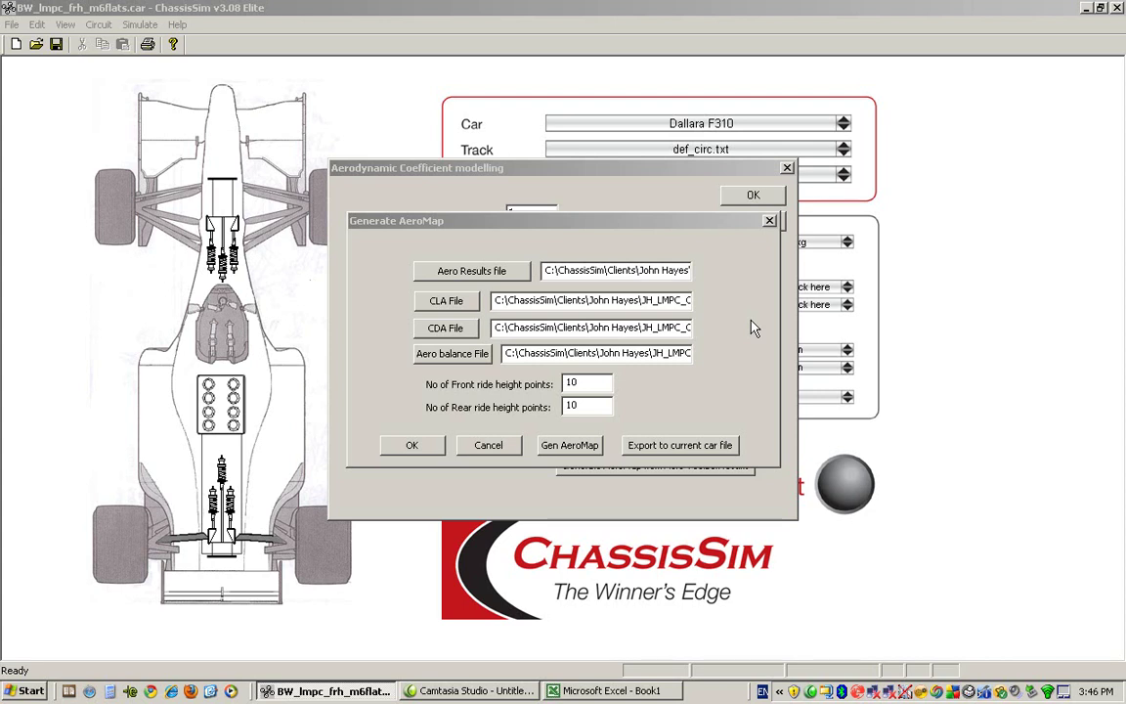
left_click(578, 452)
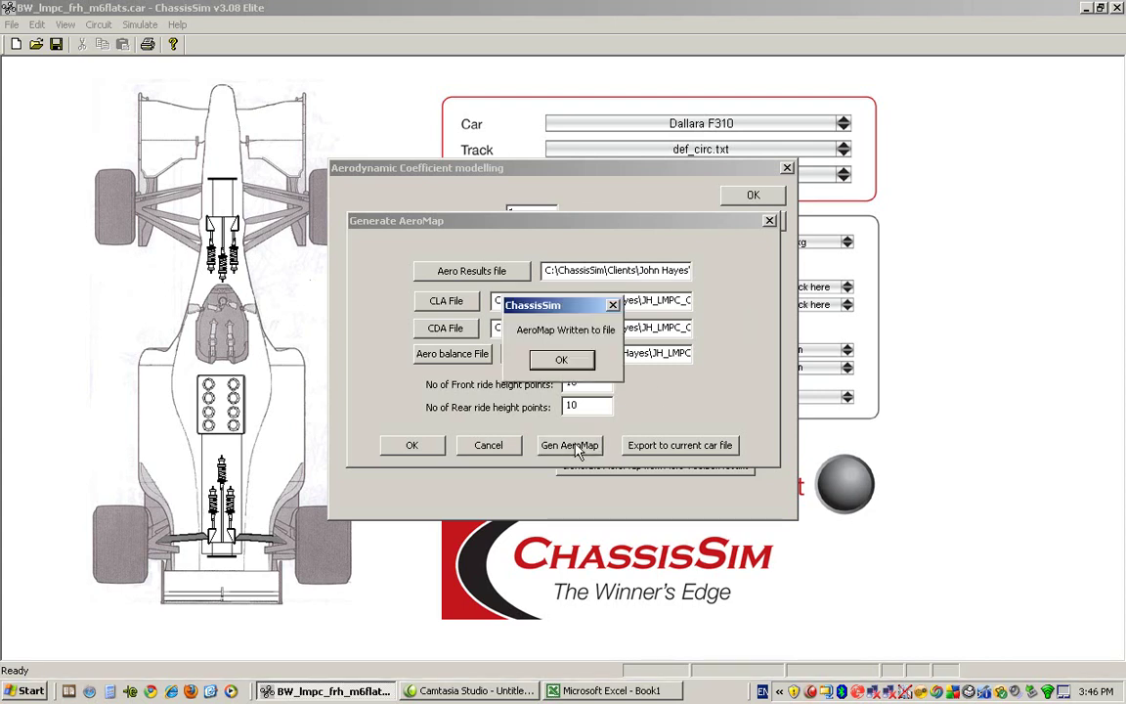
left_click(578, 359)
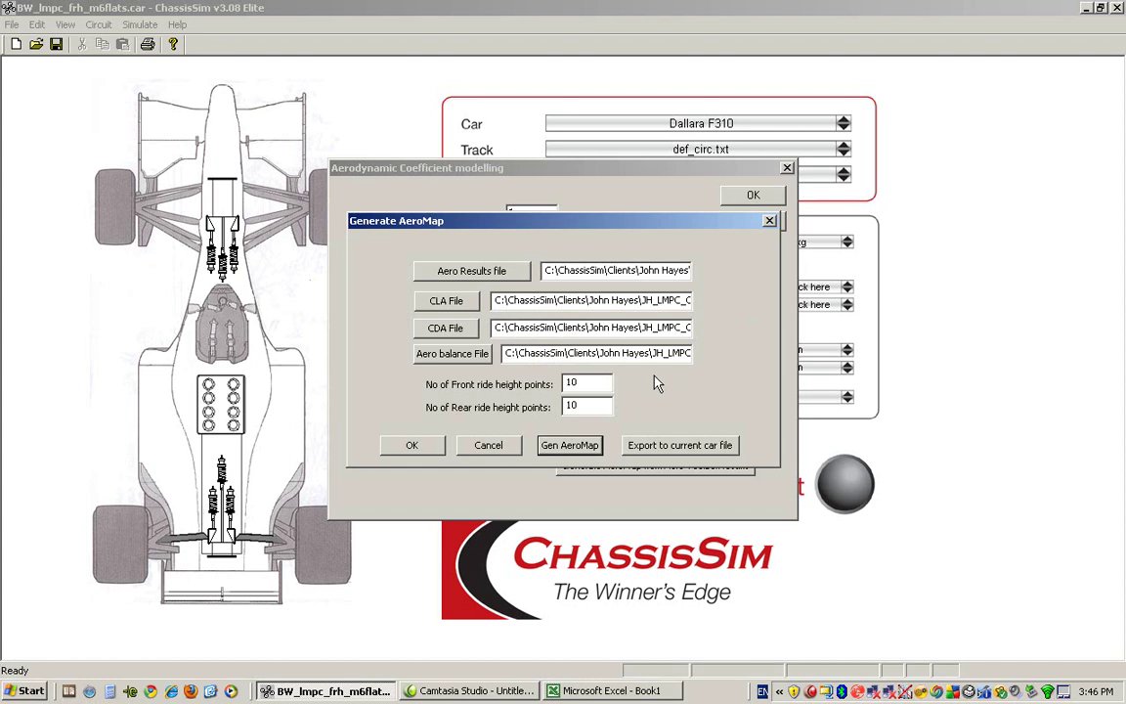
Open CLA_map_1.txt from the Aeromaps folder in Excel, listing all file types.
left_click(577, 691)
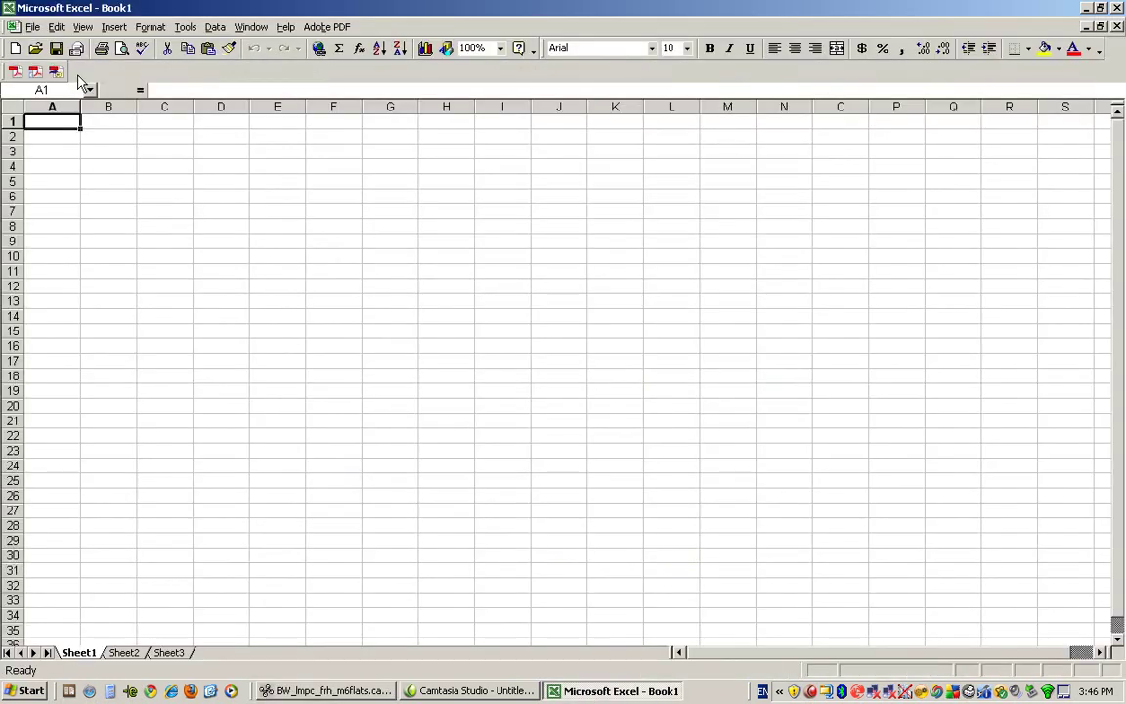
left_click(35, 48)
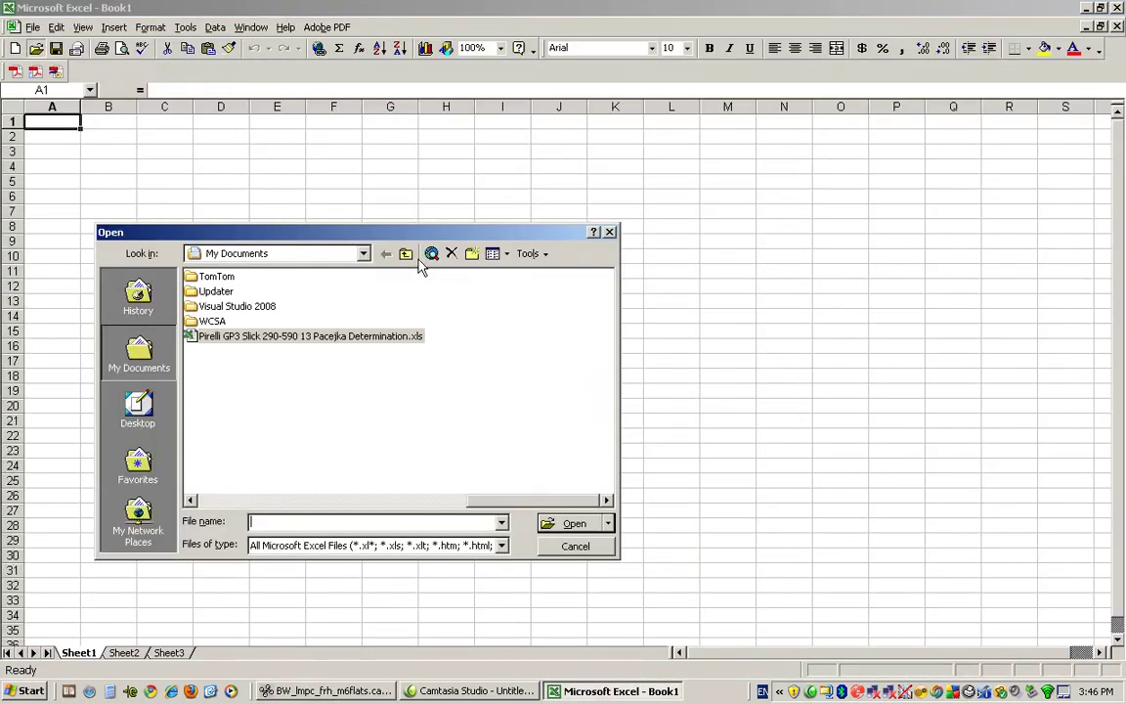
left_click(363, 253)
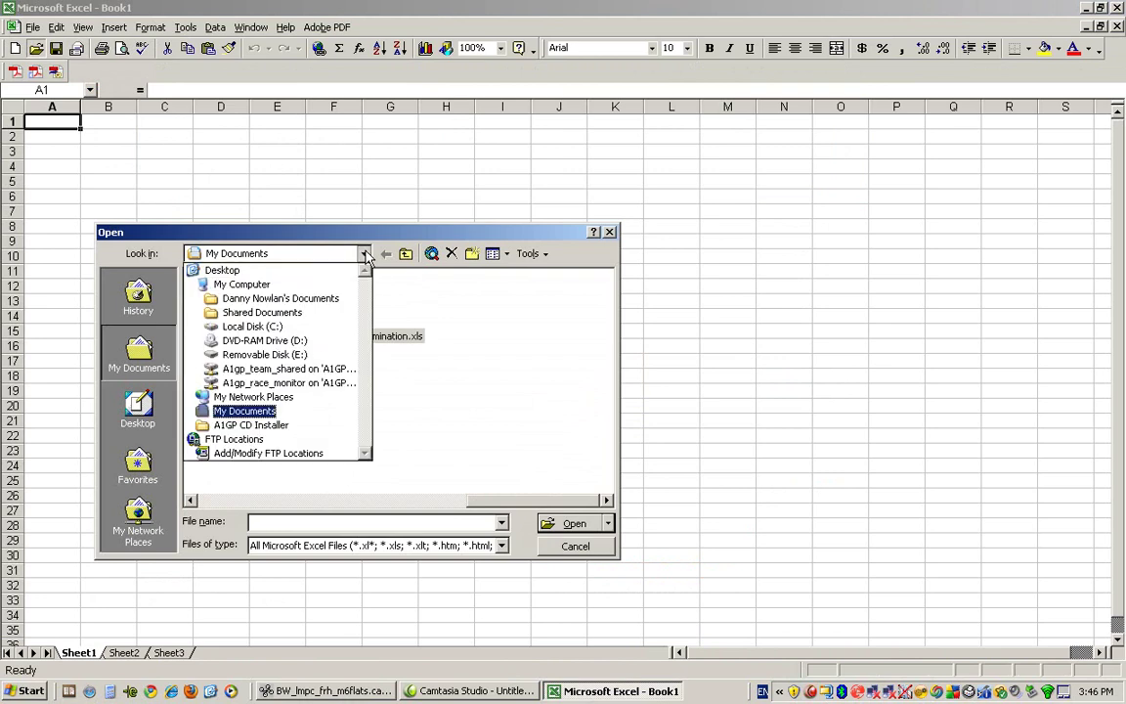
left_click(279, 325)
double_click(215, 350)
double_click(225, 306)
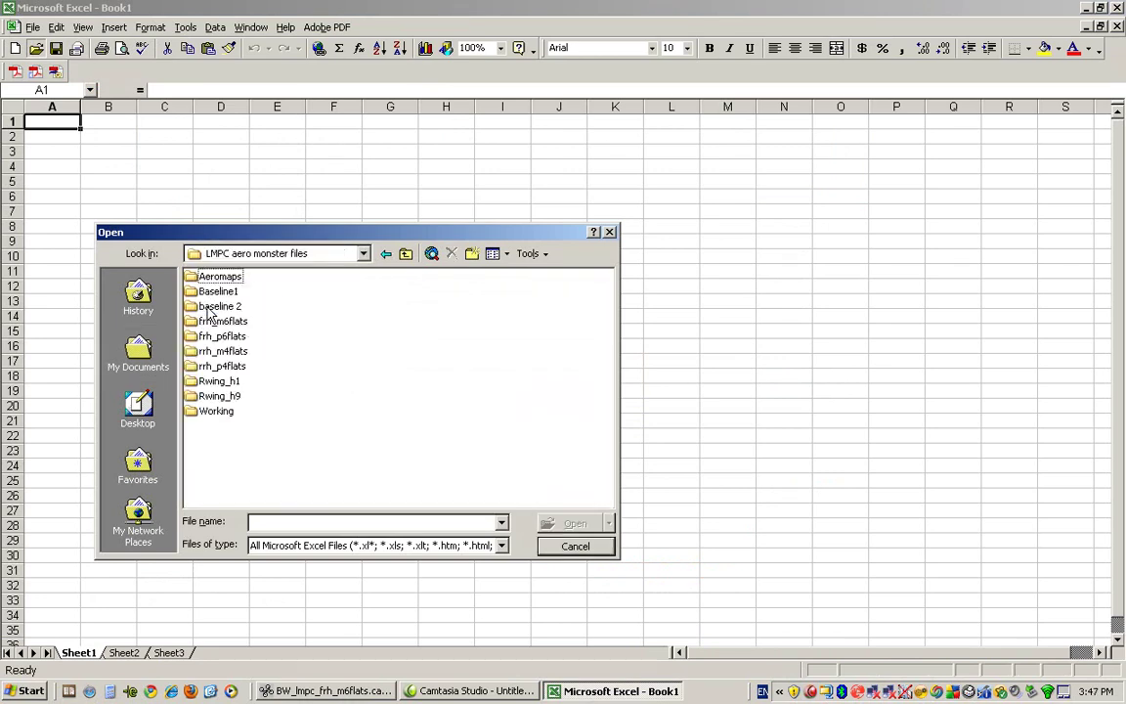
left_click(497, 544)
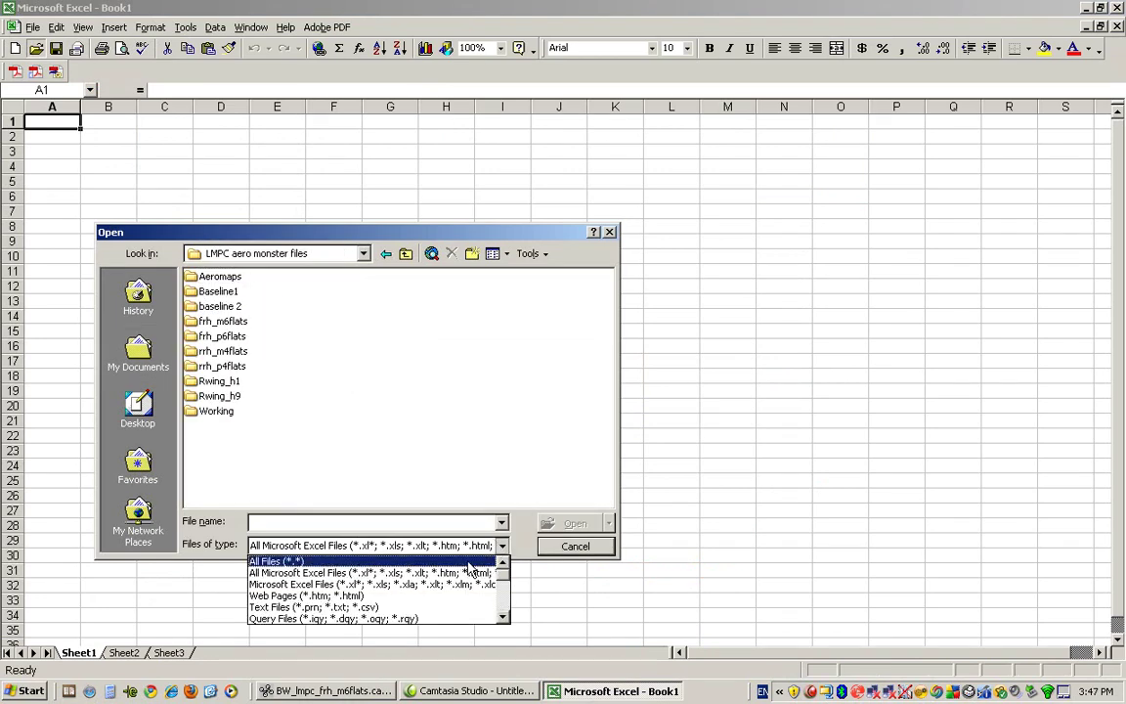
left_click(459, 556)
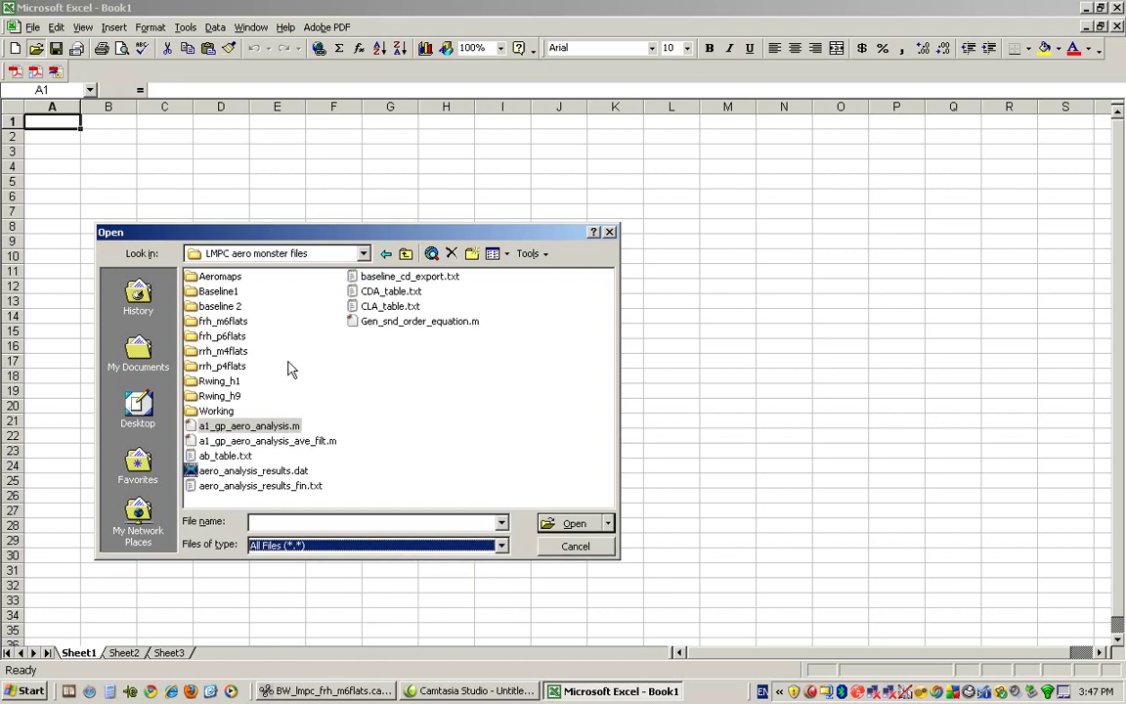
double_click(221, 278)
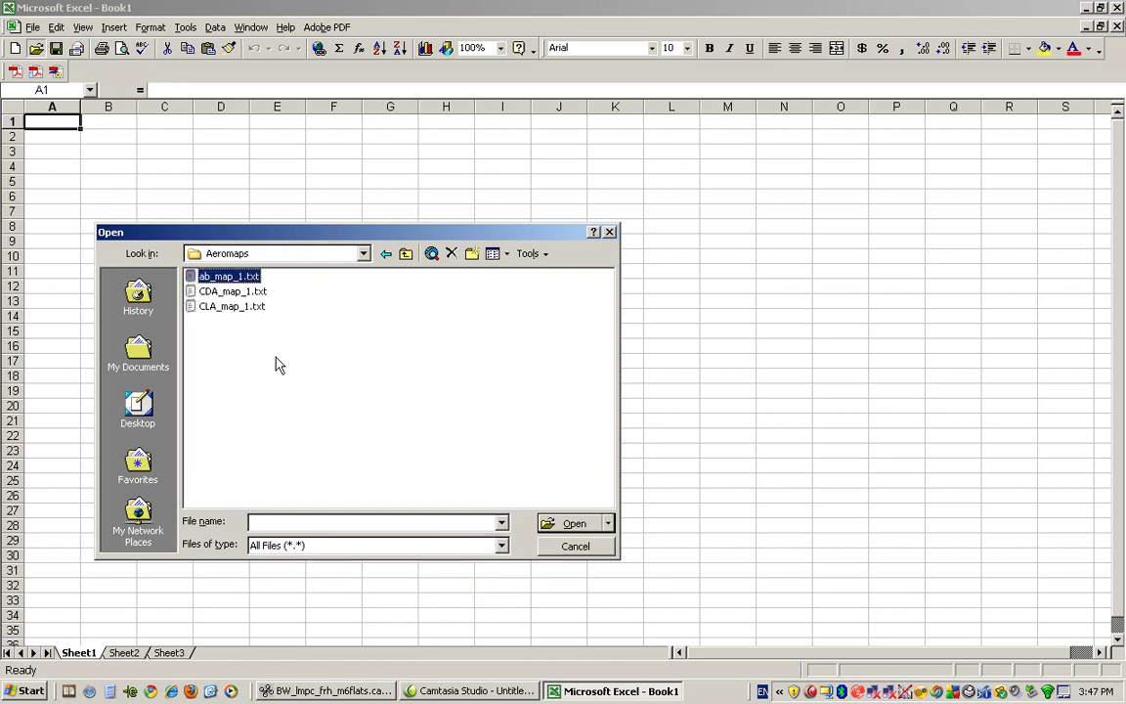
double_click(232, 311)
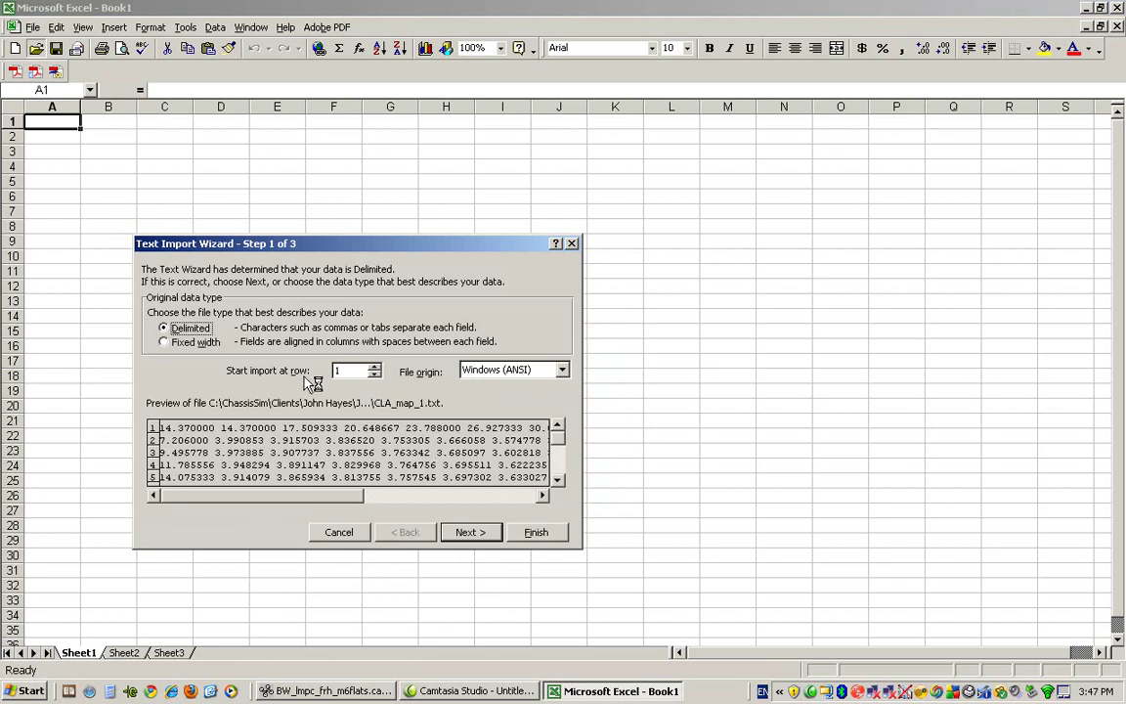
Import it with the wizard defaults, select the 10×10 CLA block B2:K11, then minimize Excel.
left_click(467, 532)
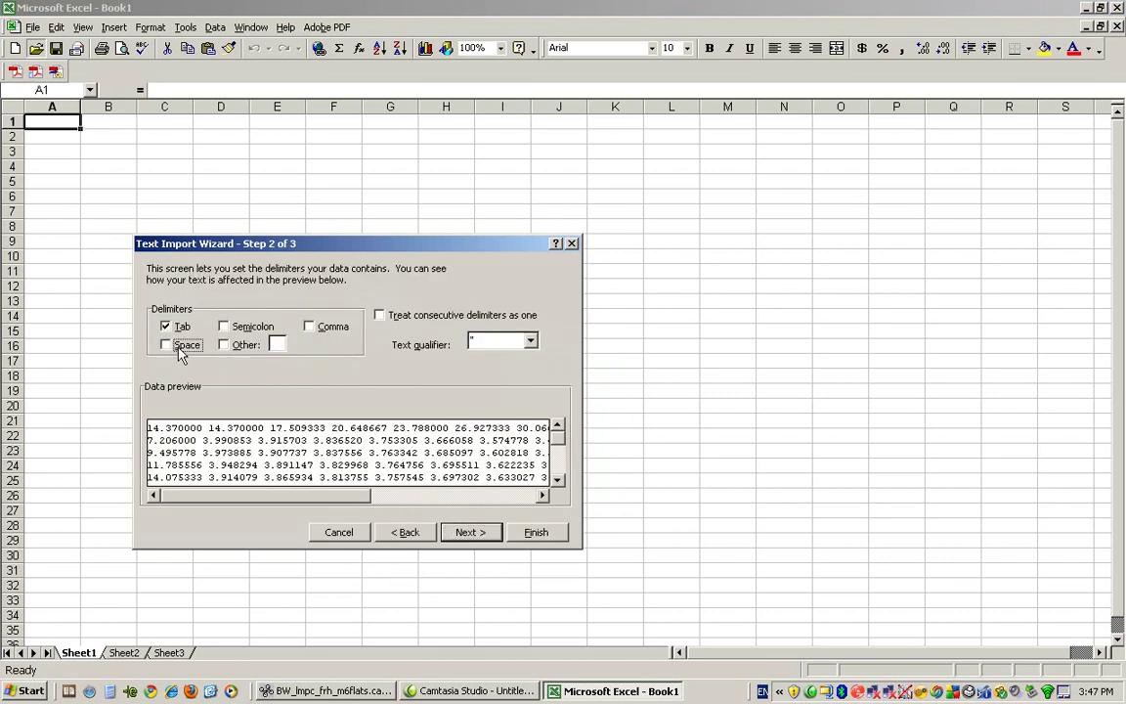
left_click(468, 532)
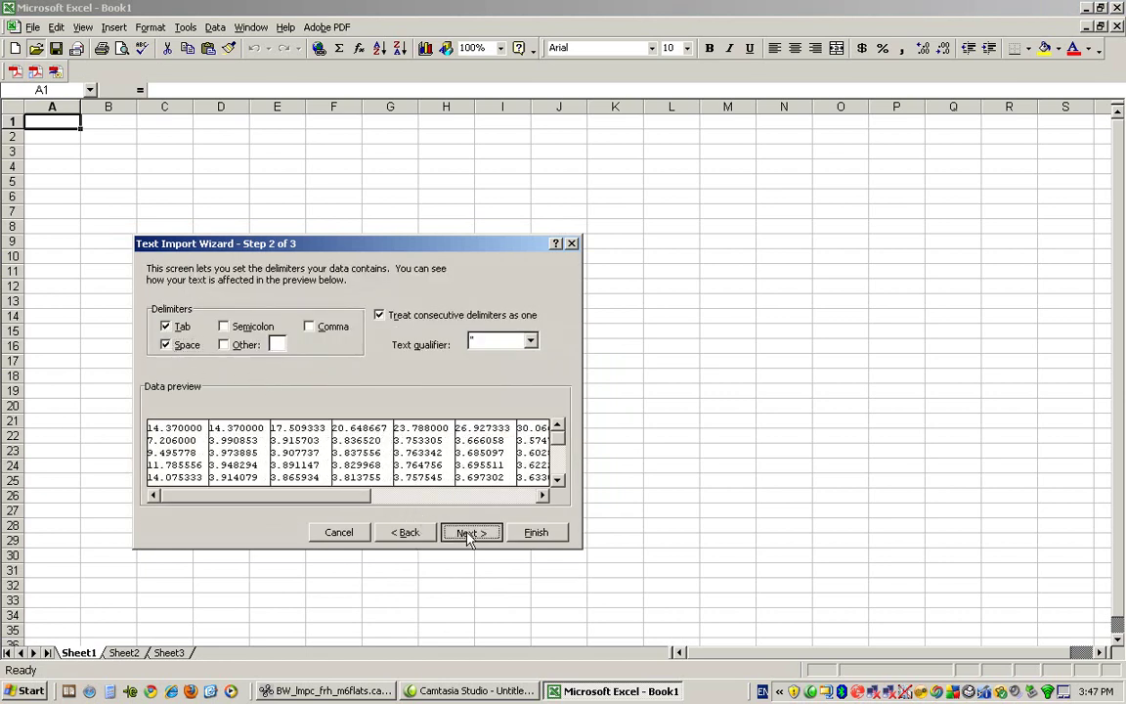
left_click(515, 534)
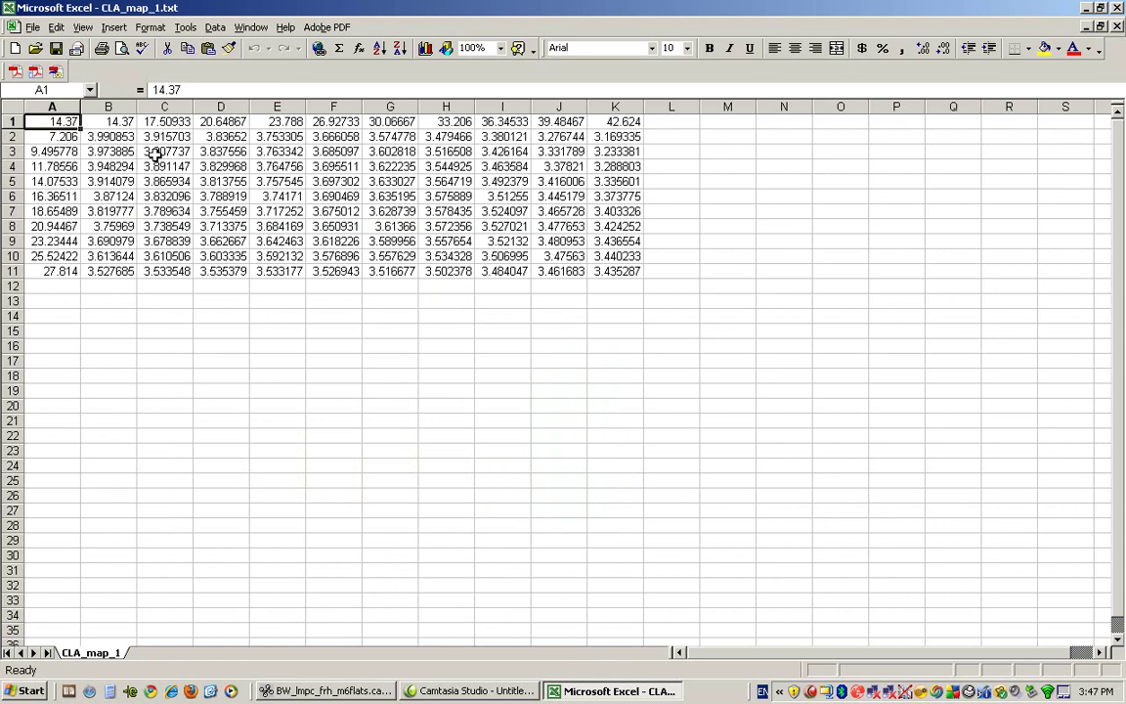
left_click_drag(109, 137, 626, 272)
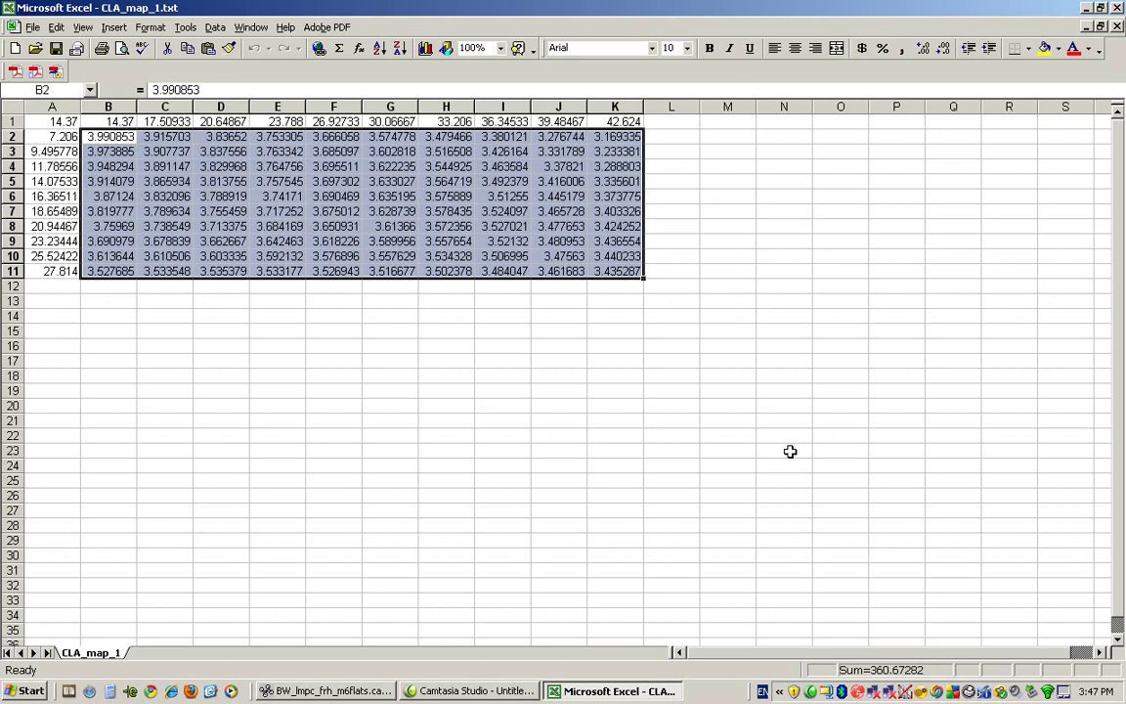
left_click(1088, 8)
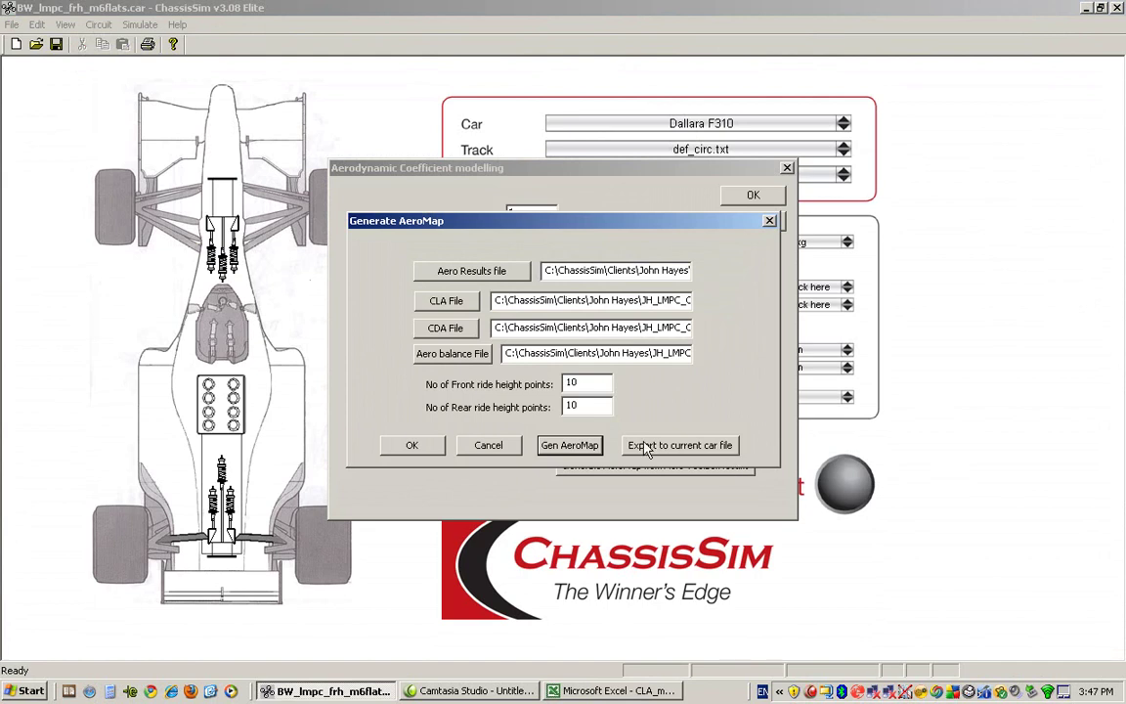
Export the generated aero map to the current car and open its Downforce RH map for editing.
left_click(677, 448)
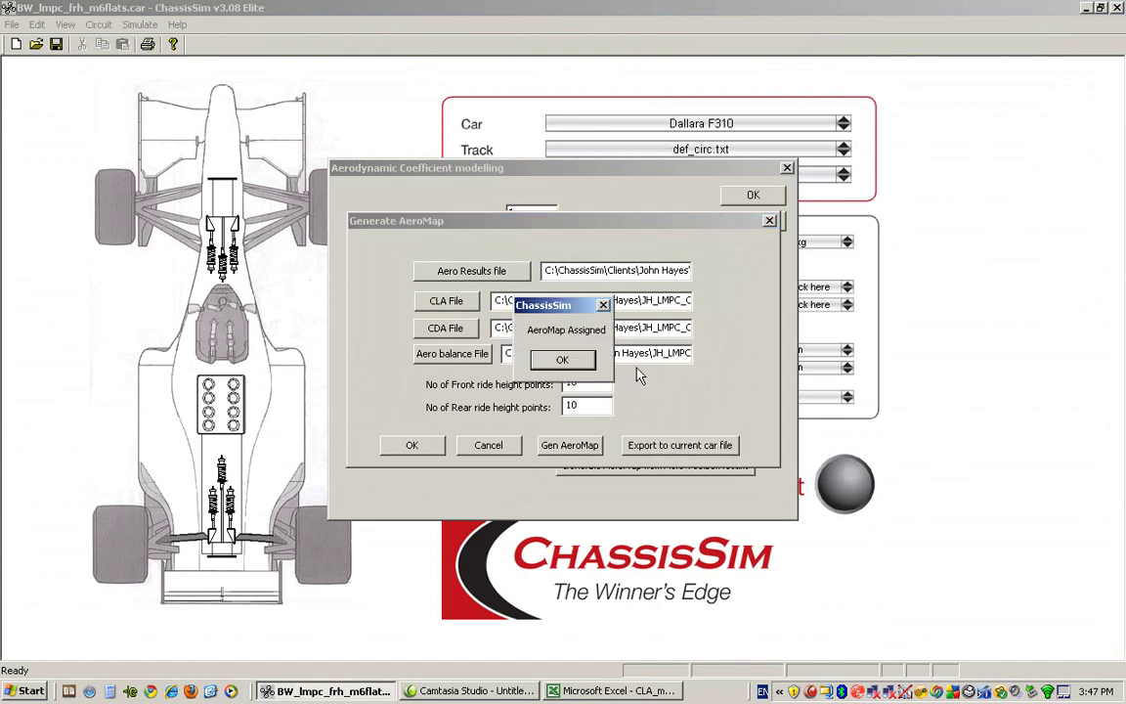
left_click(562, 362)
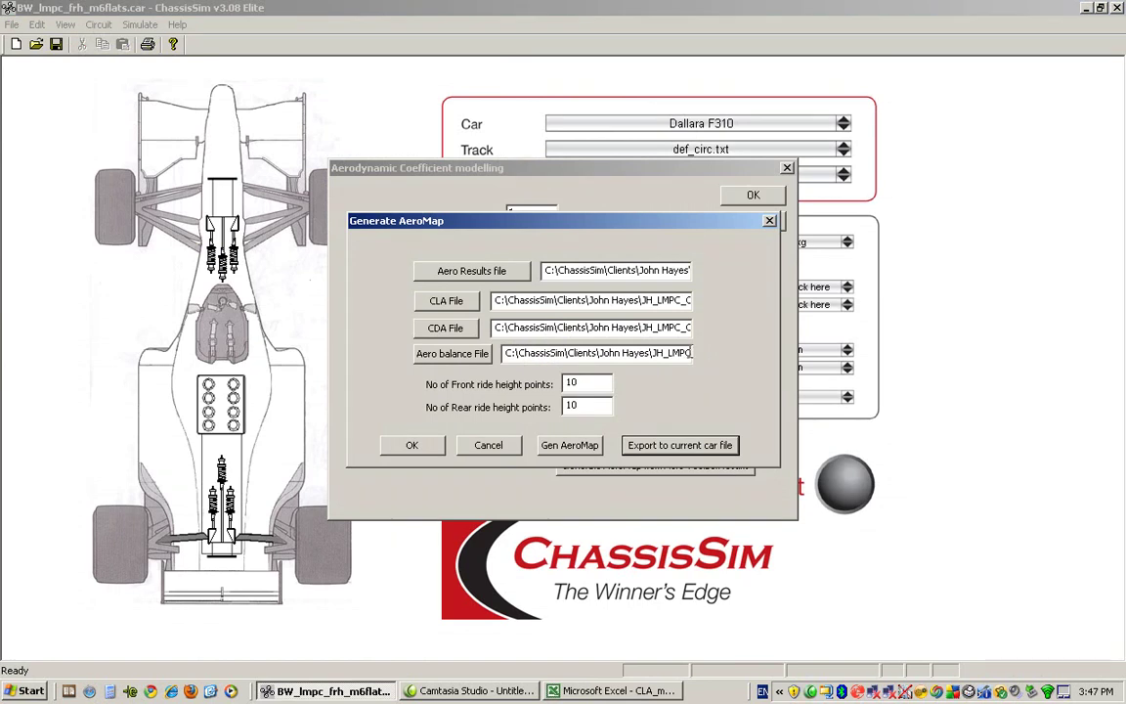
left_click(501, 446)
left_click(787, 192)
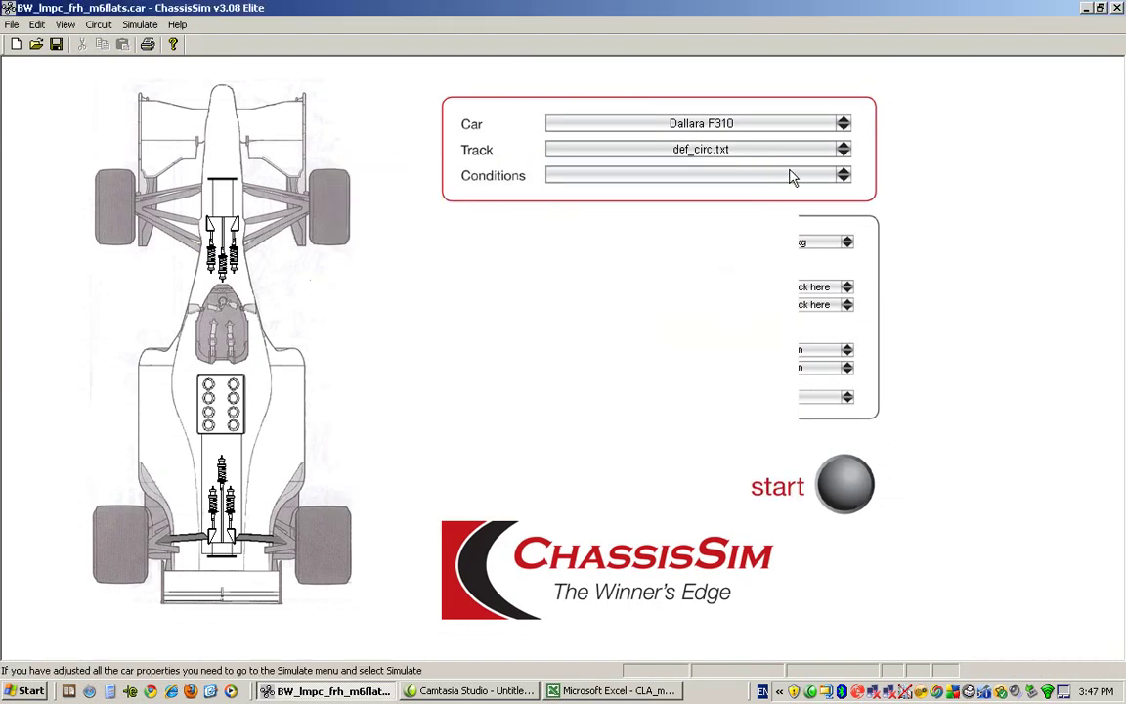
left_click(268, 127)
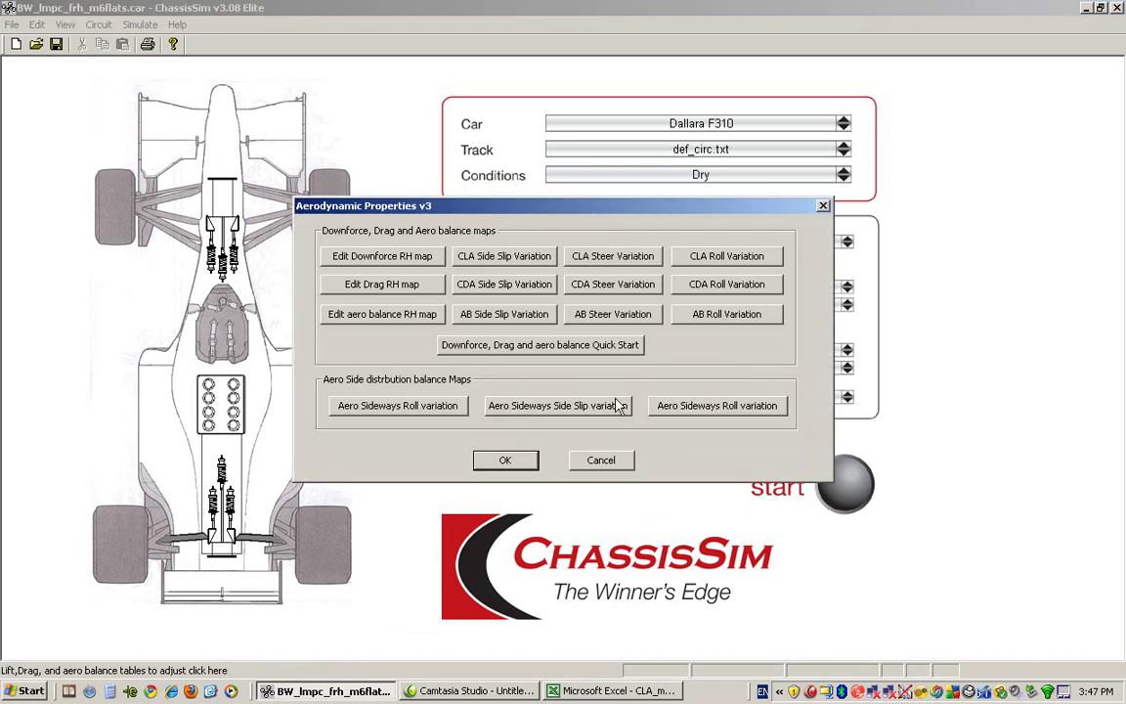
left_click(377, 260)
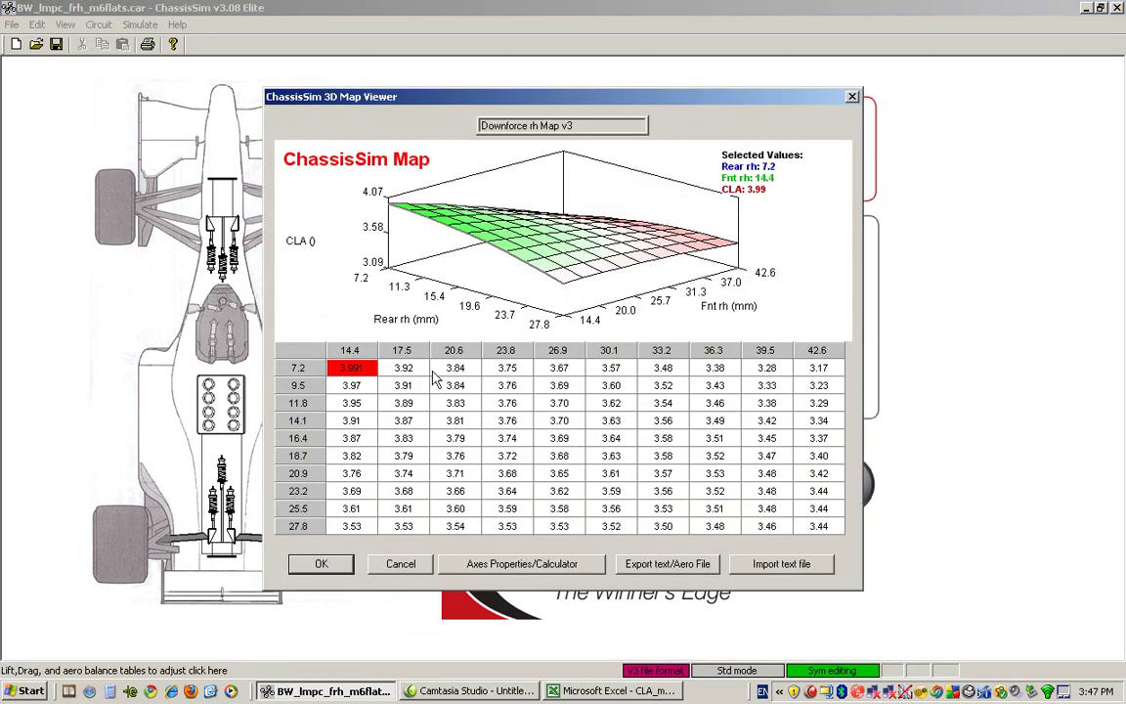
Set the rear 7.2/front 14.4 cell to 3.90 and interpolate column 14.4 down to rear 11.8.
key("Right")
key("Right")
key("Right")
key("Right")
key("Right")
key("Right")
key("Right")
key("Down")
key("Down")
key("Down")
key("Down")
key("Down")
key("Left")
key("Left")
key("Left")
key("Left")
key("Left")
key("Left")
key("Left")
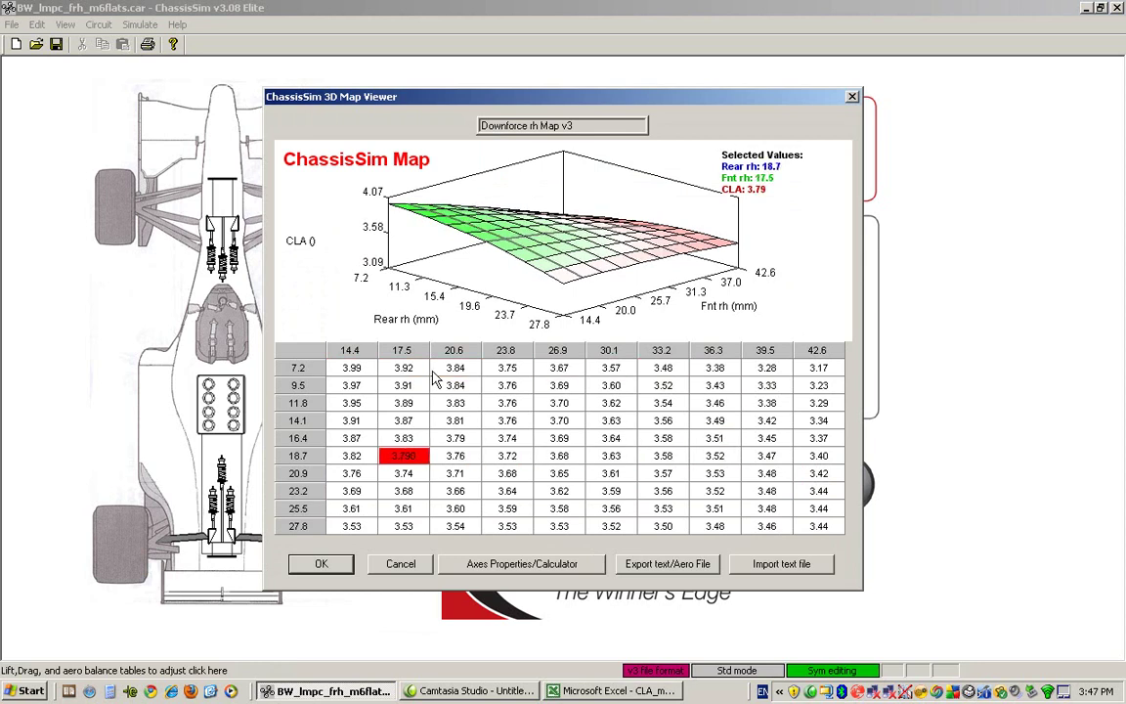
key("Up")
key("Up")
key("Up")
key("Up")
key("Up")
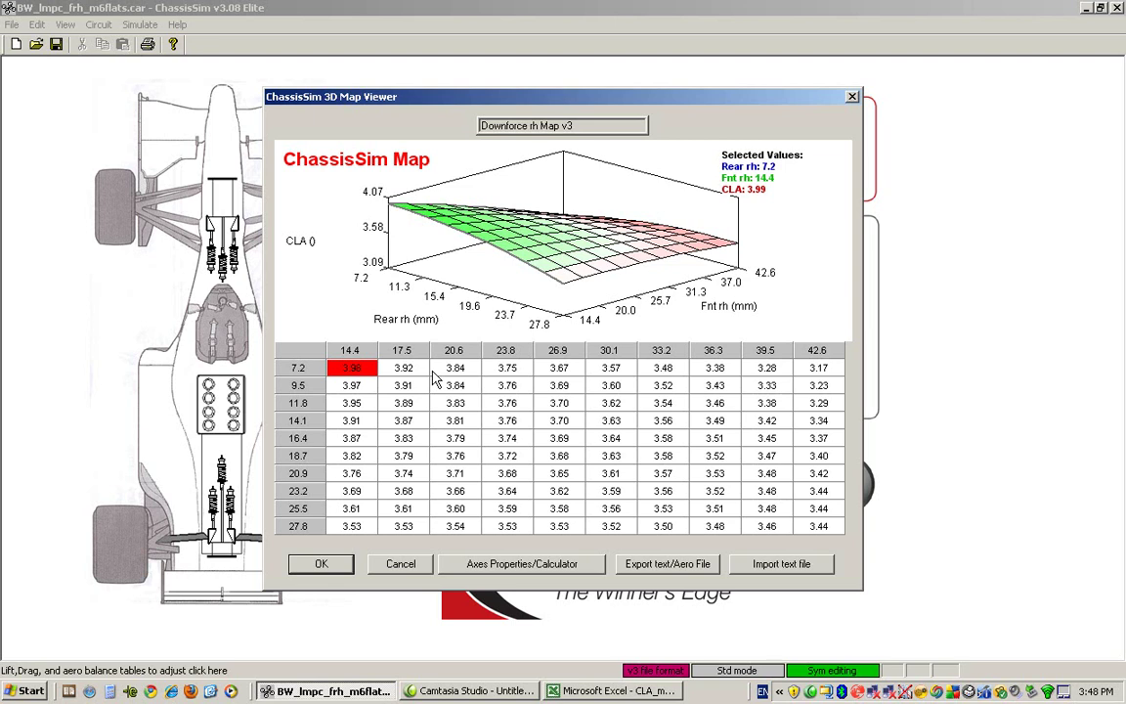
key("BackSpace")
key("Return")
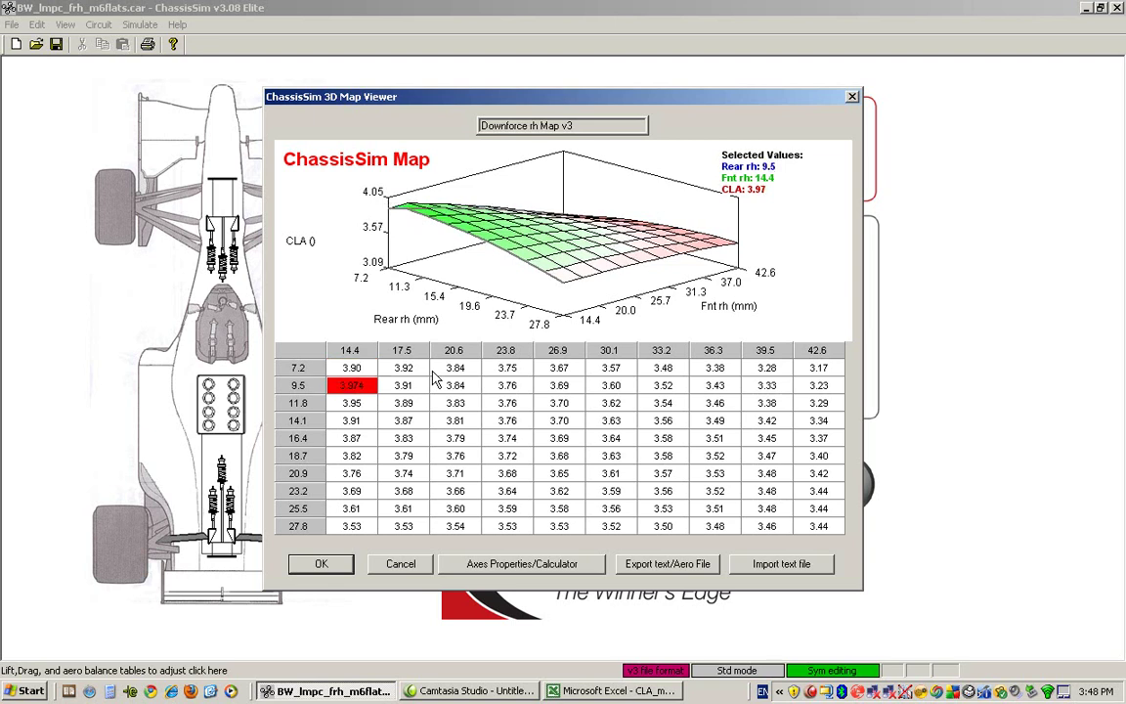
key("Return")
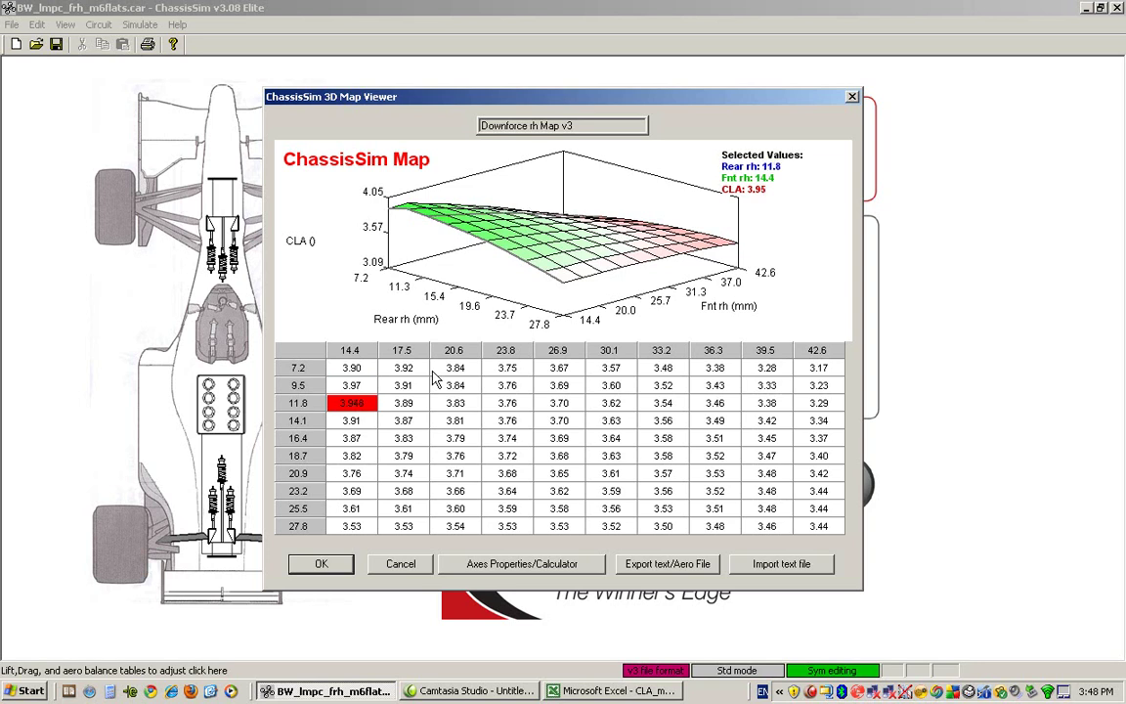
key("shift+Up")
key("shift+Up")
key("ctrl+i")
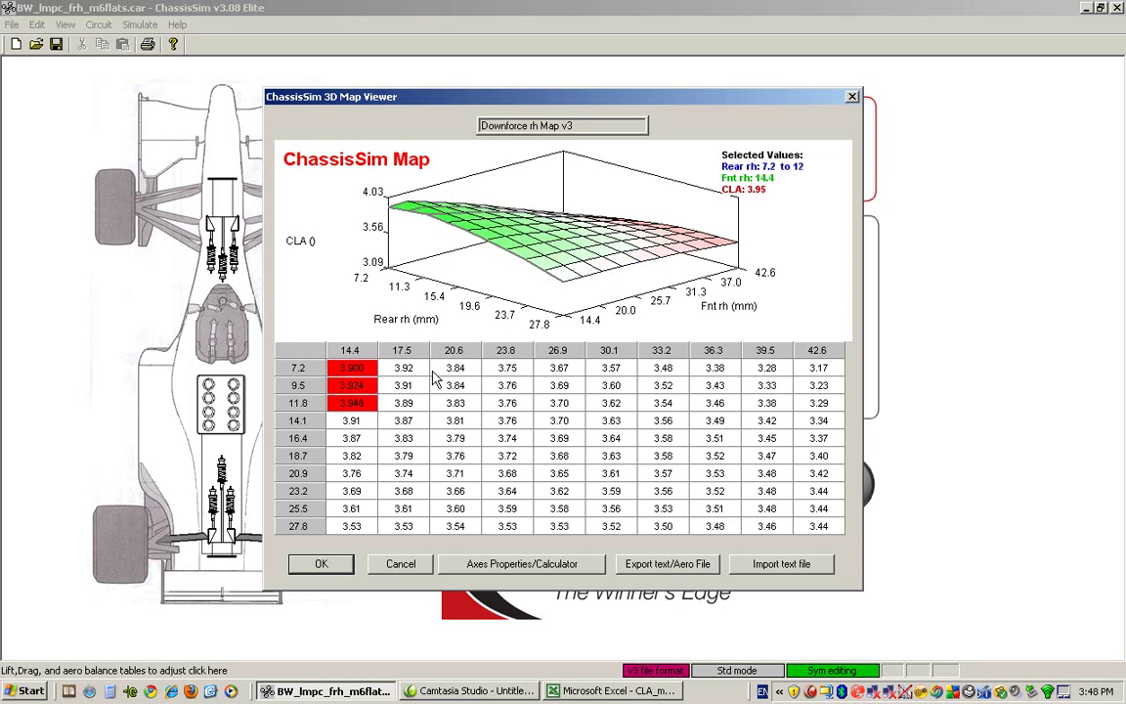
key("shift+Down")
key("shift+Down")
key("Up")
key("Up")
Interpolate row 7.2 linearly from 3.90 to 3.17 and set the rear 9.5/front 17.5 cell to 3.91.
key("Right")
key("Right")
key("Right")
key("Right")
key("Right")
key("Right")
key("Right")
key("Right")
key("Right")
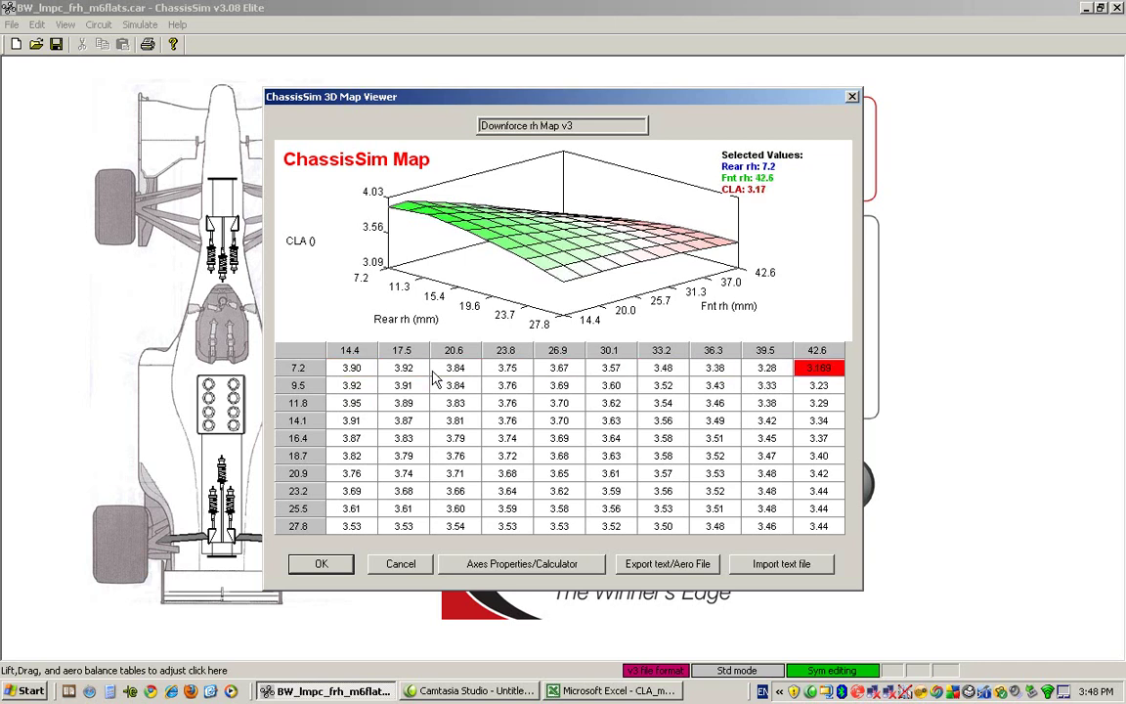
key("shift+Left")
key("shift+Left")
key("shift+Left")
key("shift+Left")
key("shift+Left")
key("shift+Left")
key("shift+Left")
key("shift+Left")
key("shift+Left")
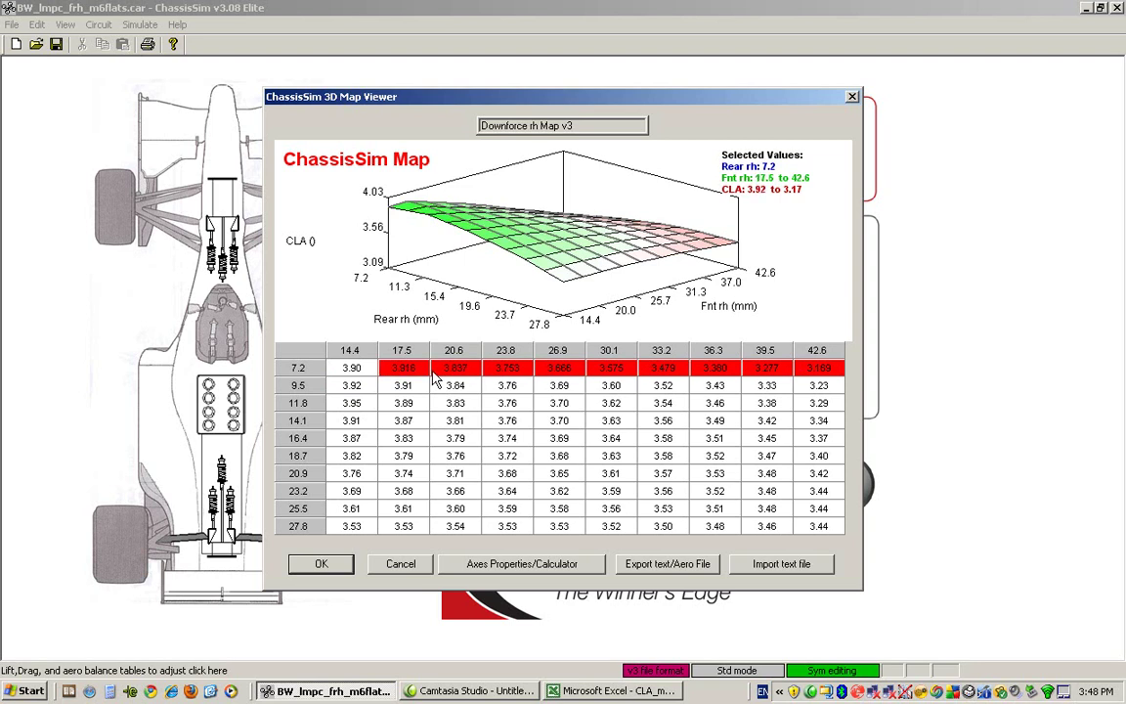
key("i")
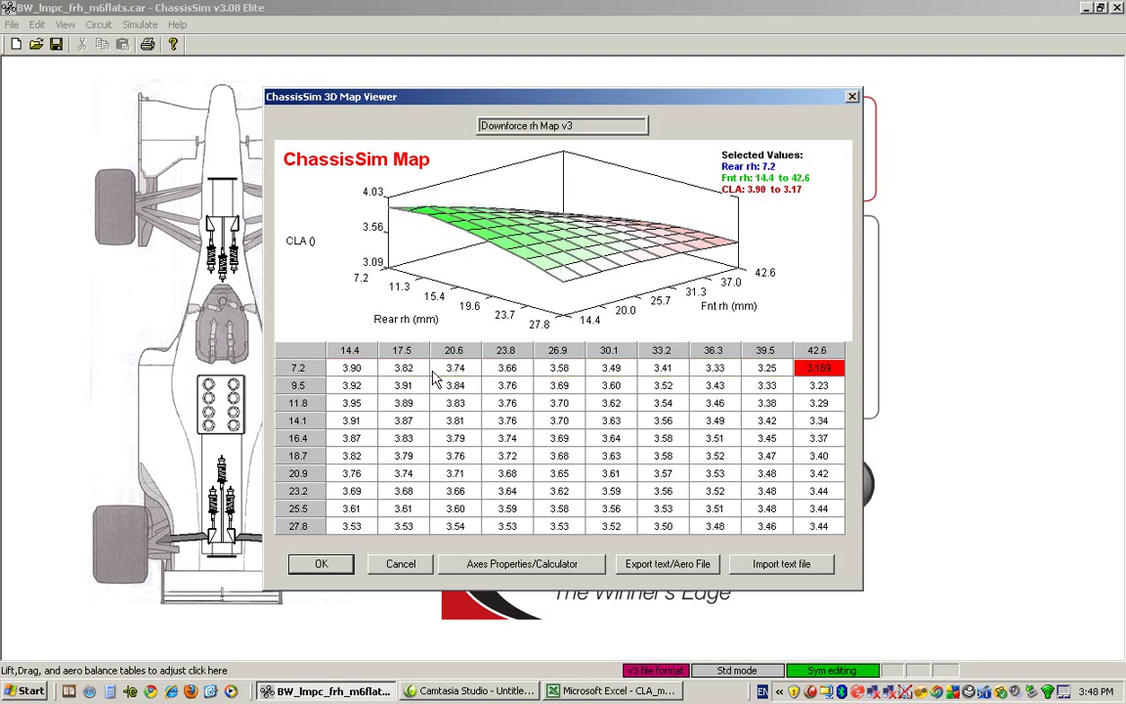
key("Left")
key("Left")
key("Left")
key("Left")
key("Left")
key("Left")
key("Left")
key("Left")
key("Left")
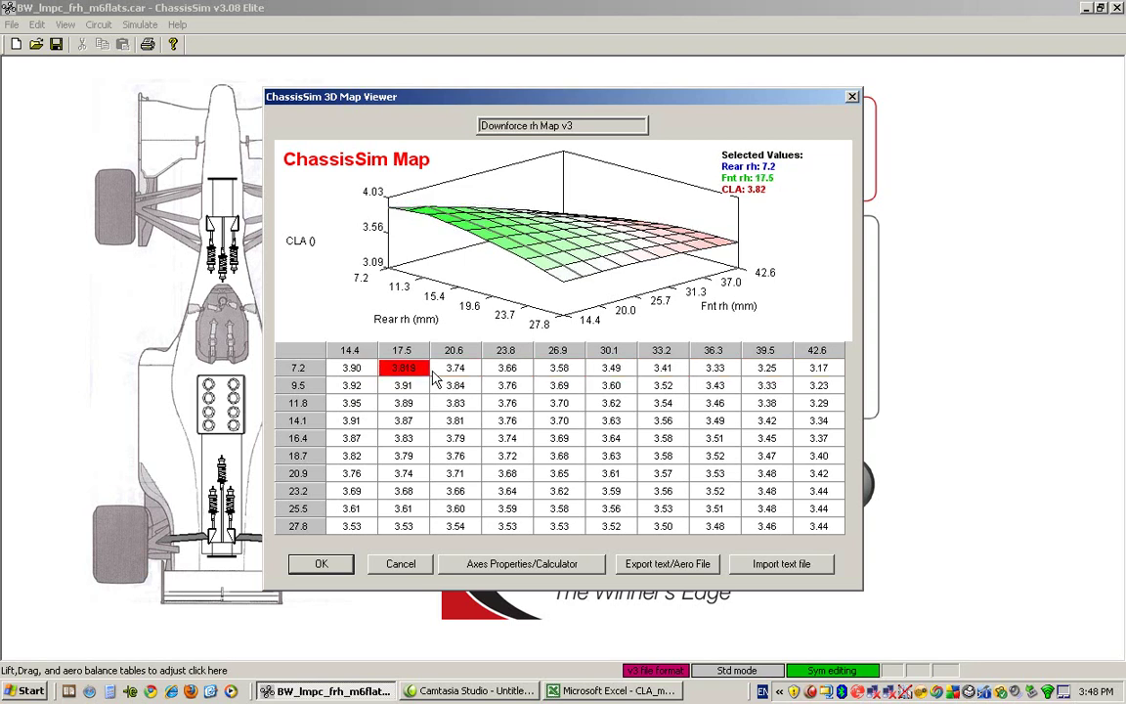
key("Right")
key("Down")
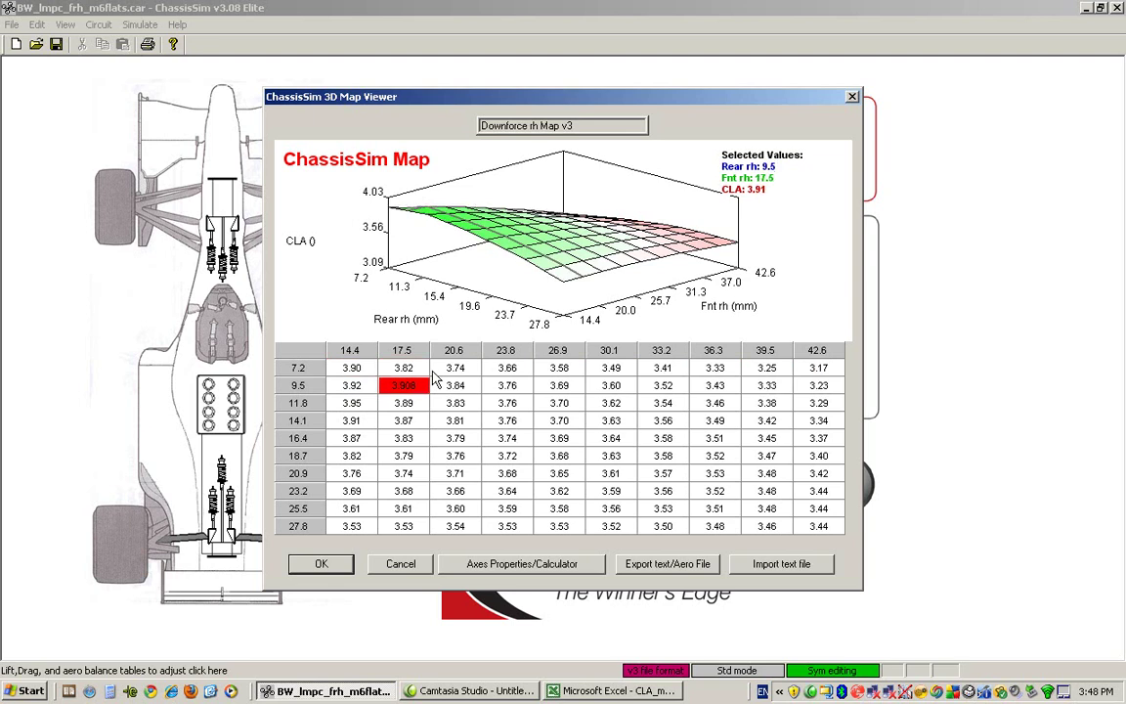
type("3.91")
left_click(434, 381)
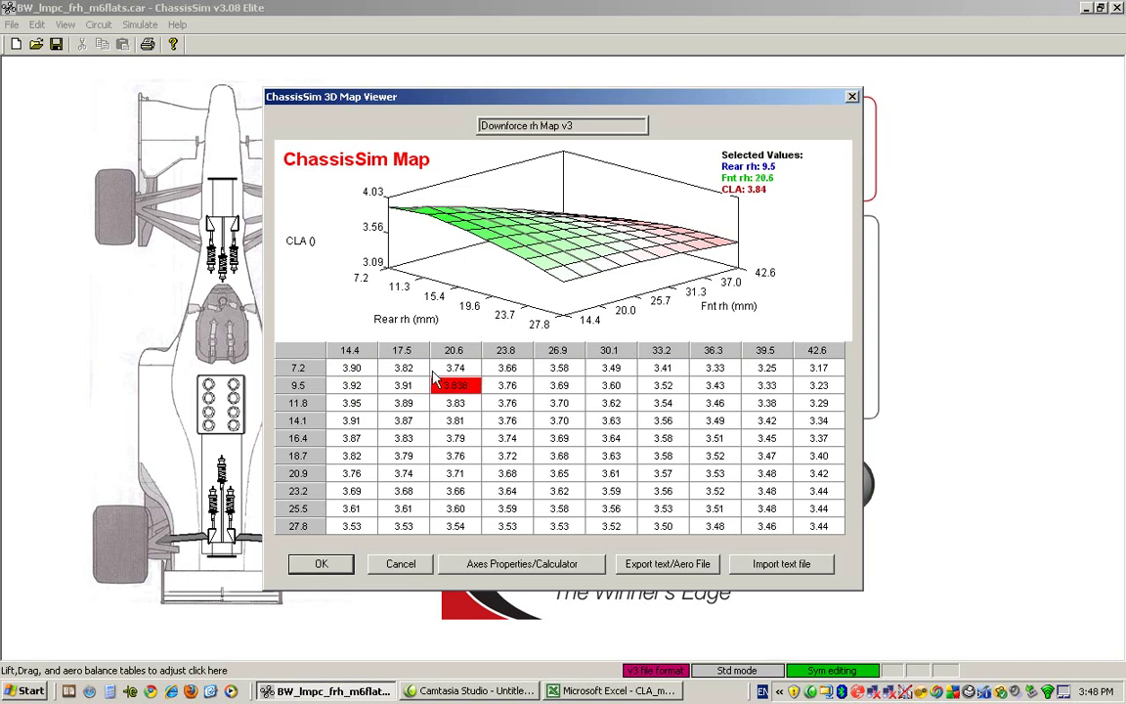
key("Right")
key("Right")
key("Right")
key("Right")
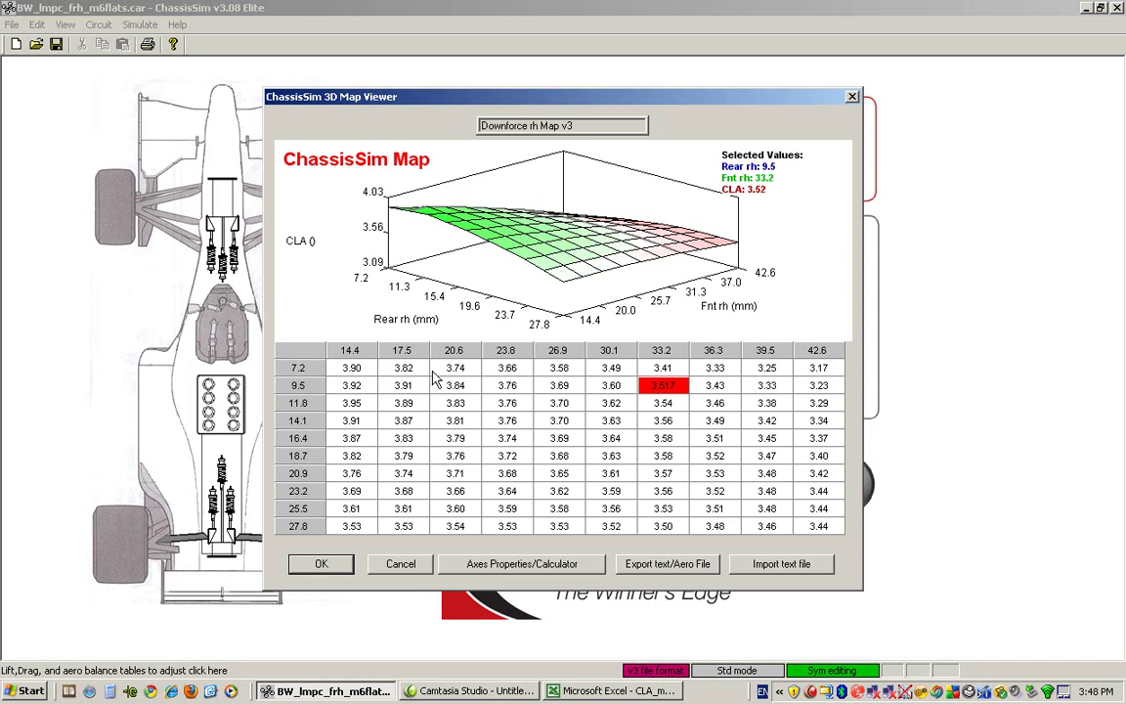